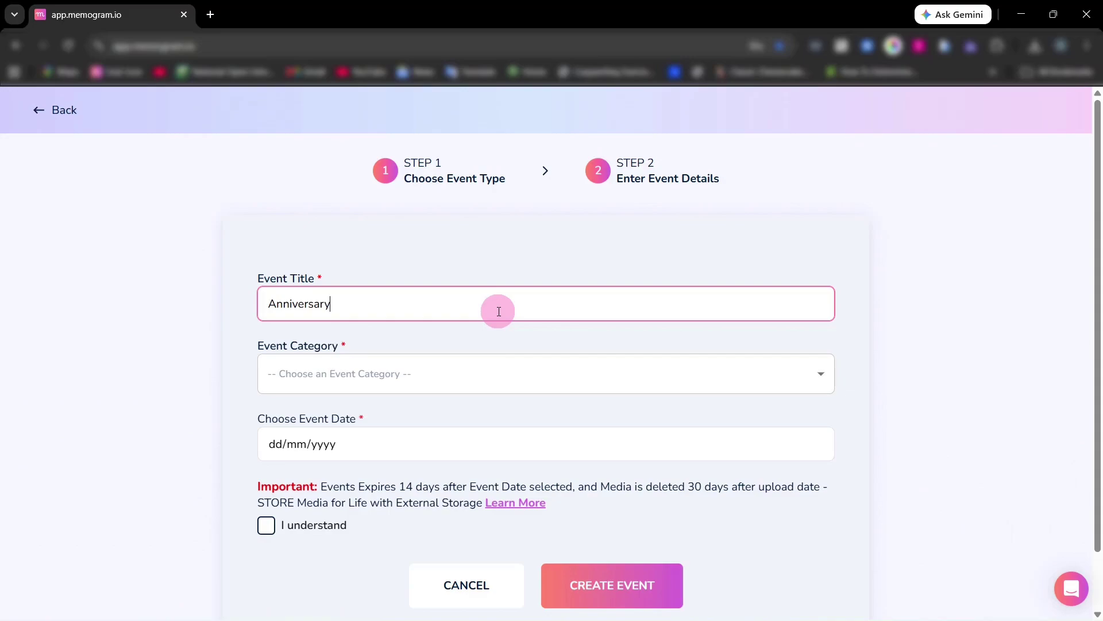
Step: Choose Wedding Ceremonies as the event category for the Anniversary event
left_click(493, 373)
scroll(339, 566, "down", 2)
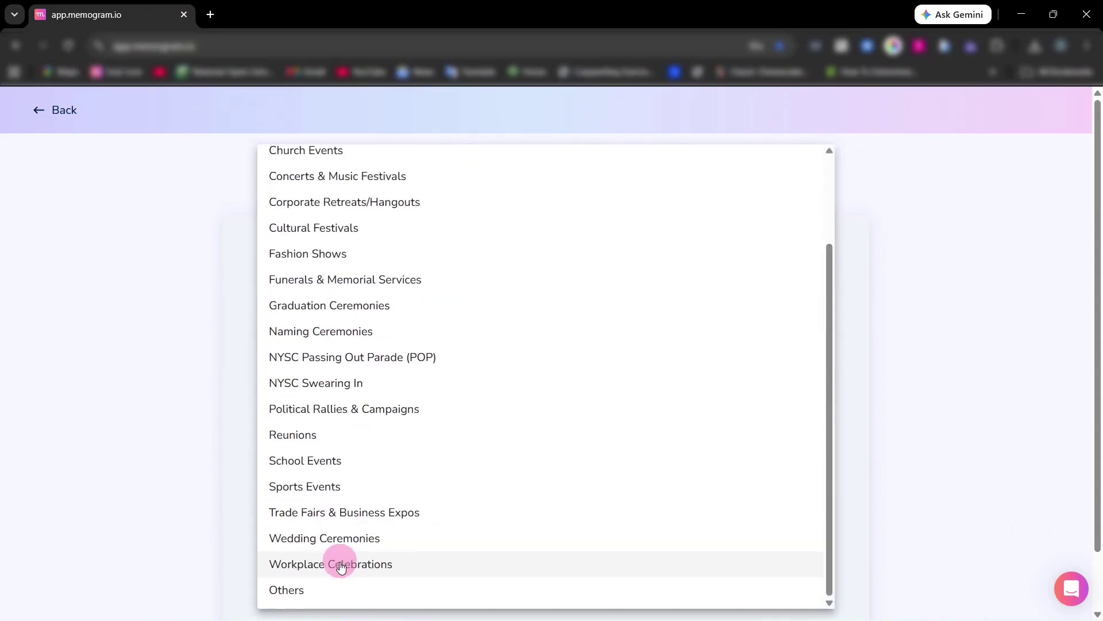
left_click(342, 538)
Step: Set the event date to 09/08/2026 and create the event with the expiry notice acknowledged
left_click(808, 447)
left_click(808, 447)
left_click(394, 387)
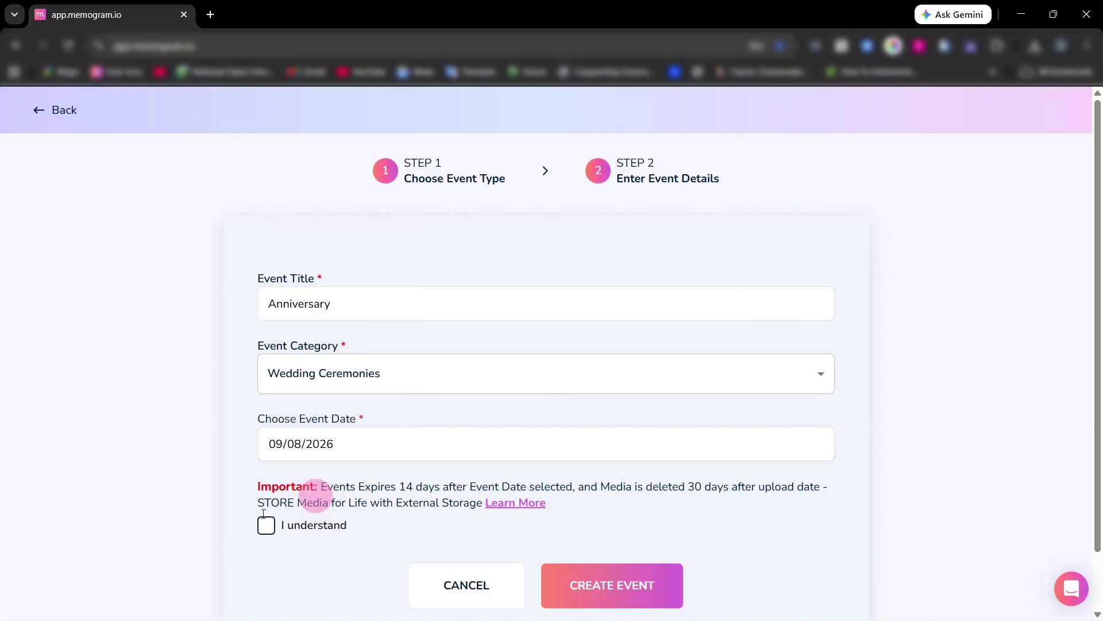
left_click(266, 525)
left_click(603, 585)
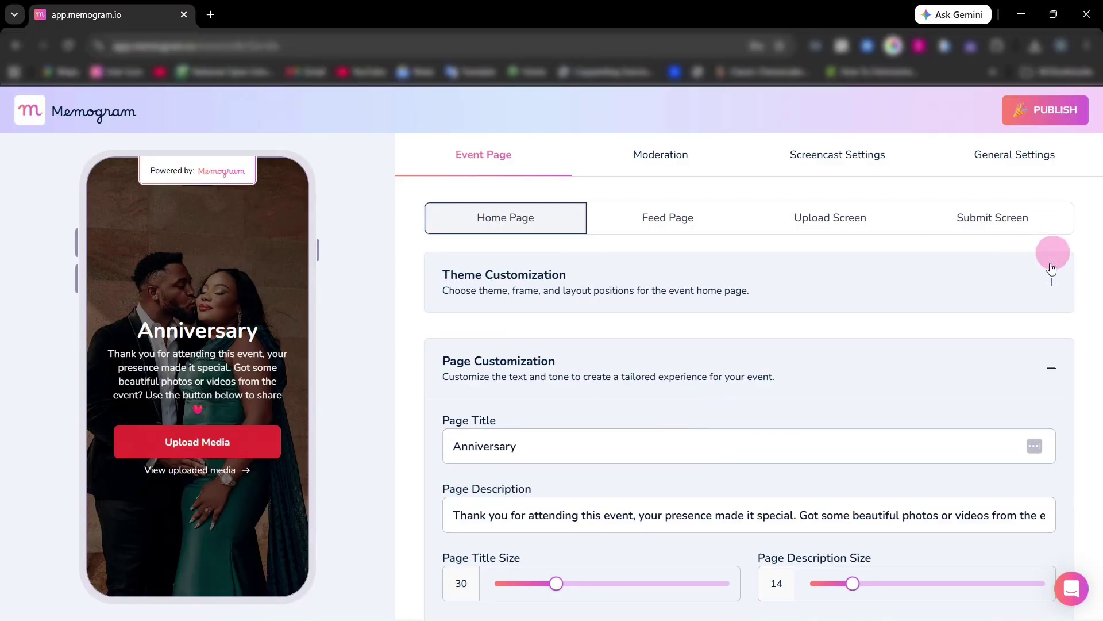
Step: View the themes available for the event home page, leaving the chooser without picking one
left_click(1051, 282)
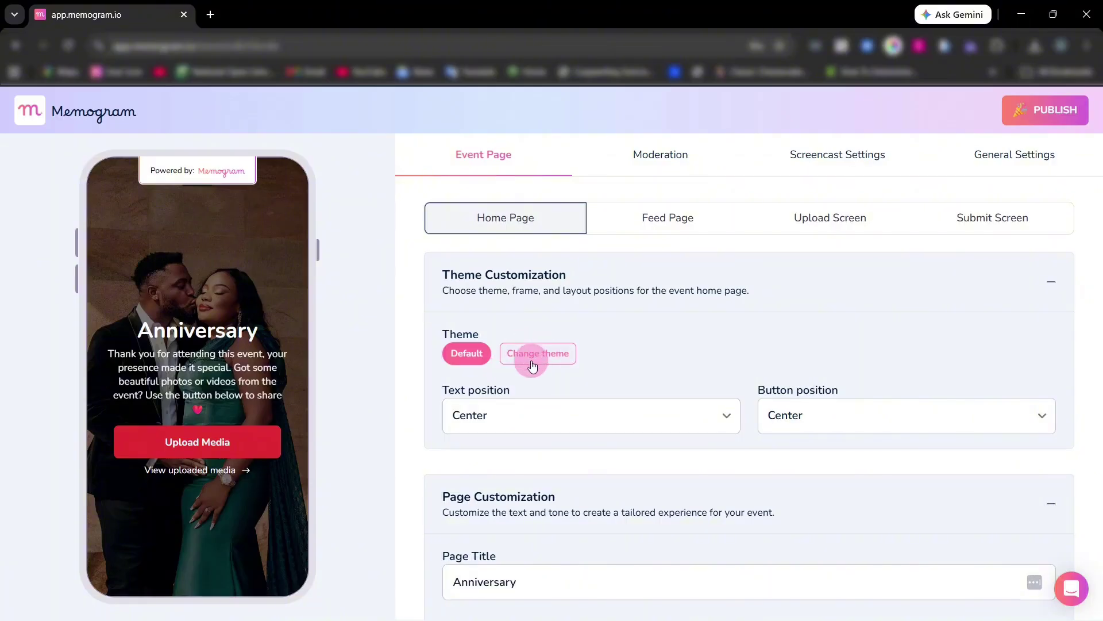
left_click(533, 366)
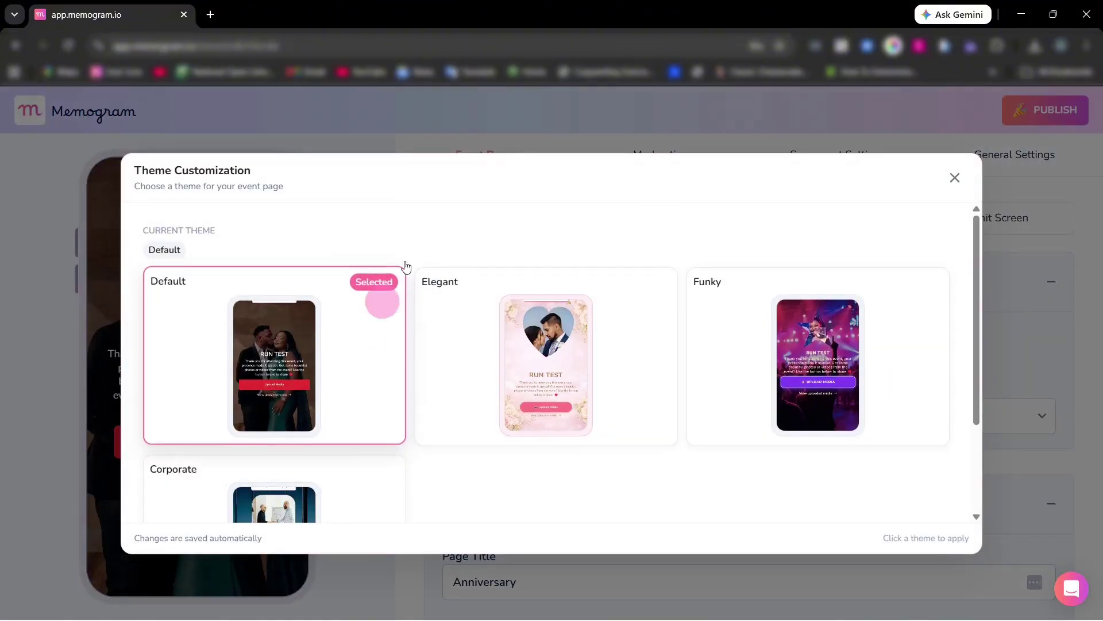
left_click(953, 179)
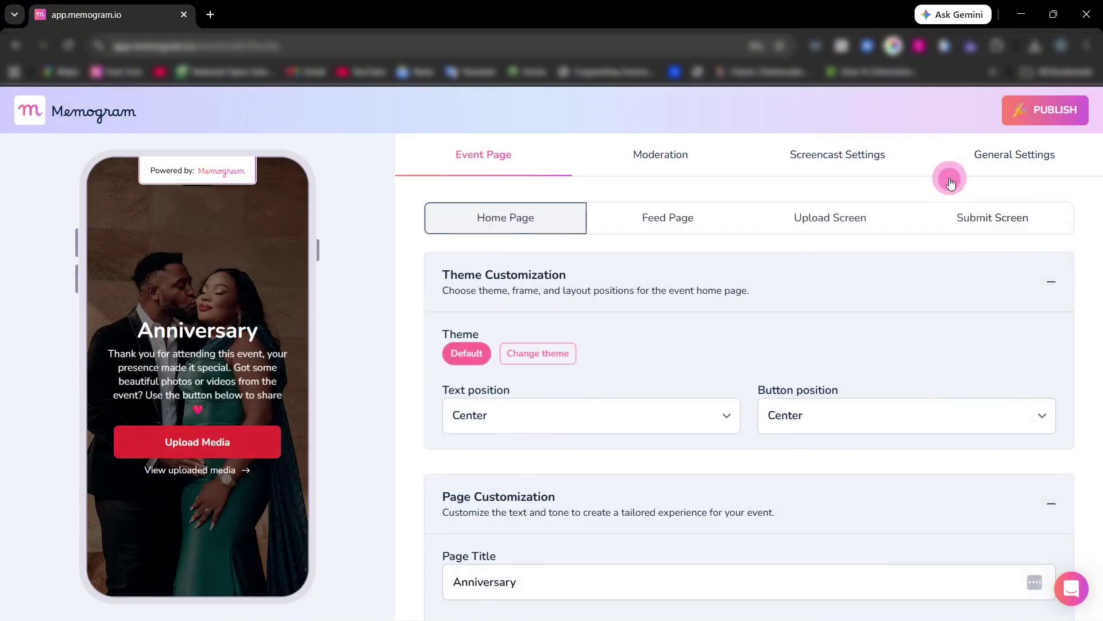
Step: Change the home page's button background color to gold, #e1ba2d
scroll(596, 347, "down", 5)
left_click(771, 510)
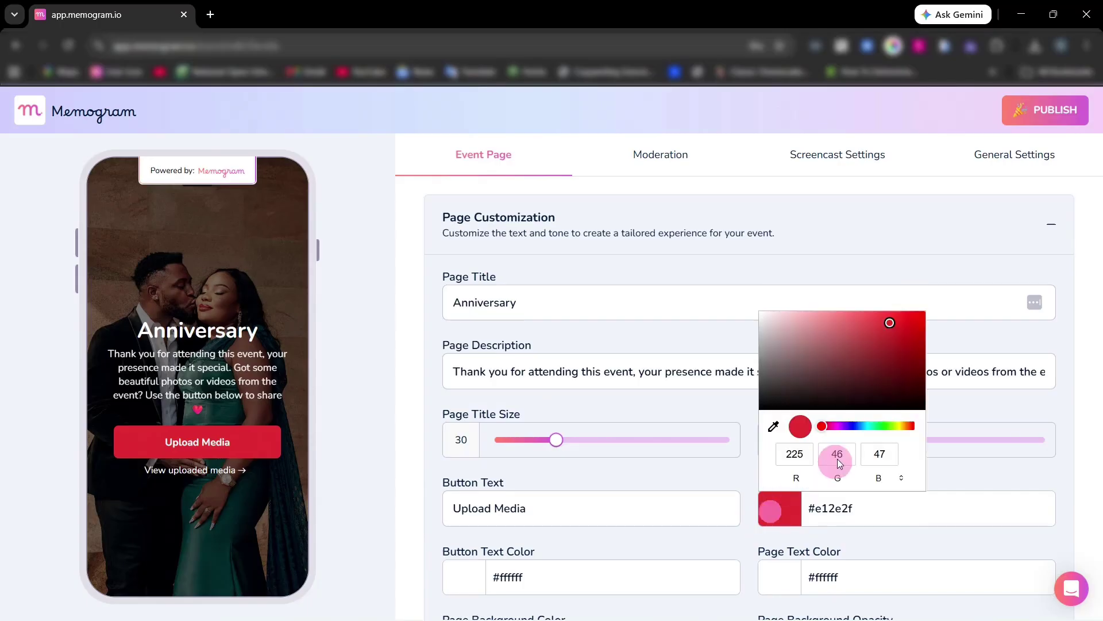
left_click(903, 427)
left_click(971, 539)
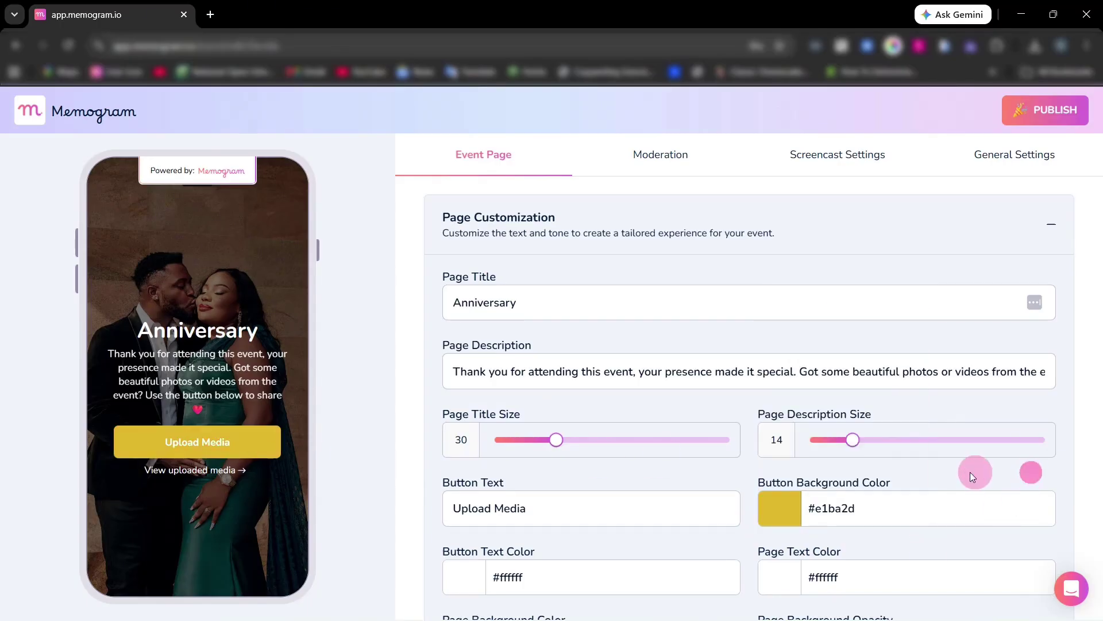
Step: Replace the home page's background image with the wedding photo file "small"
scroll(931, 485, "down", 8)
scroll(748, 357, "up", 2)
left_click(753, 359)
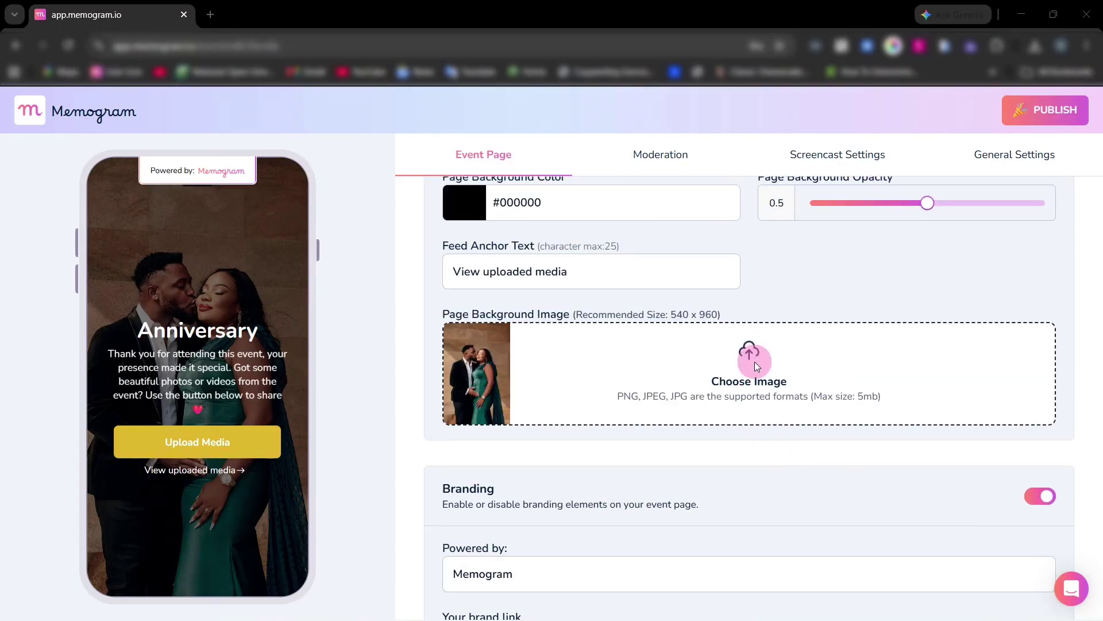
left_click(147, 152)
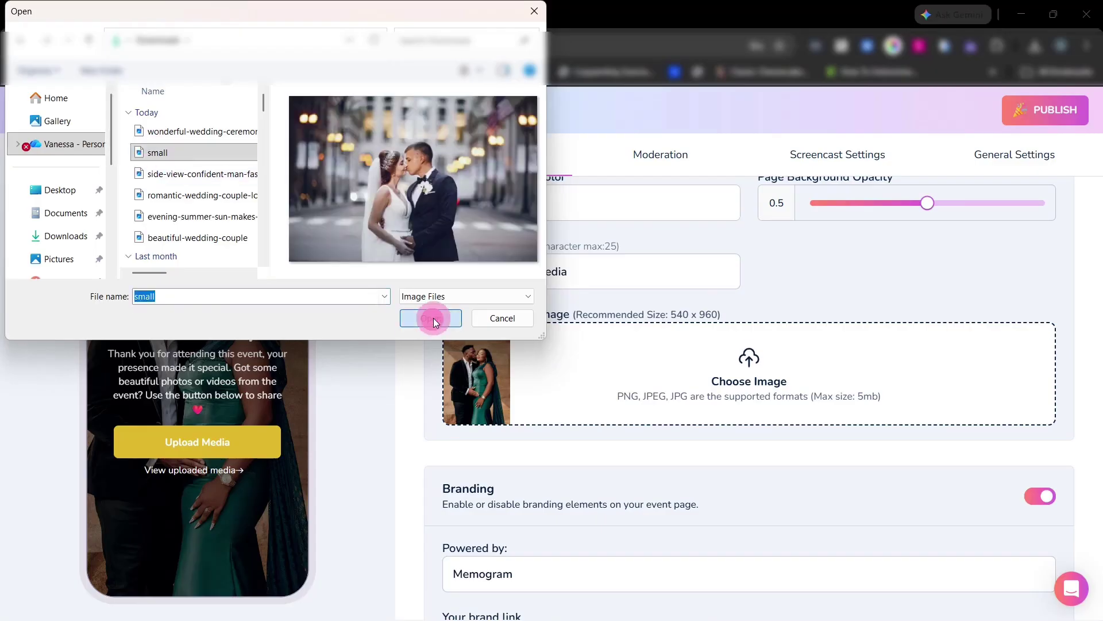
left_click(433, 316)
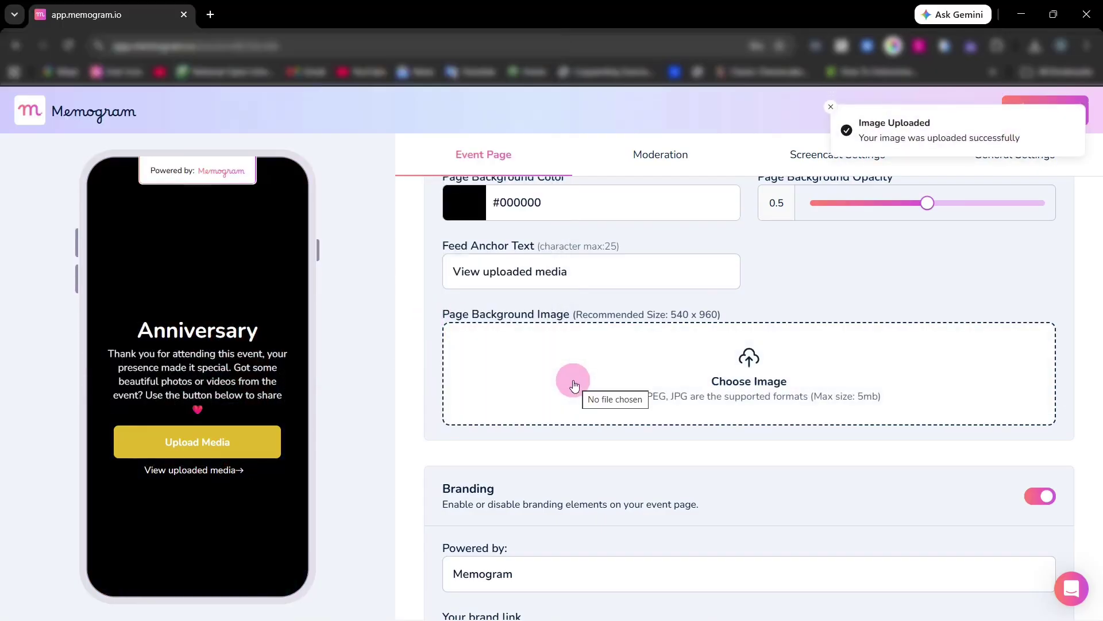
Step: Set the home page's background color to #050000 and raise the page background opacity slightly
scroll(574, 357, "up", 1)
left_click(463, 273)
left_click(591, 335)
left_click(594, 386)
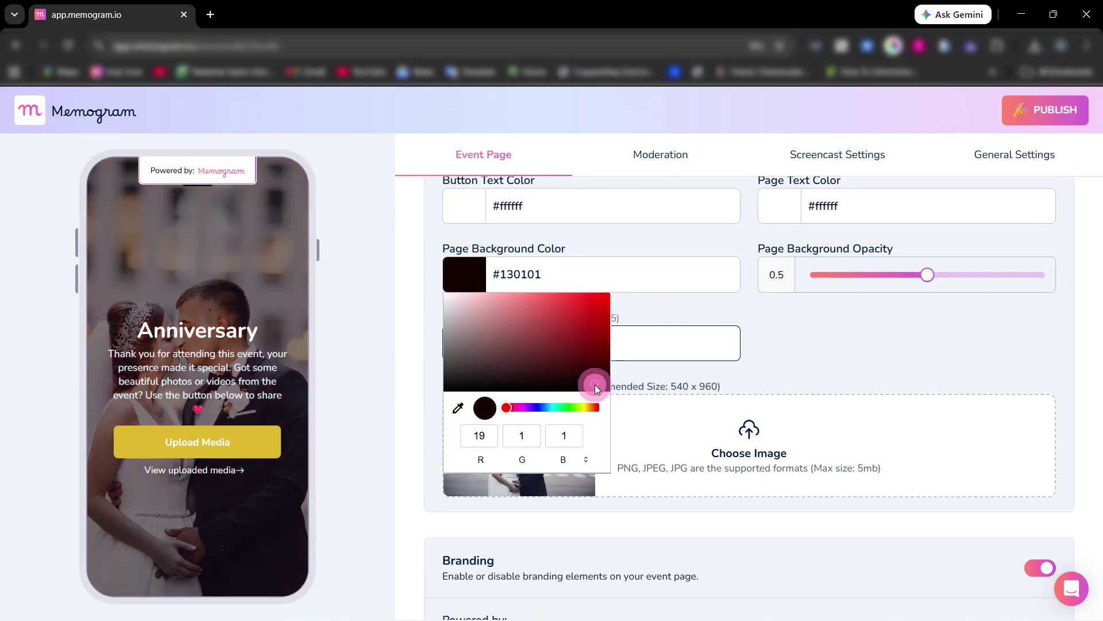
left_click(605, 389)
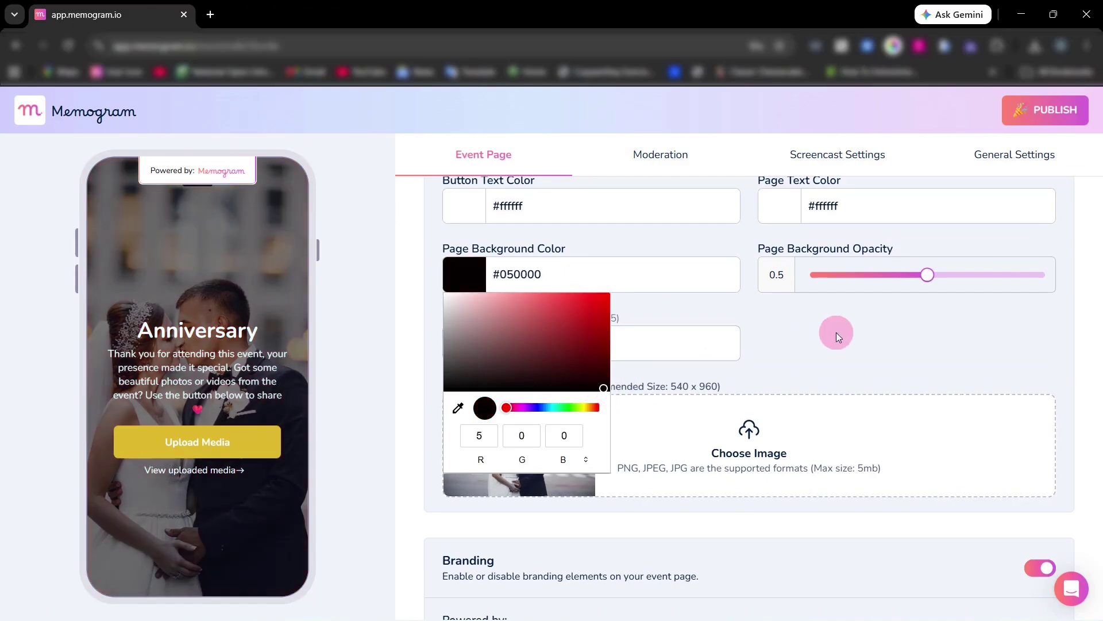
left_click(838, 330)
left_click_drag(926, 276, 947, 285)
Step: Set the feed page's title to "Golden Anniversary"
scroll(922, 368, "down", 3)
scroll(653, 136, "up", 10)
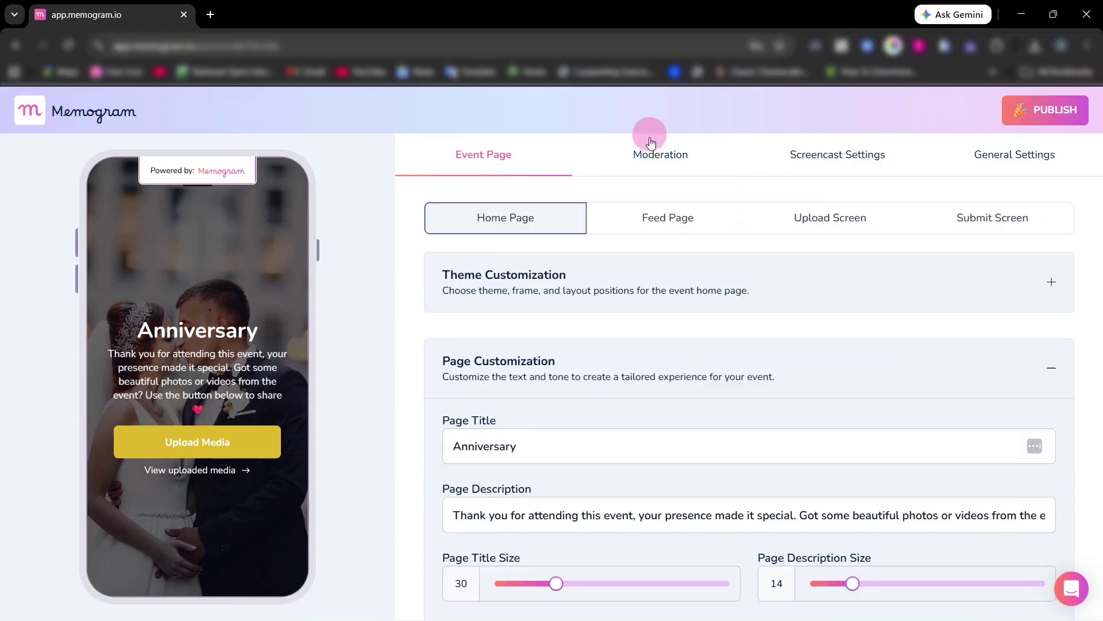
left_click(662, 213)
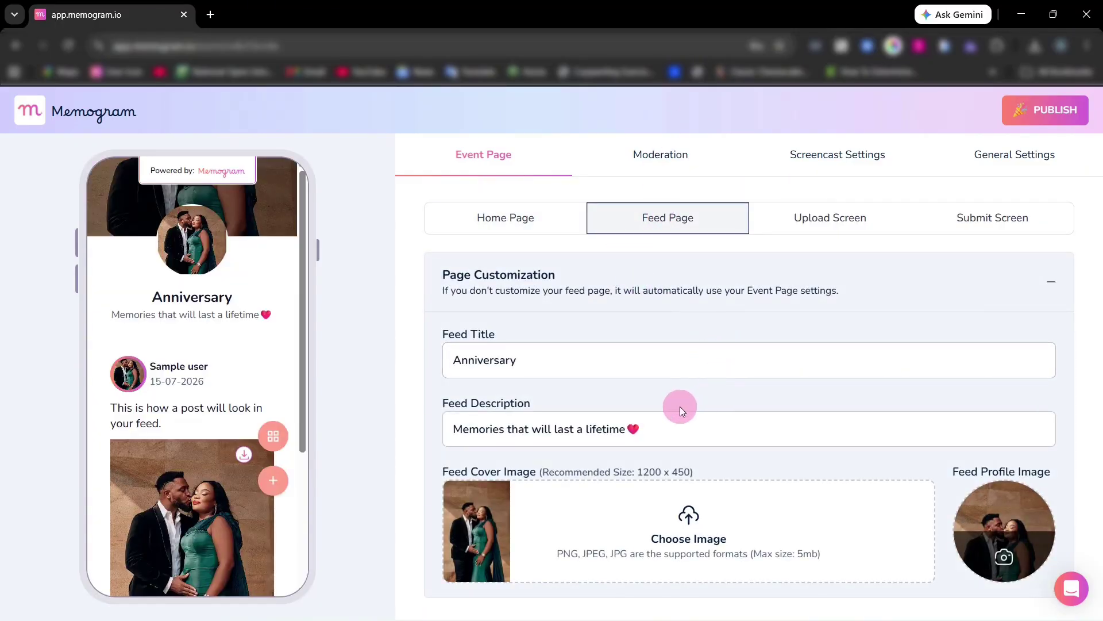
left_click(560, 372)
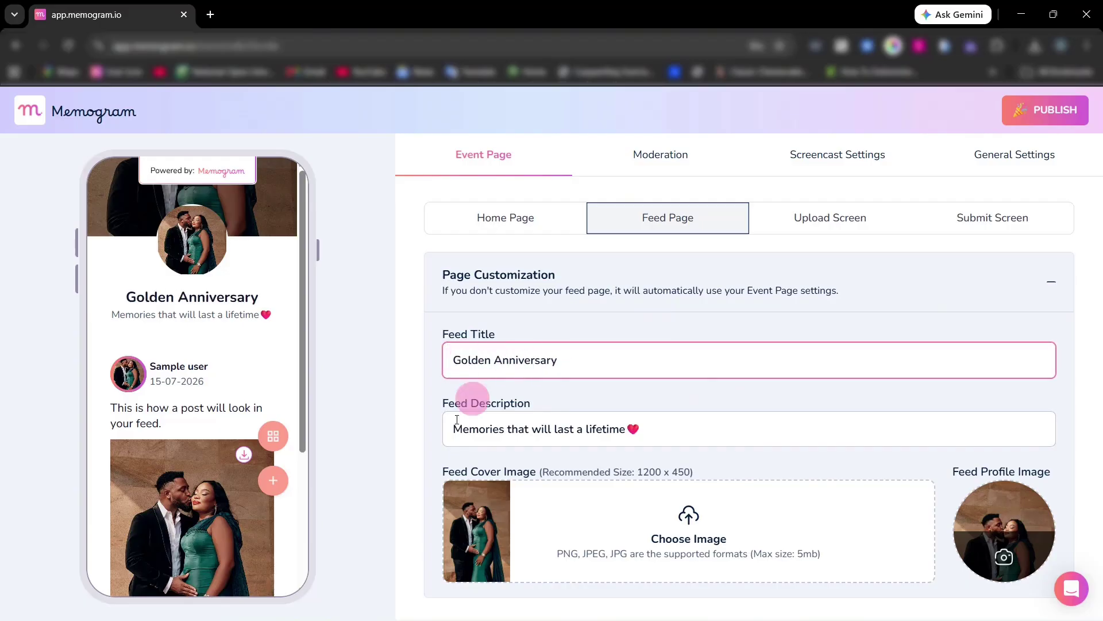
Step: Upload the image file "small" as the feed cover image
left_click(691, 519)
left_click(156, 159)
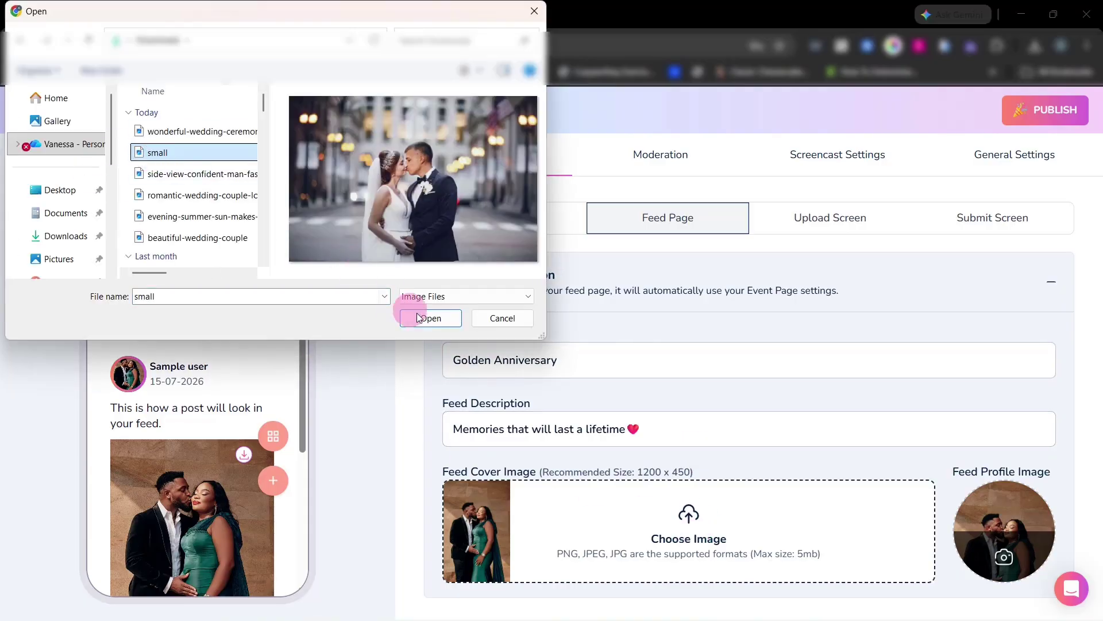
left_click(419, 314)
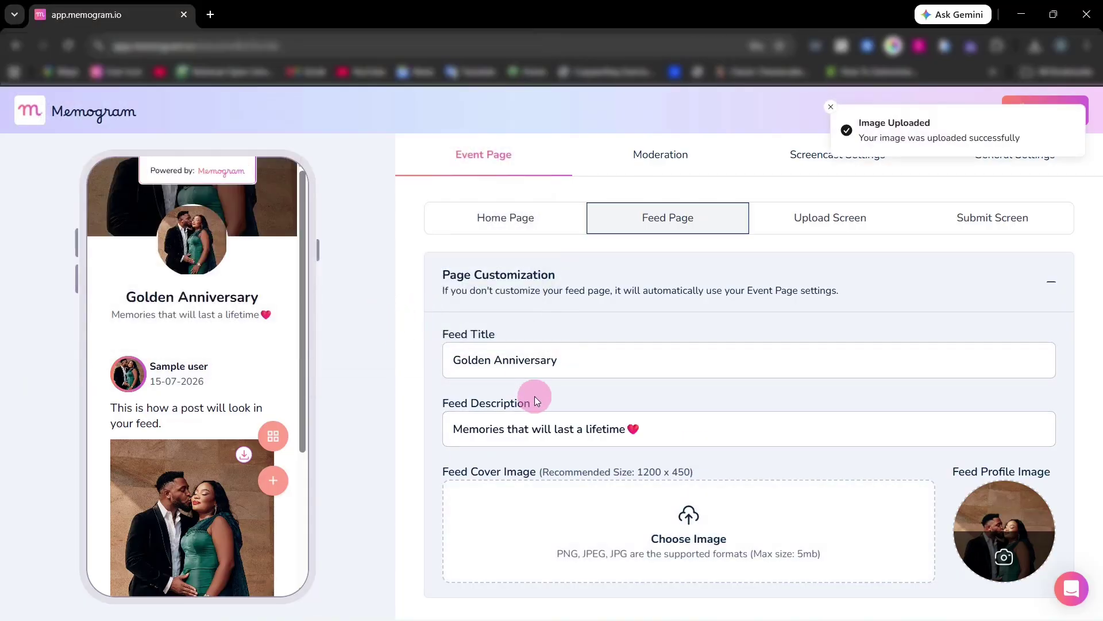
Step: Upload the image file "small" as the feed profile image
left_click(1001, 558)
left_click(162, 152)
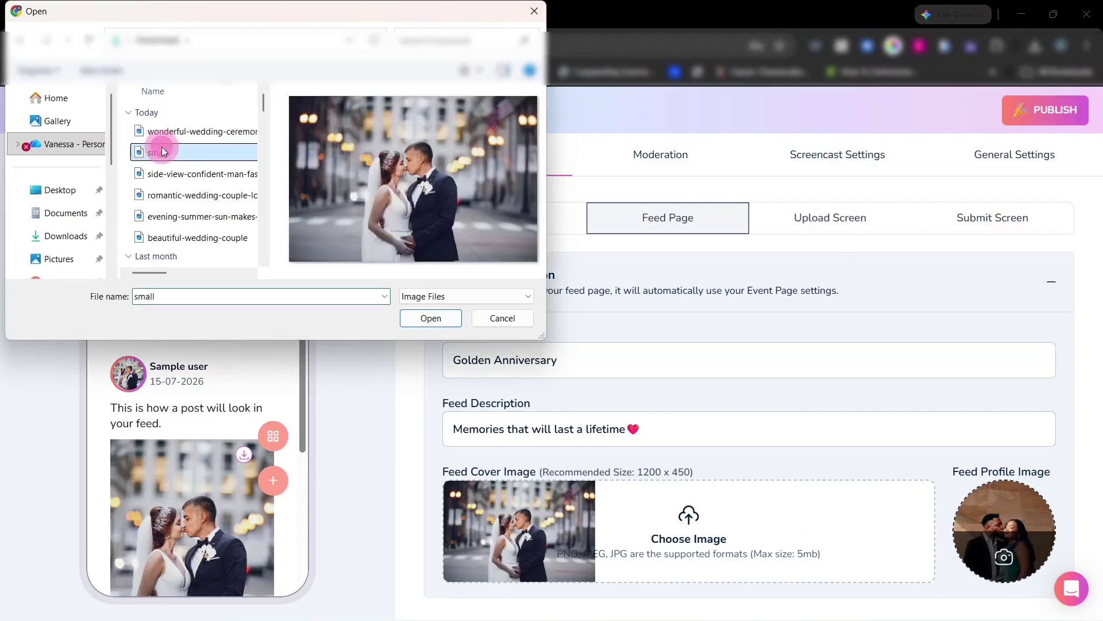
left_click(431, 318)
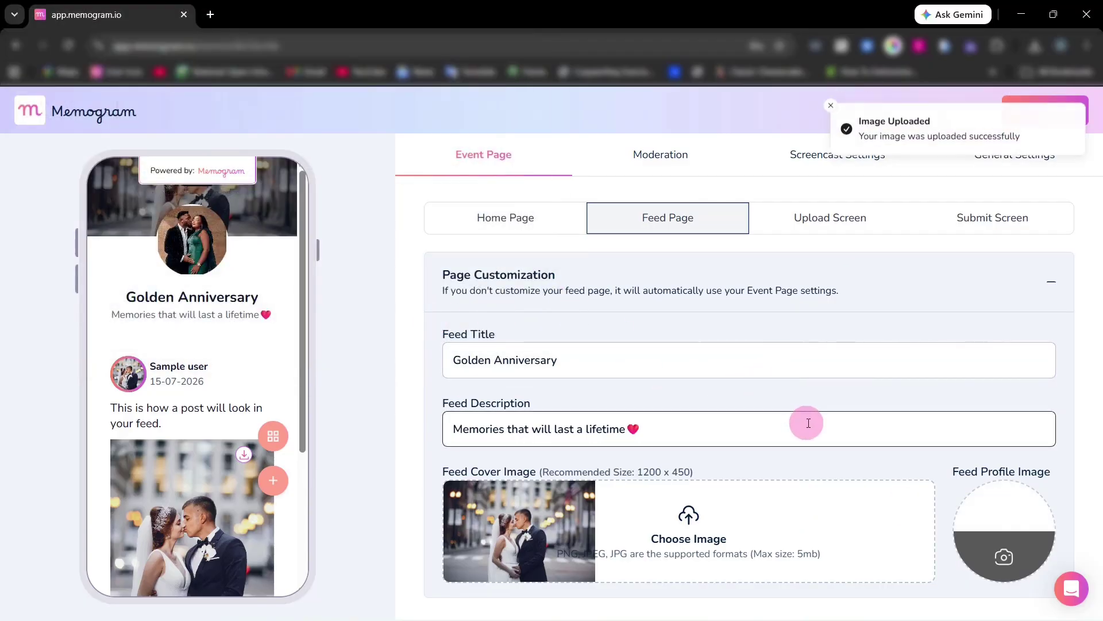
scroll(726, 478, "down", 2)
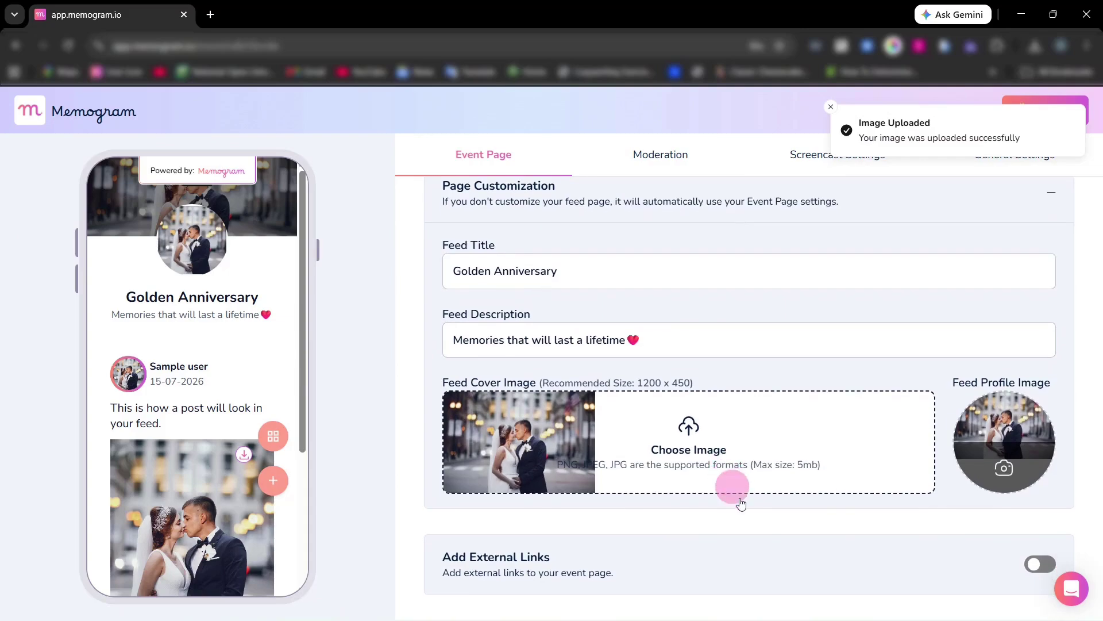
scroll(741, 494, "up", 2)
scroll(736, 469, "down", 2)
scroll(747, 437, "up", 2)
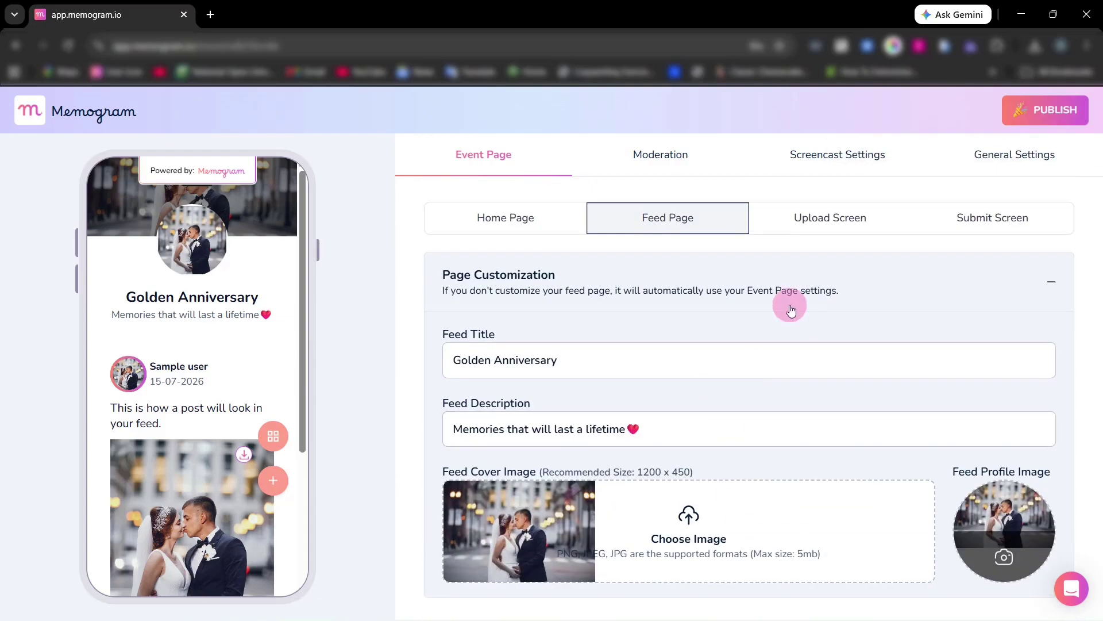
Step: Try "You can upload 10 images at a go!" as the upload screen's image sub text and restore the 15-image wording
left_click(837, 223)
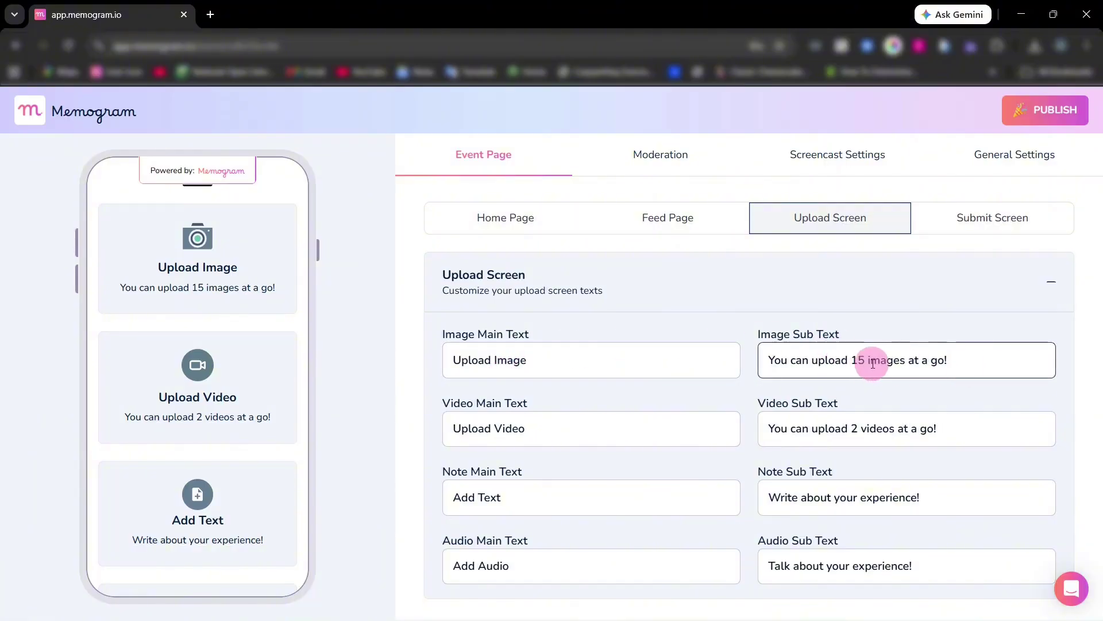
key("BackSpace")
type("0")
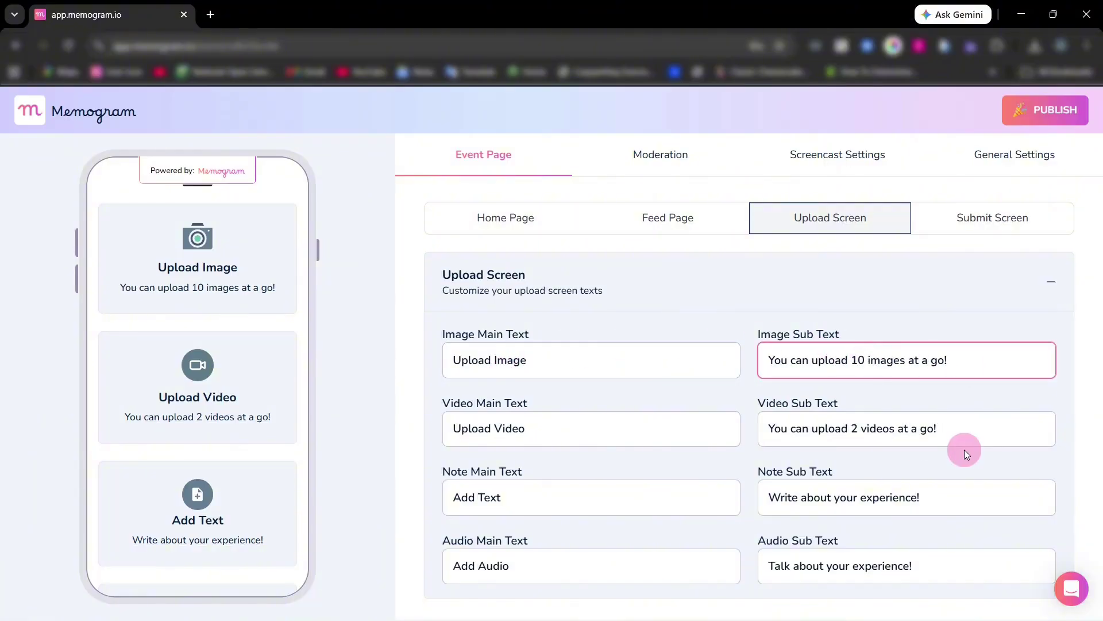
key("BackSpace")
type("5")
key("BackSpace")
type("0")
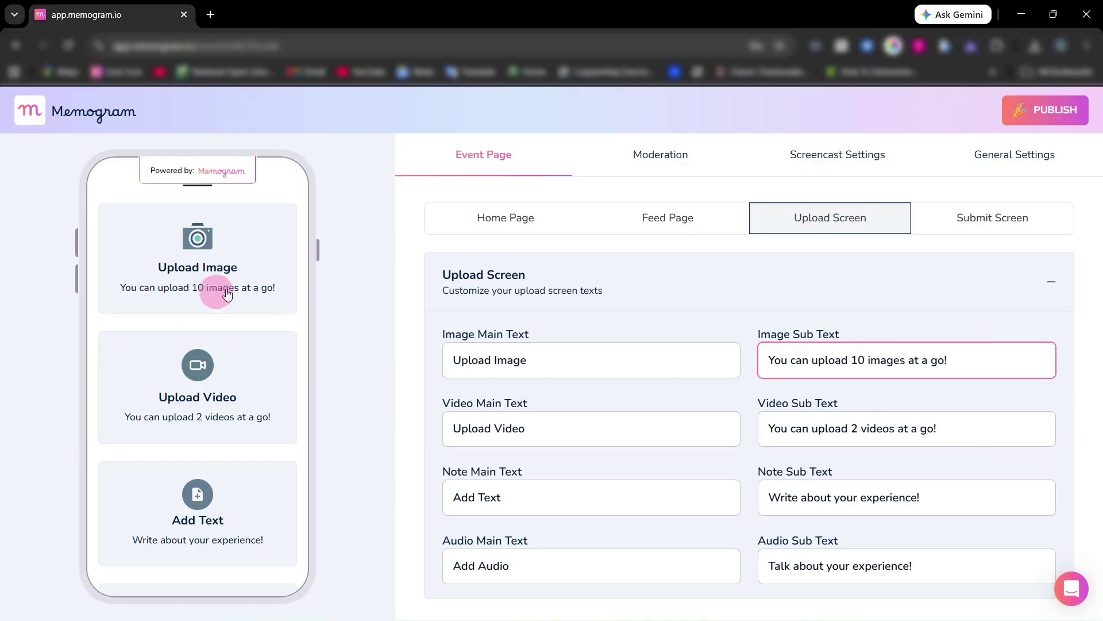
left_click(846, 357)
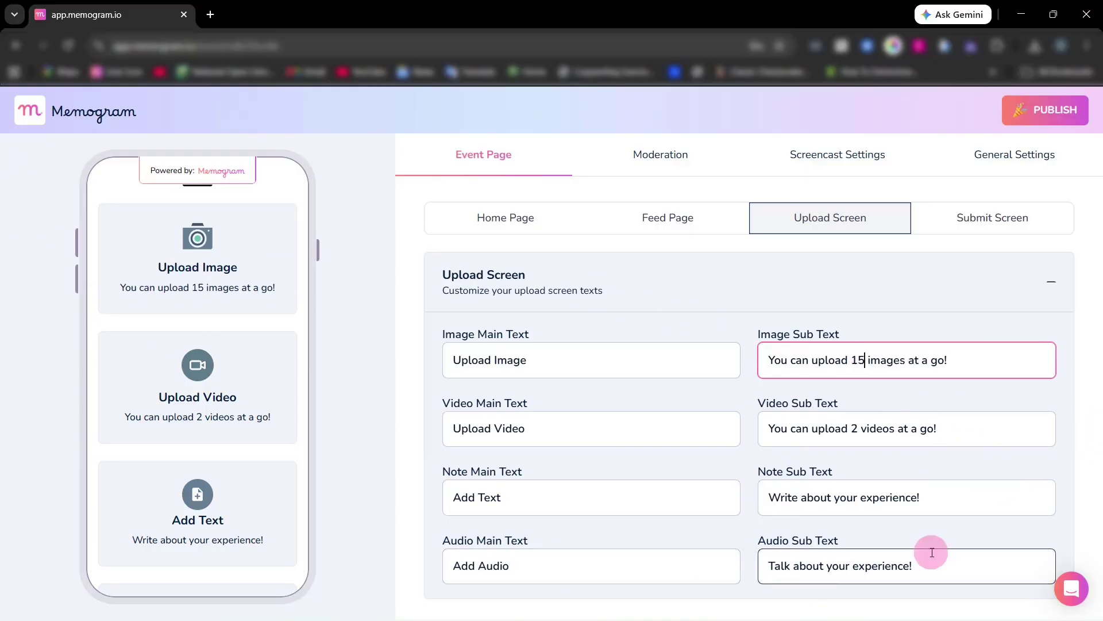
Step: Add a custom field to the submit screen and set its field type to Email
scroll(577, 499, "down", 1)
left_click(980, 212)
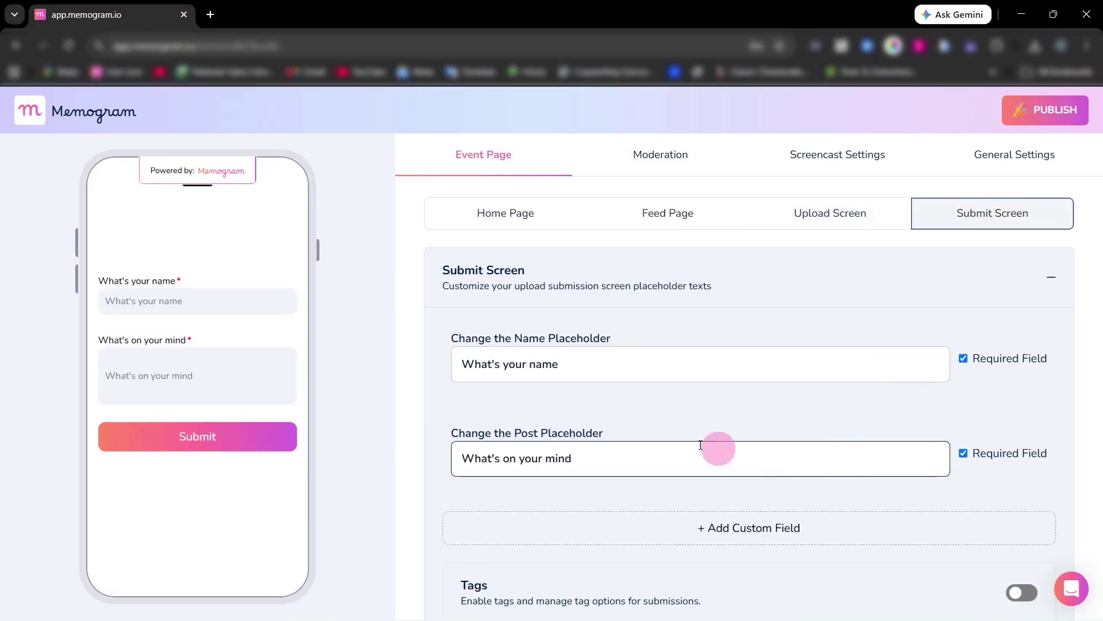
scroll(805, 553, "down", 3)
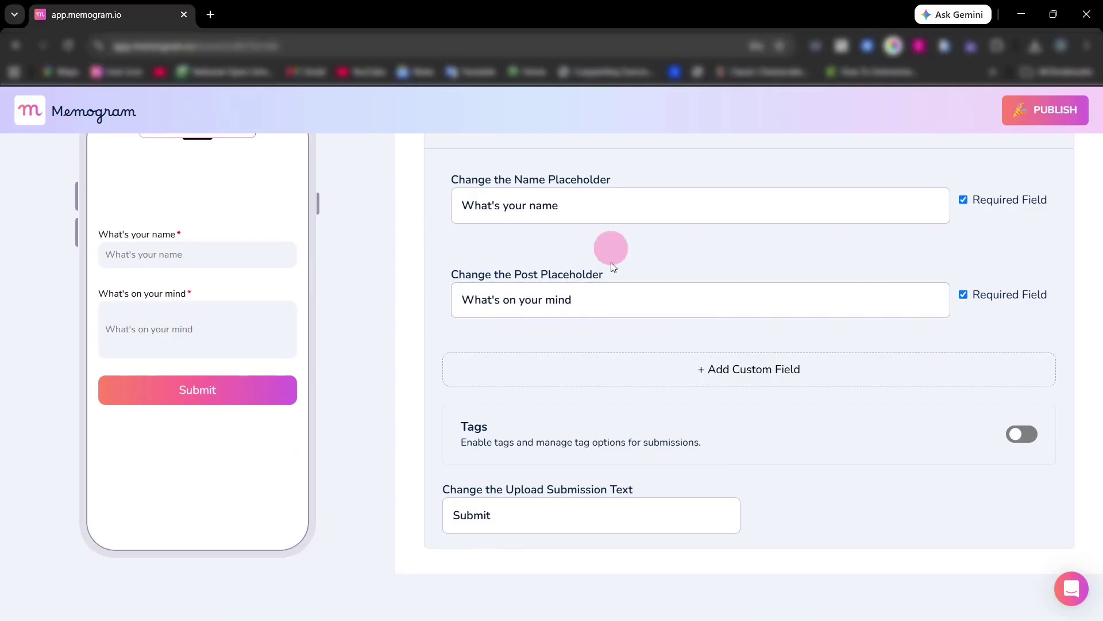
scroll(919, 396, "up", 1)
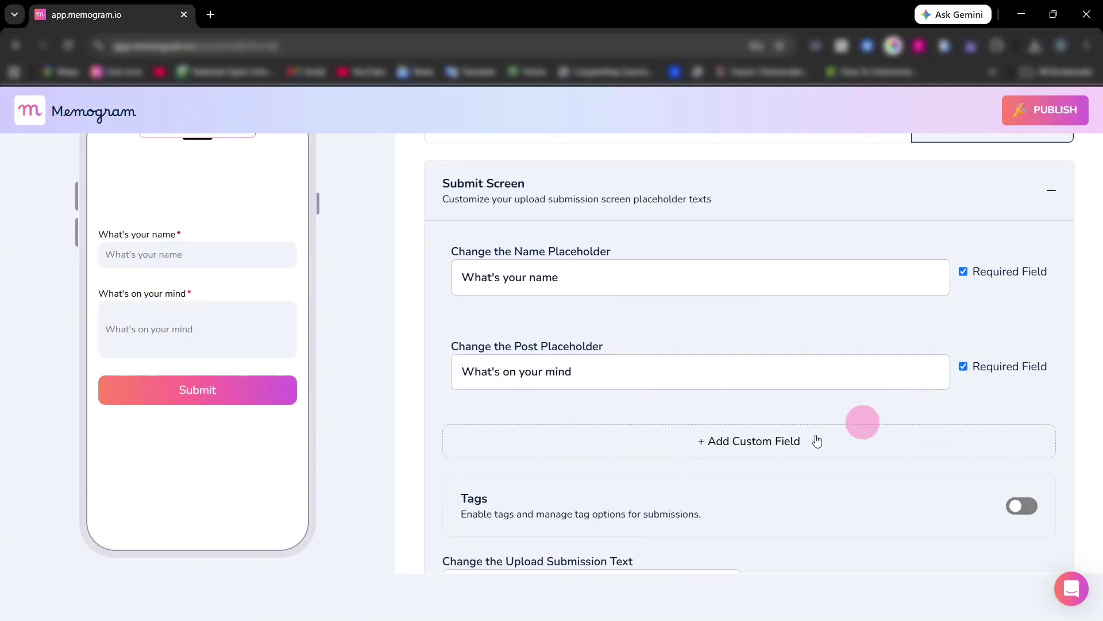
left_click(712, 441)
left_click(862, 466)
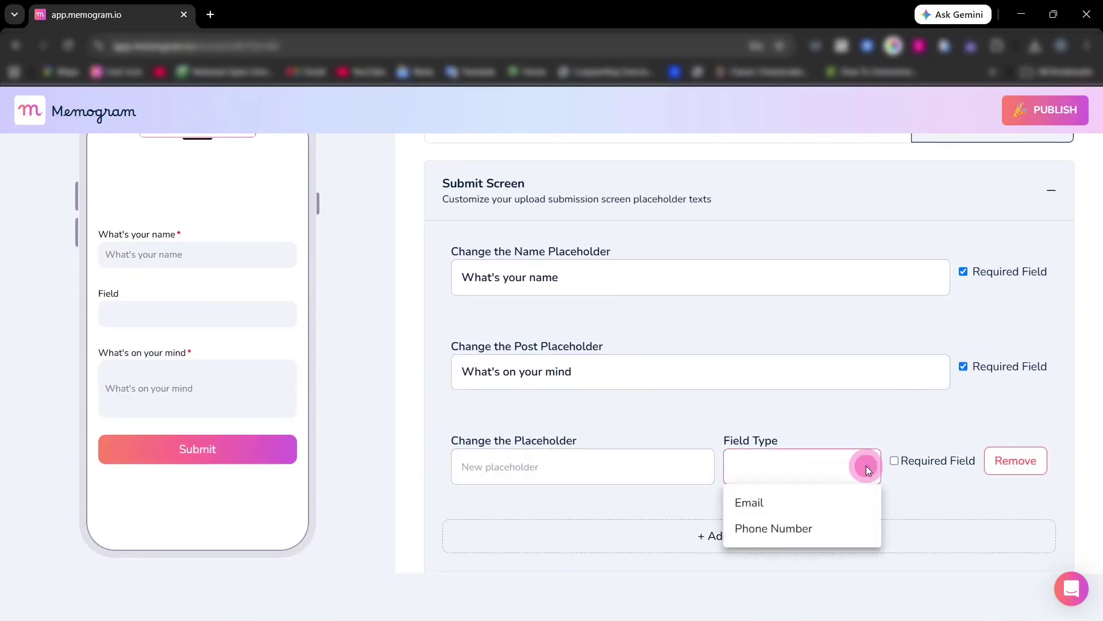
left_click(769, 510)
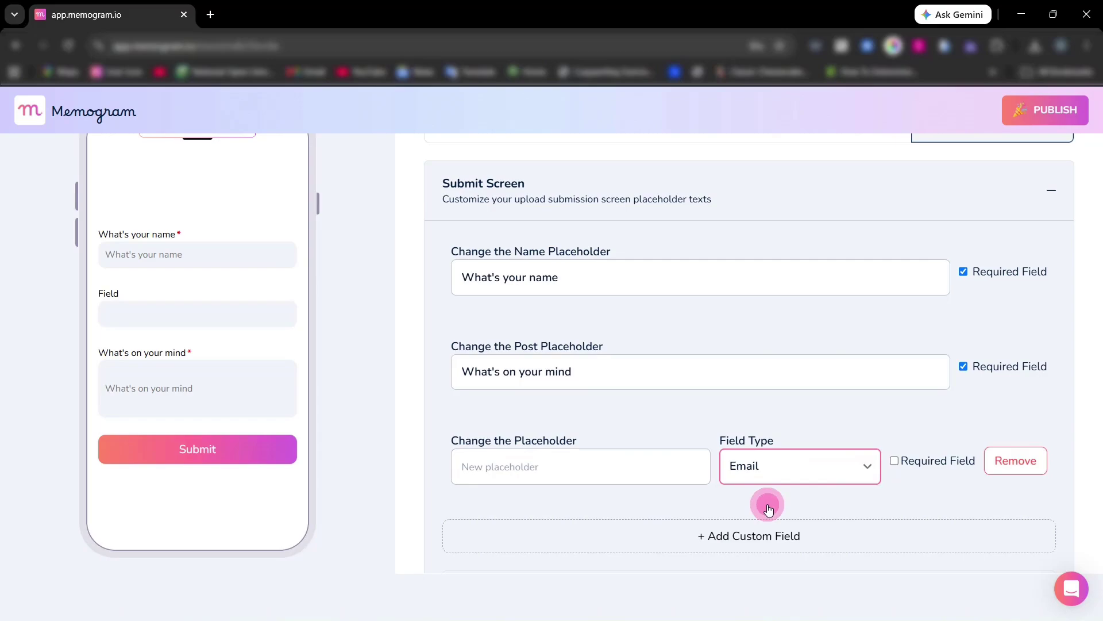
Step: Make the custom email field required and set its placeholder to "Email Address"
left_click(575, 467)
left_click(895, 464)
left_click(553, 468)
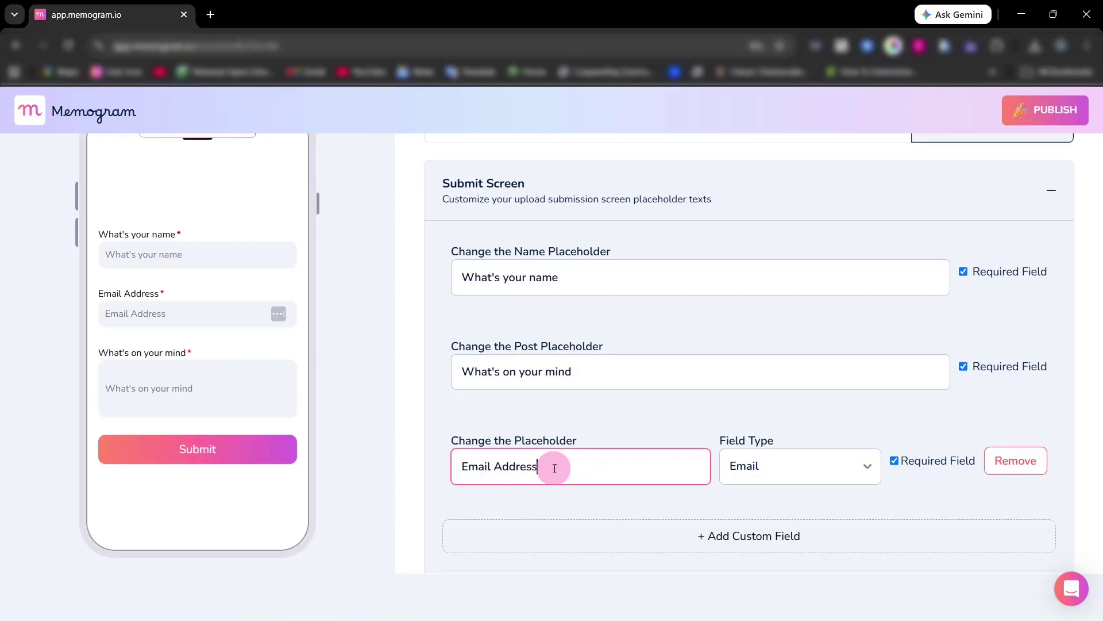
left_click(640, 425)
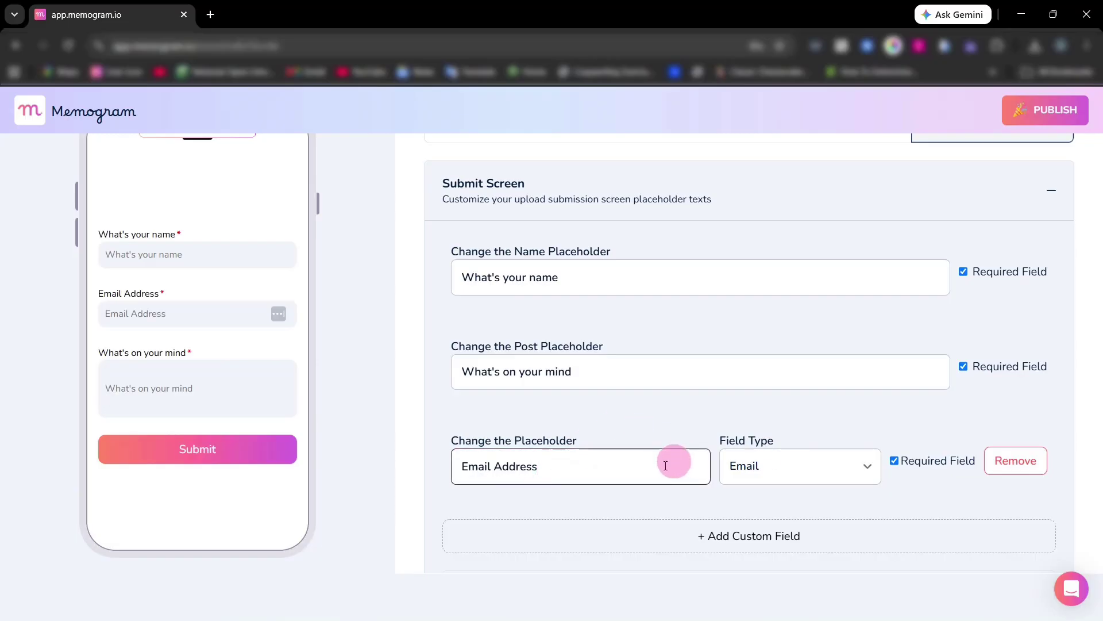
Step: Review the moderation settings, covering allowed media types, AI moderation, media permissions, likes and comments, visitor downloads and password protection
scroll(772, 481, "up", 2)
left_click(662, 159)
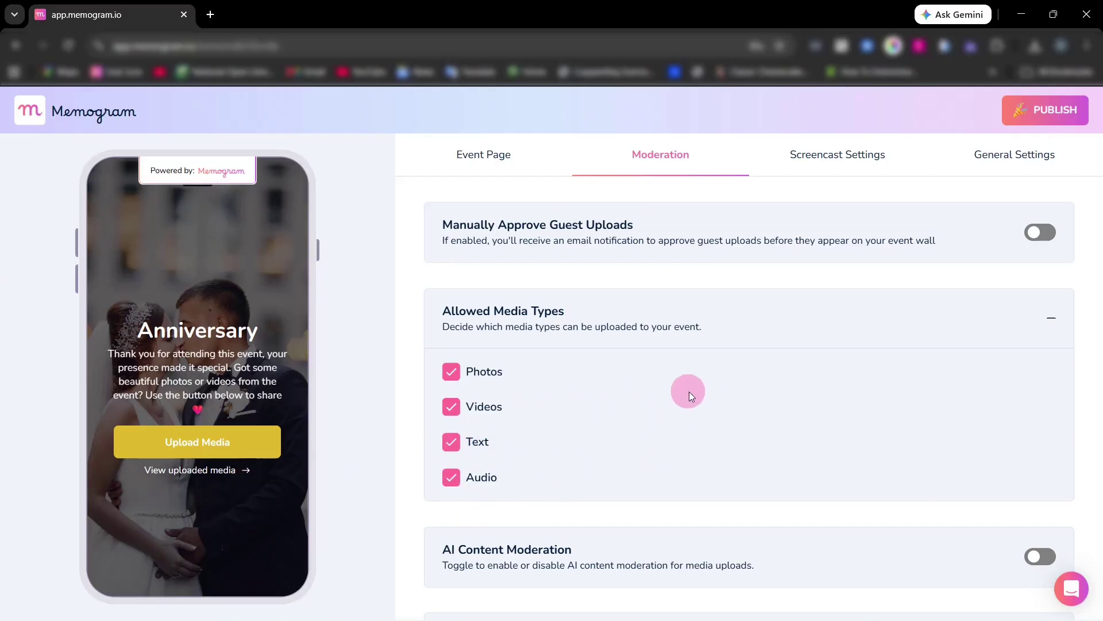
scroll(698, 402, "down", 5)
scroll(517, 494, "down", 2)
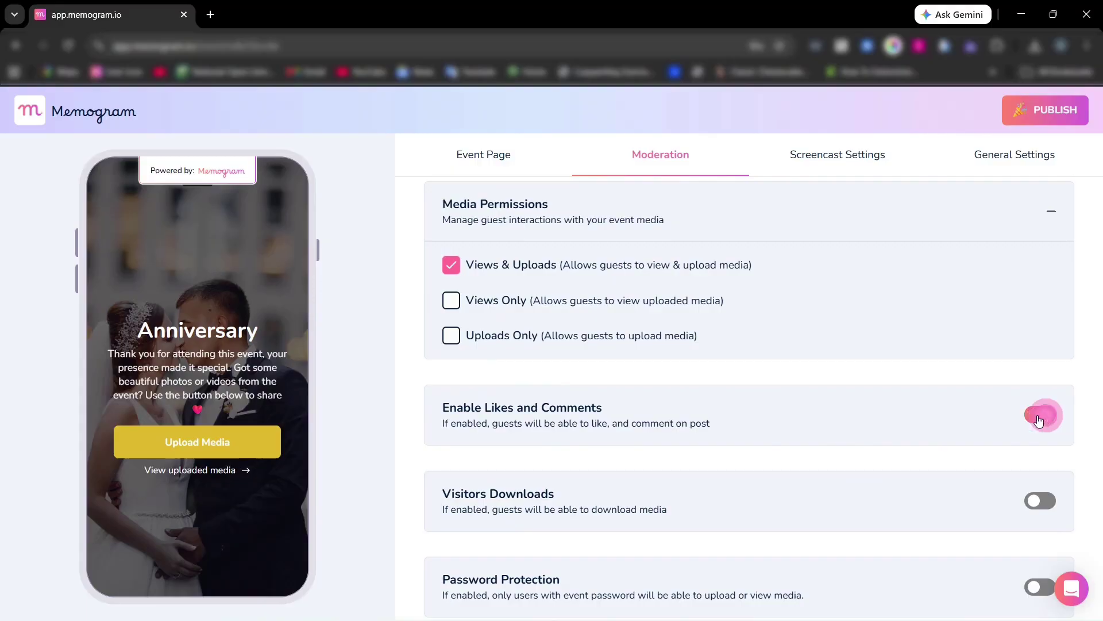
scroll(870, 398, "down", 3)
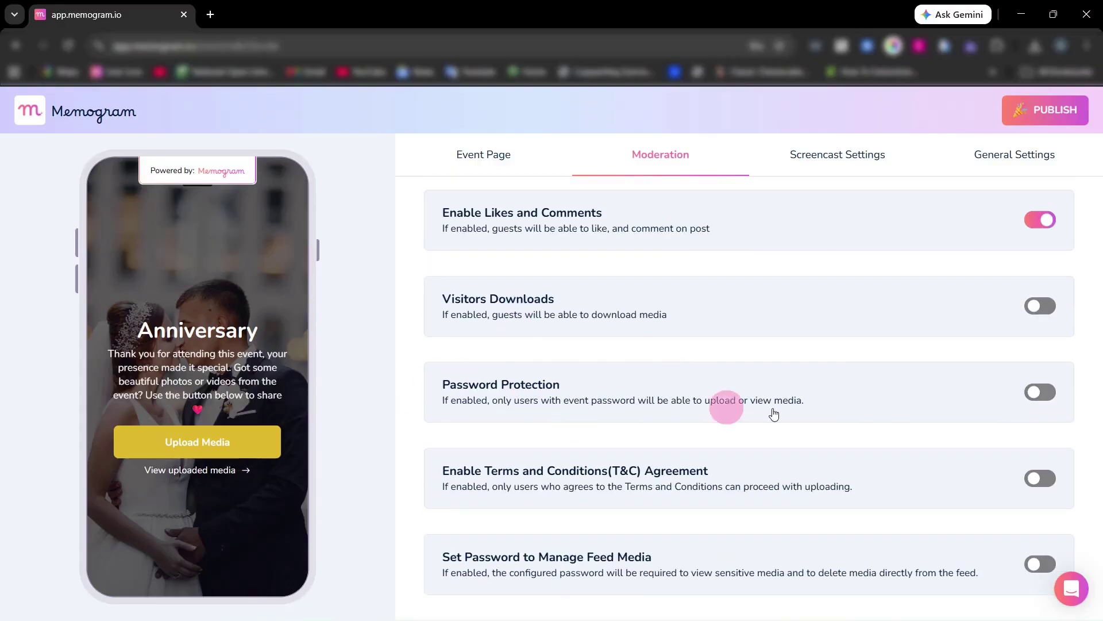
scroll(728, 511, "up", 5)
Step: Try the Fade in media slide-in type in the screencast settings and return it to Slide
left_click(837, 154)
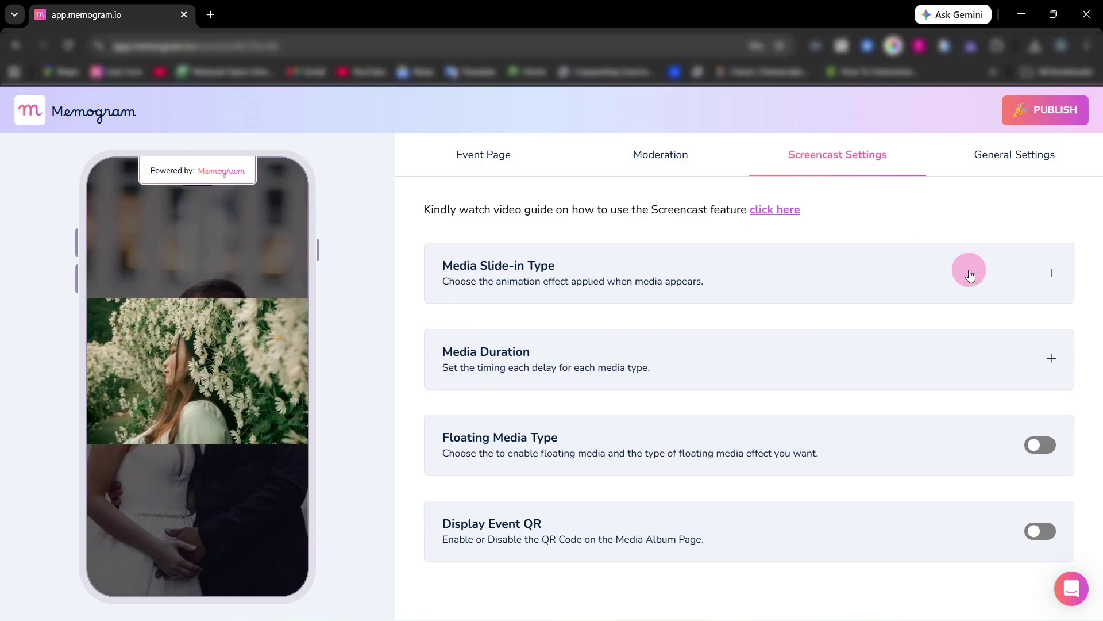
left_click(994, 273)
left_click(456, 402)
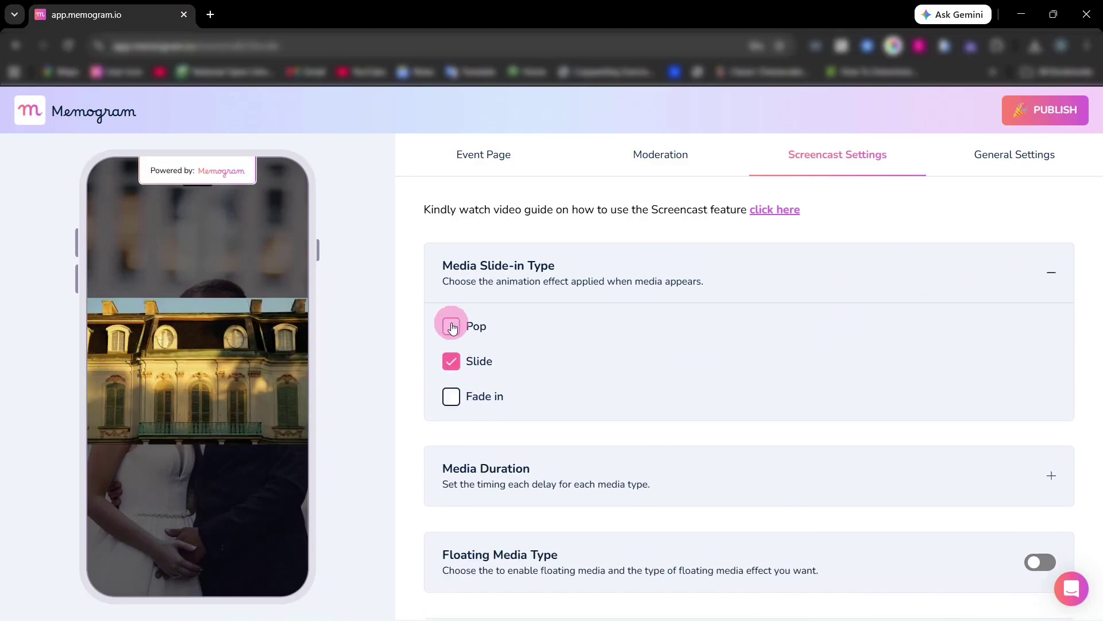
left_click(1051, 273)
Step: Try Full Video Playback in the media duration settings, turn it off, and return the video delay to 10 seconds
left_click(1050, 362)
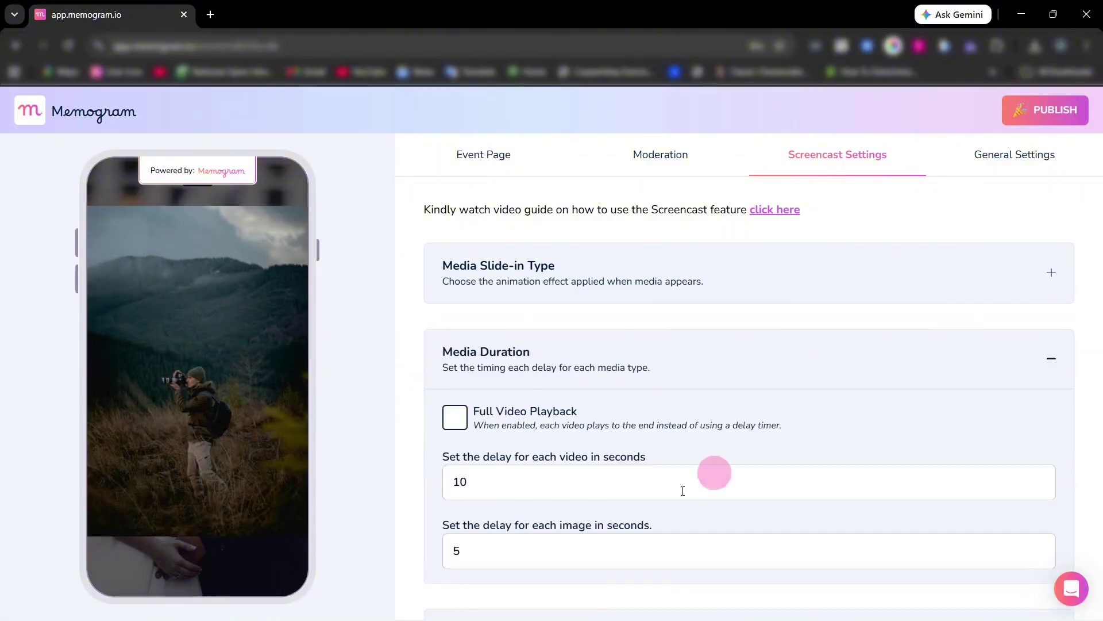
scroll(629, 463, "down", 1)
left_click(498, 362)
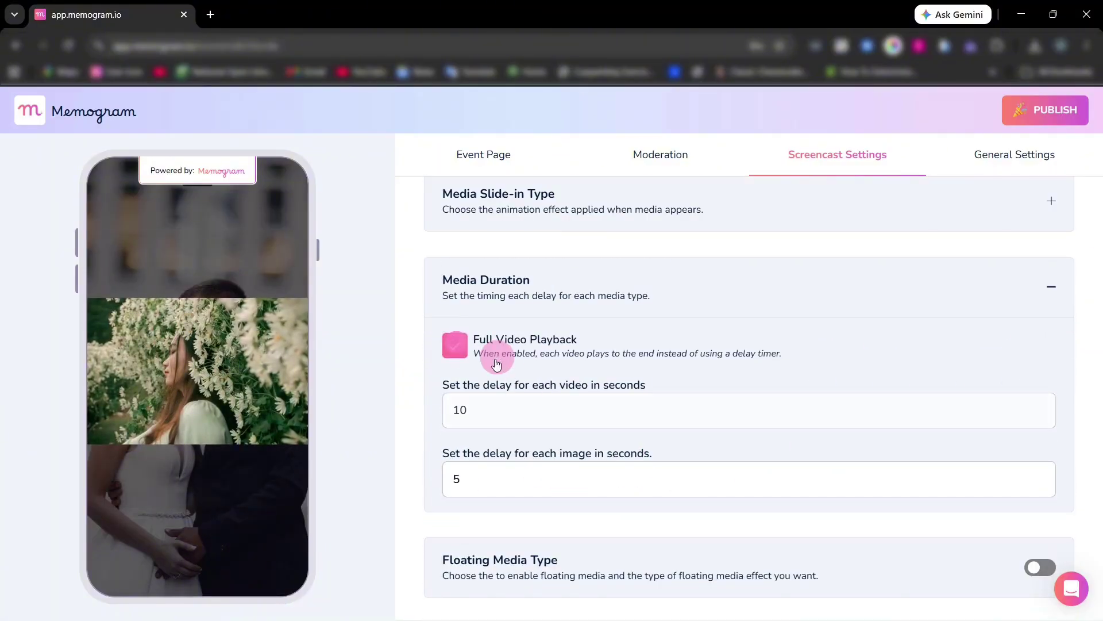
left_click(1040, 406)
left_click(1041, 415)
scroll(512, 374, "down", 1)
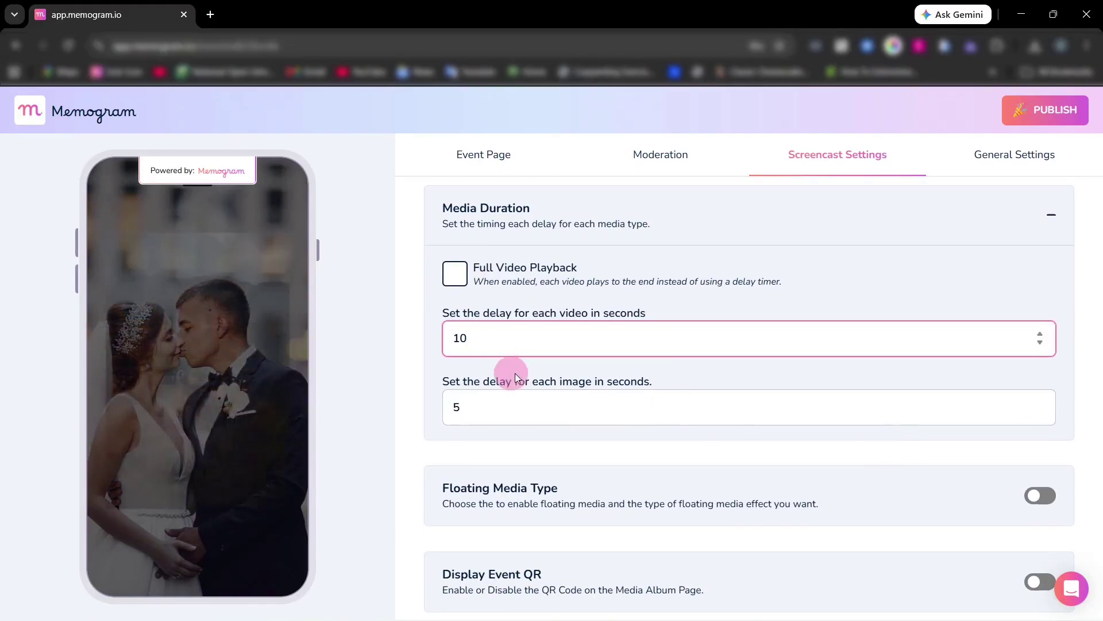
Step: Try enabling the screencast's floating media effect and switch it off again
left_click(1041, 495)
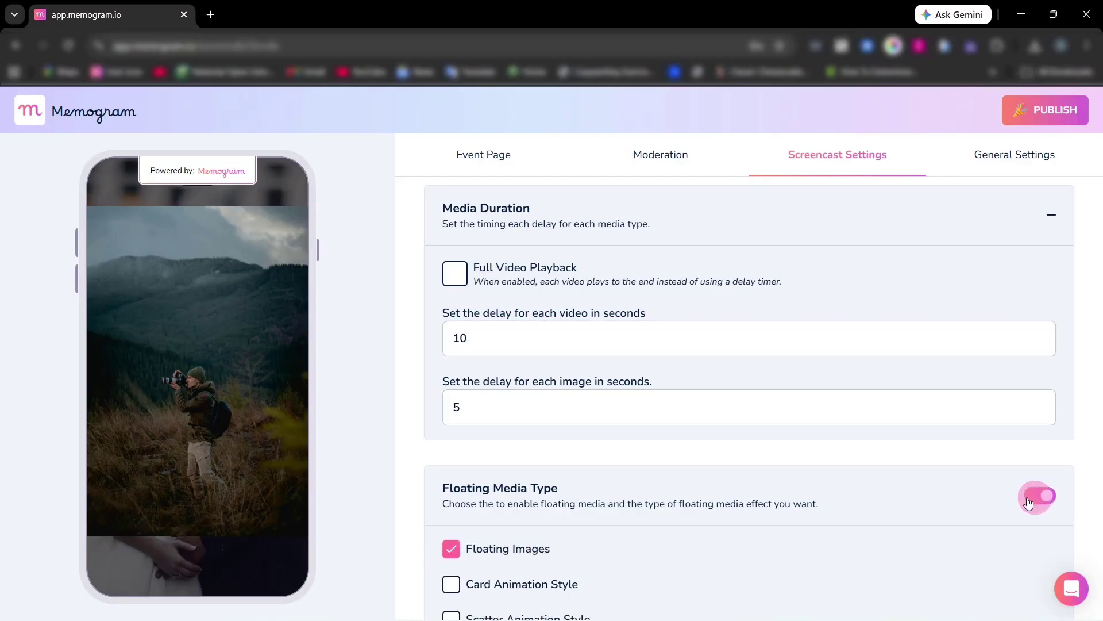
scroll(869, 495, "down", 1)
left_click(1042, 428)
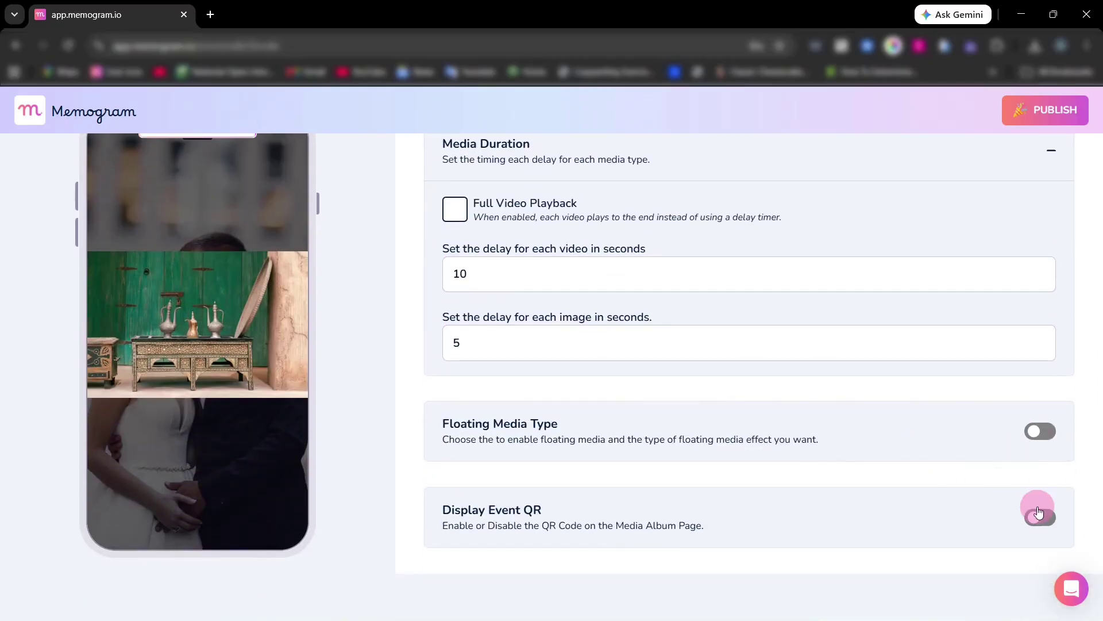
Step: Try the event QR display in the Right, Center and Left positions and turn it back off
left_click(1048, 523)
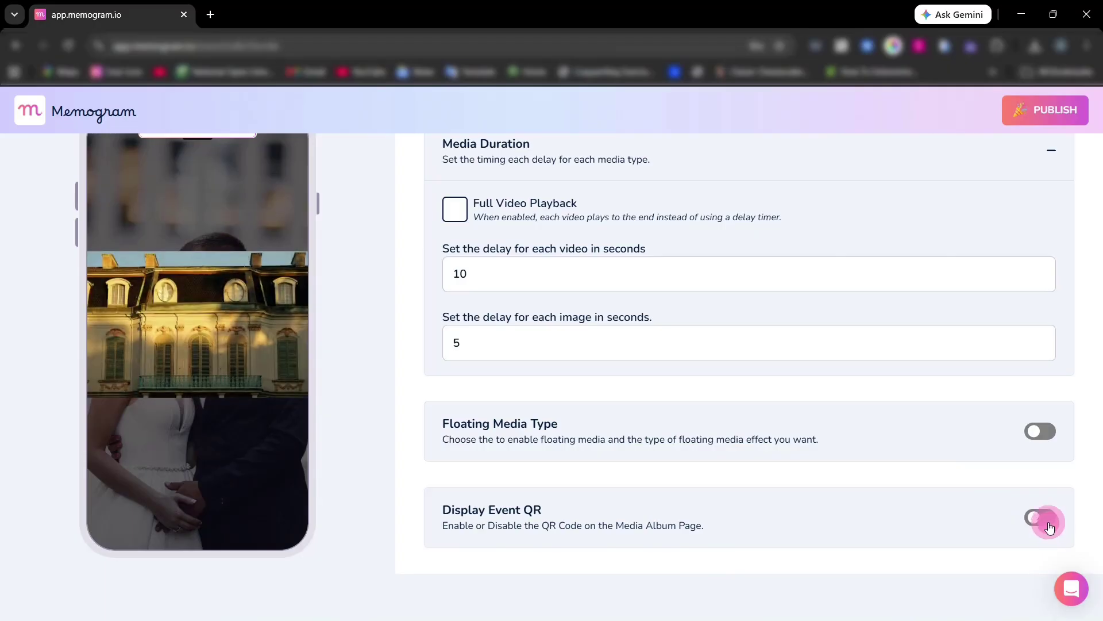
scroll(1047, 523, "down", 3)
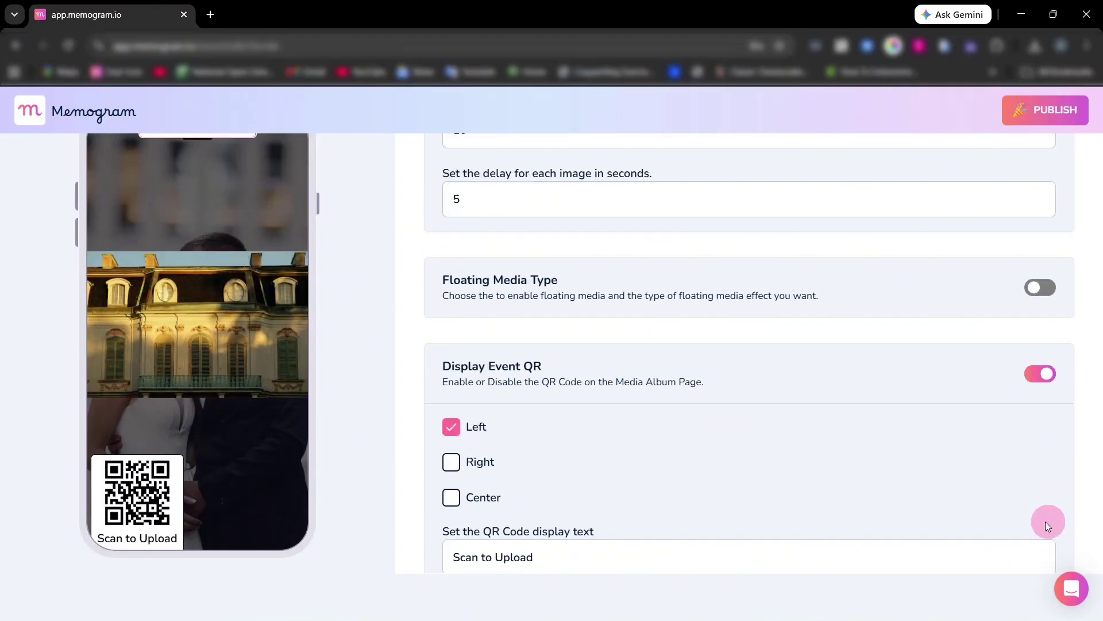
left_click(451, 461)
left_click(461, 498)
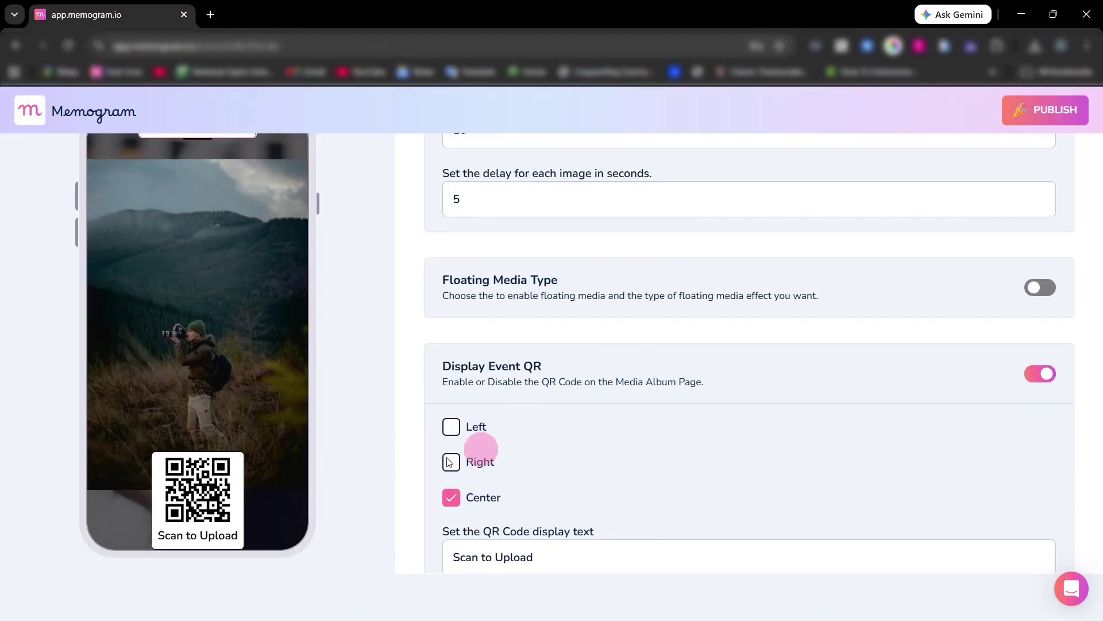
left_click(451, 426)
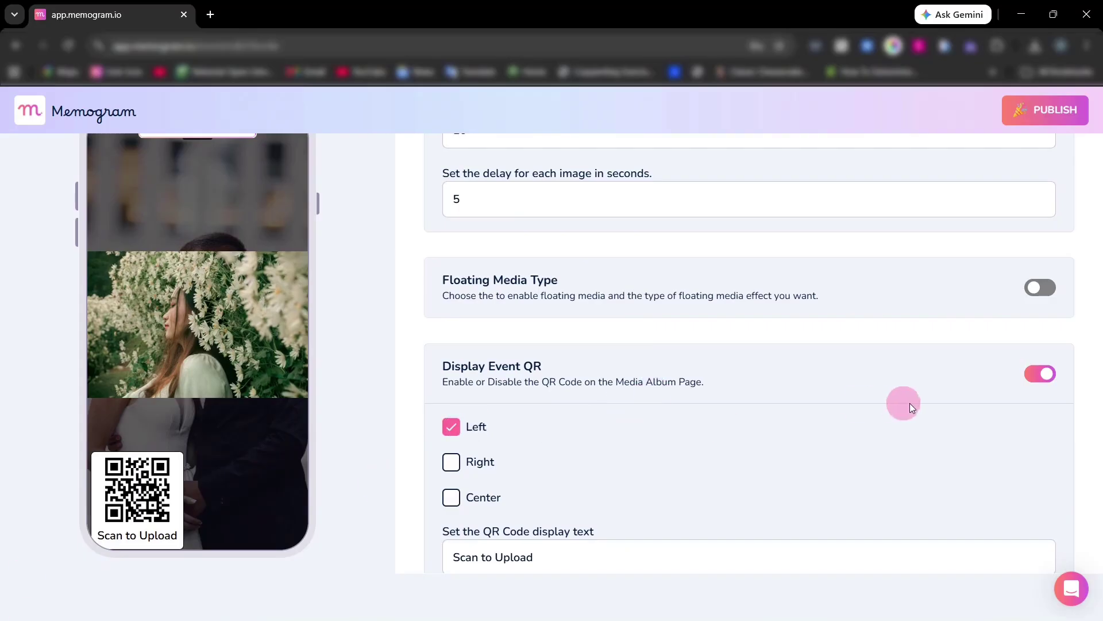
left_click(1048, 390)
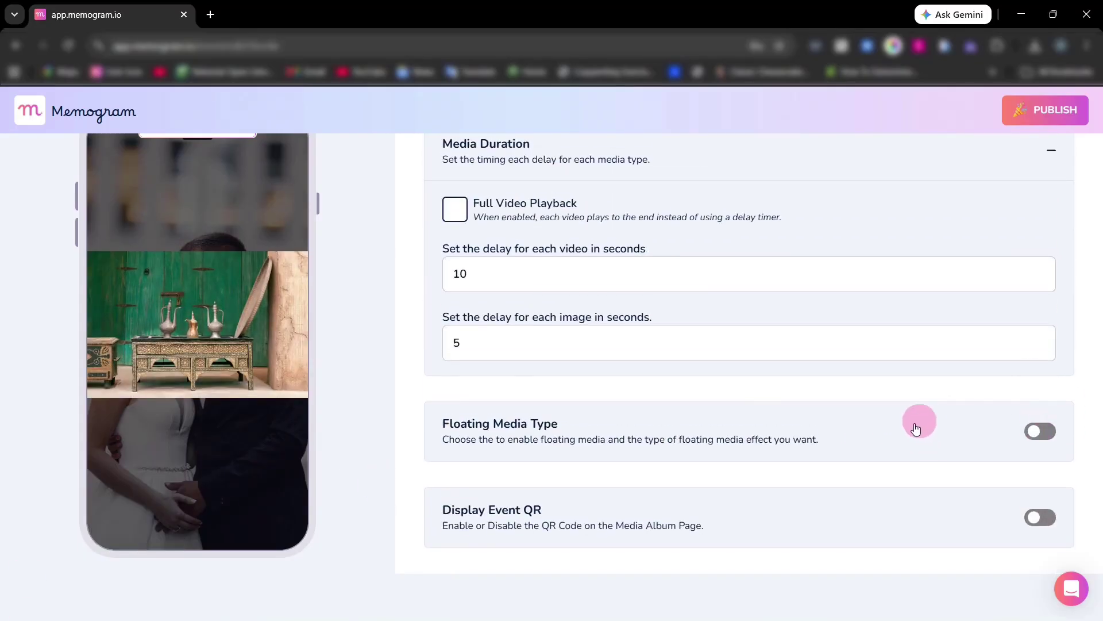
Step: Enable event page translation in the general settings with English as the event language
scroll(902, 403, "up", 4)
left_click(1015, 154)
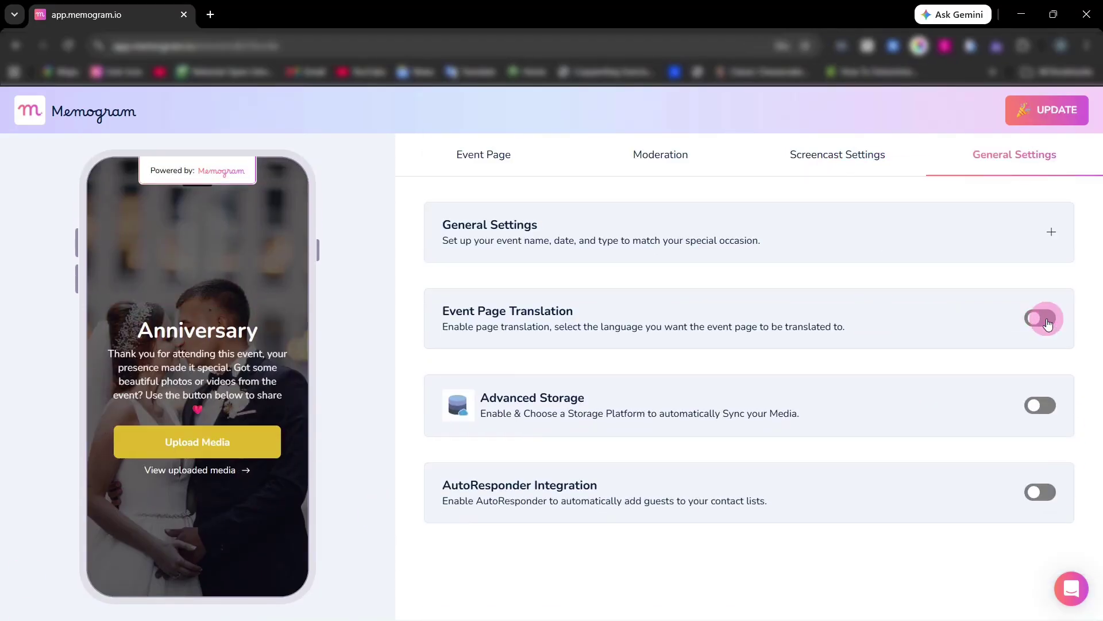
left_click(1048, 320)
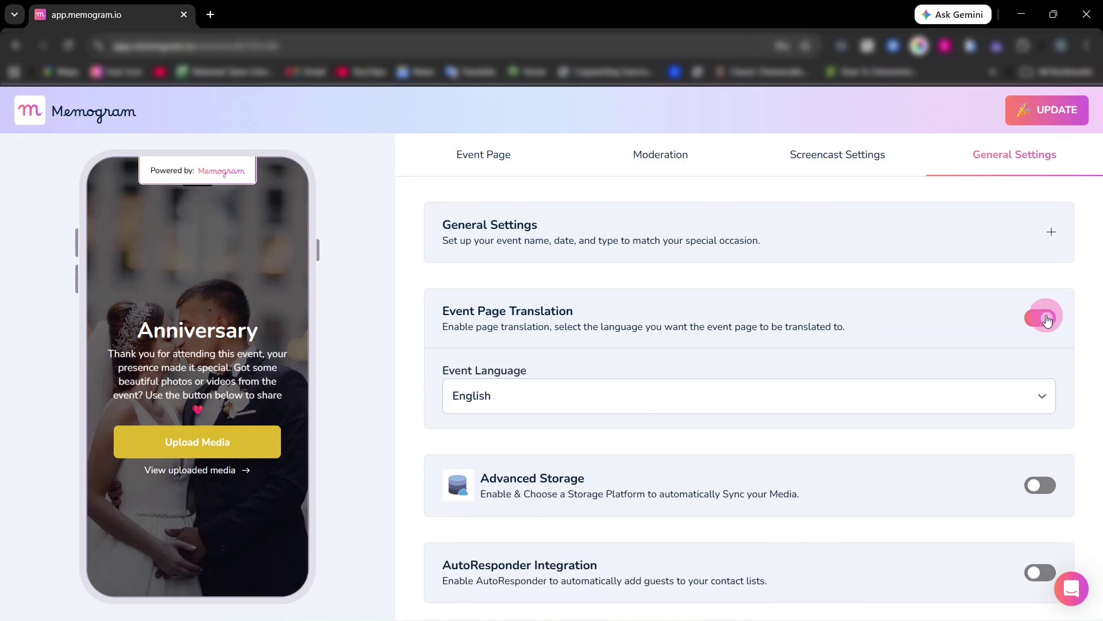
left_click(1035, 401)
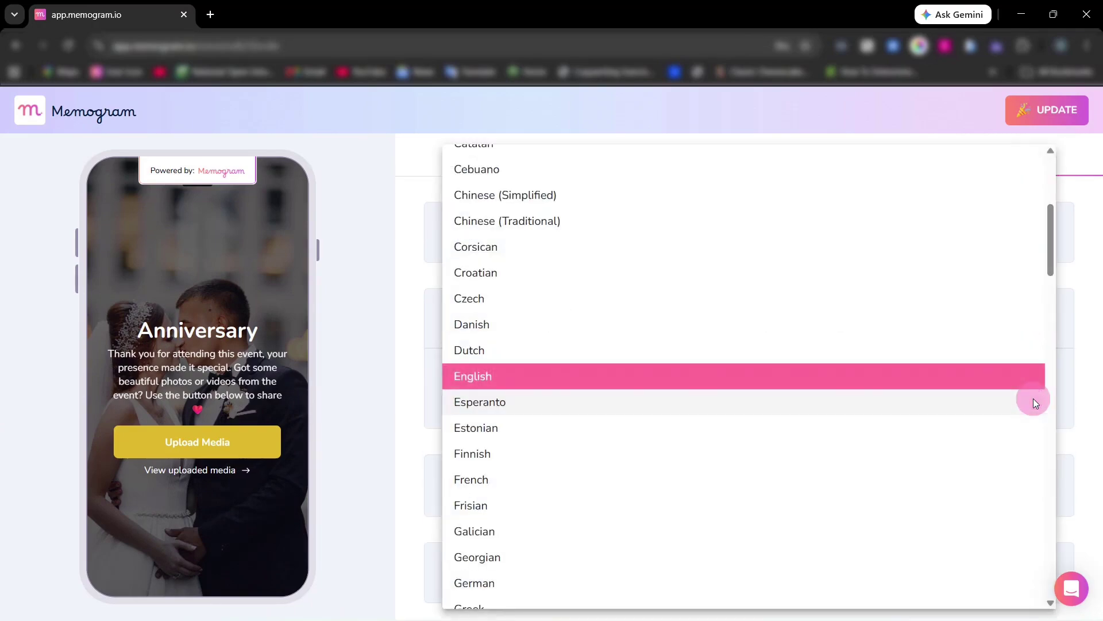
left_click(1002, 378)
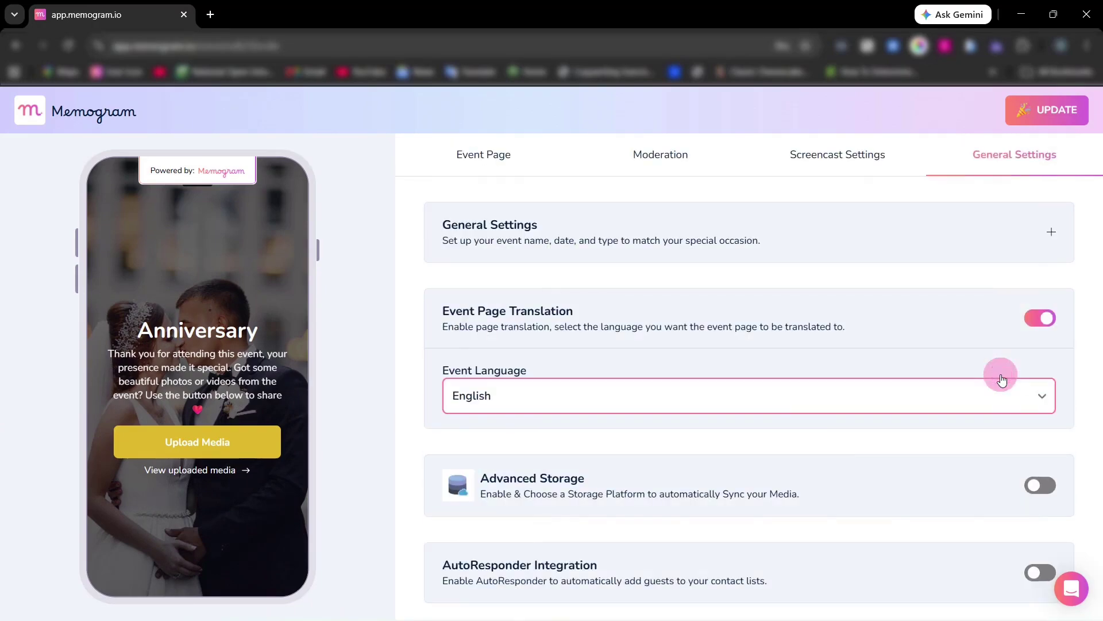
left_click(1047, 396)
left_click(1027, 374)
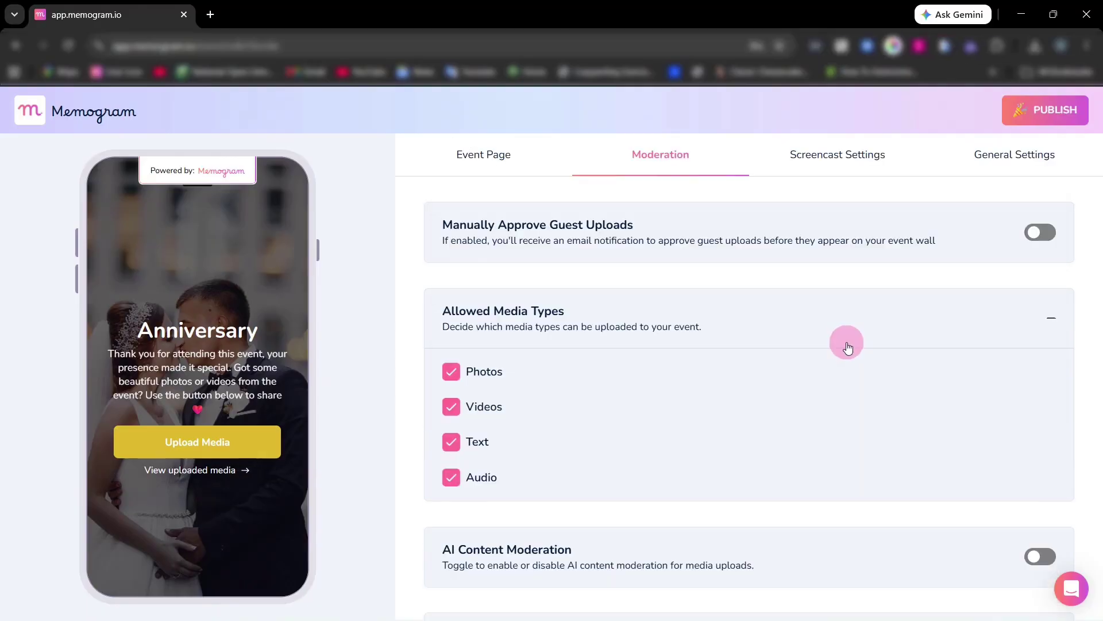
Step: Publish the event and download its QR code
left_click(1030, 112)
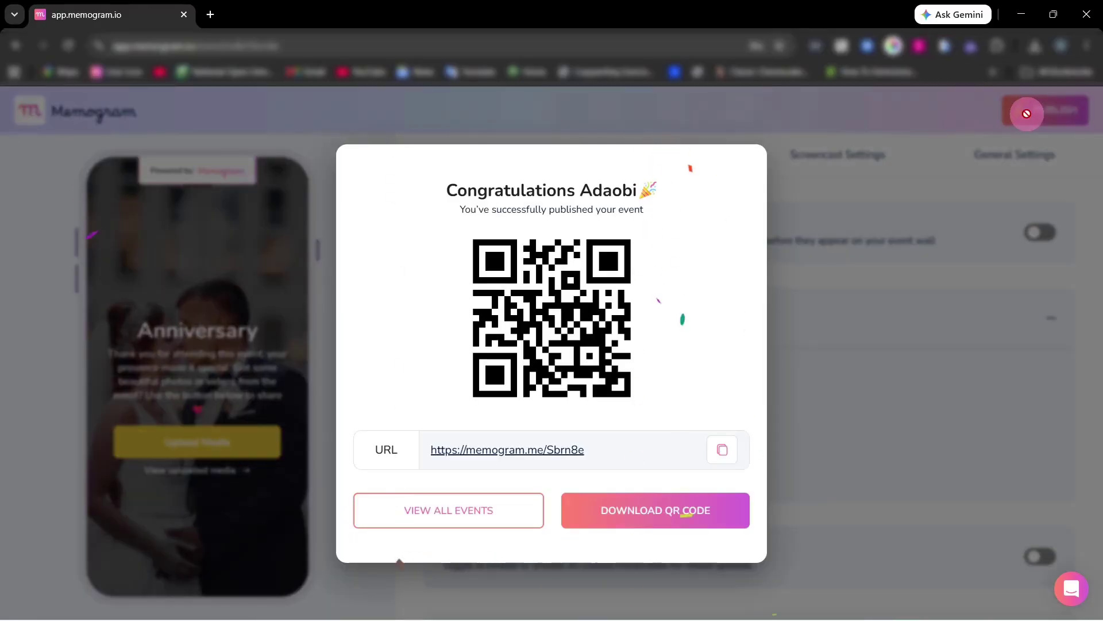
left_click(652, 510)
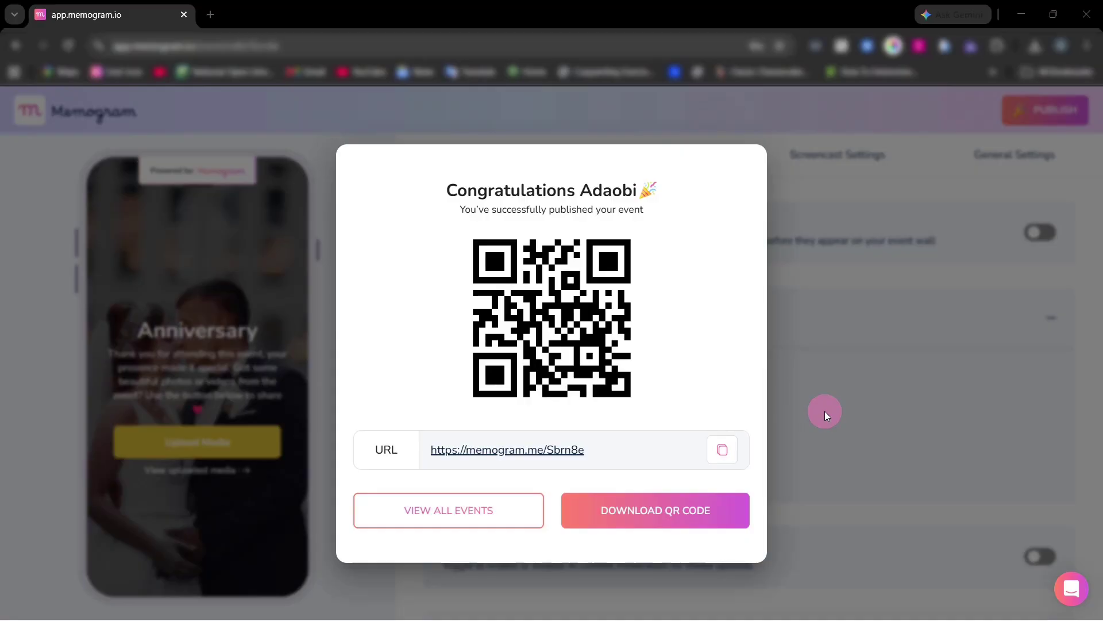
Step: Open the published event's link and choose the two images whose names start with "#moments from" for a guest image upload
left_click(548, 450)
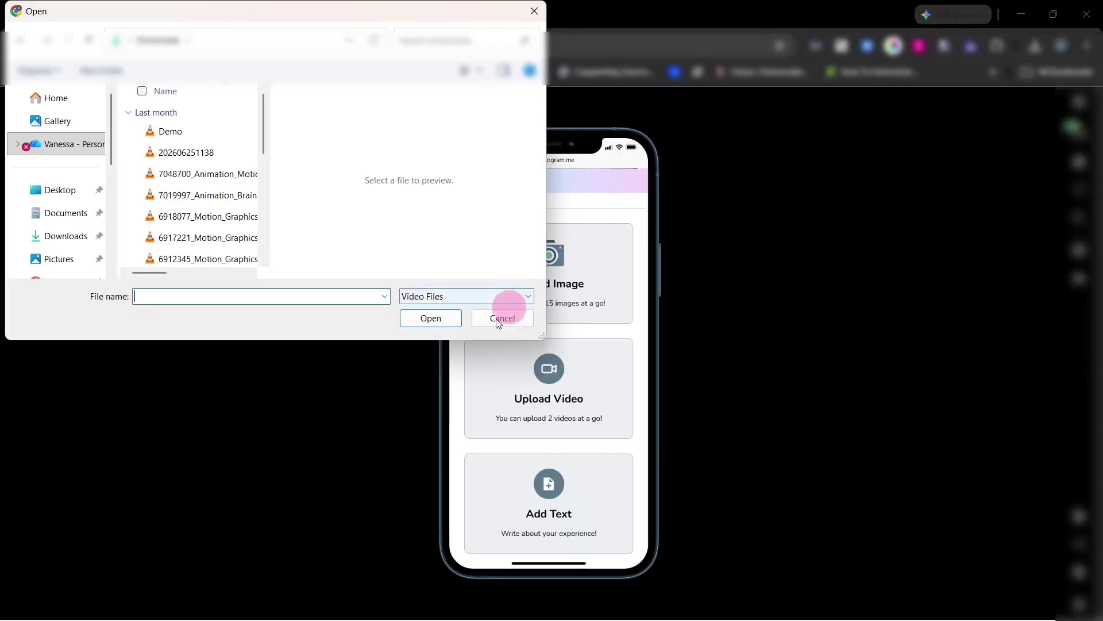
left_click(497, 316)
left_click(543, 268)
scroll(209, 217, "down", 10)
scroll(208, 218, "down", 5)
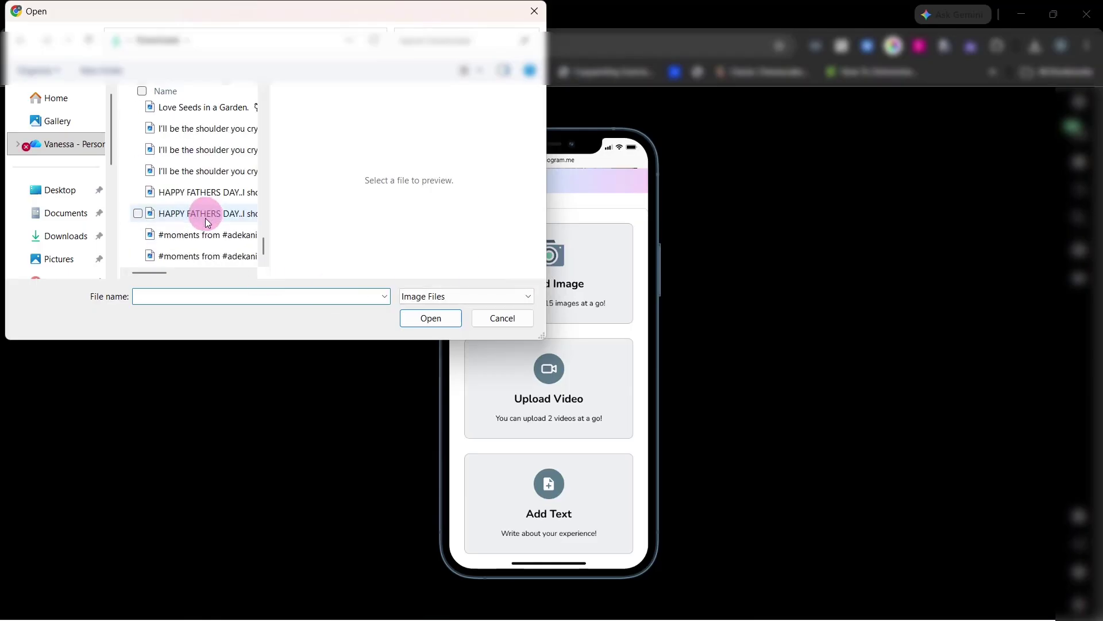
left_click(182, 215)
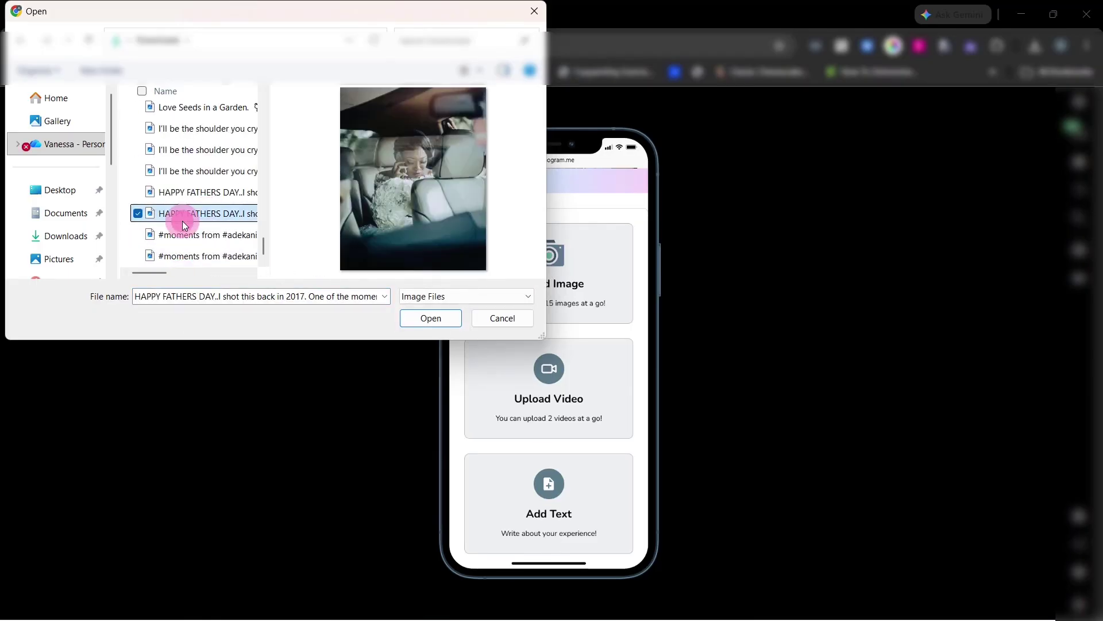
left_click(189, 256)
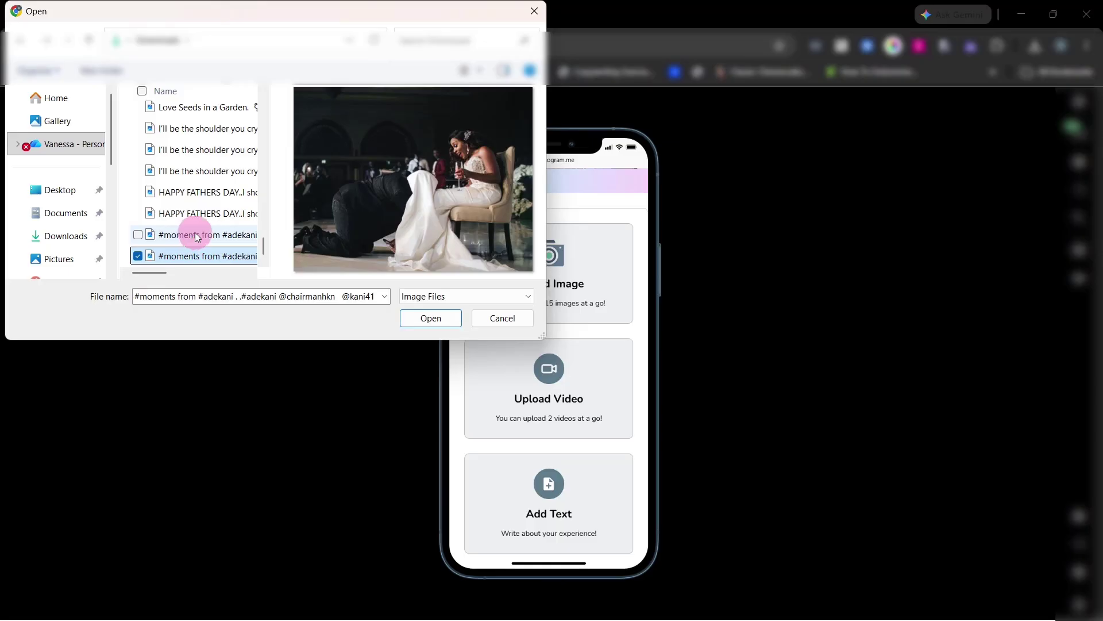
left_click(196, 235, "ctrl")
left_click(429, 318)
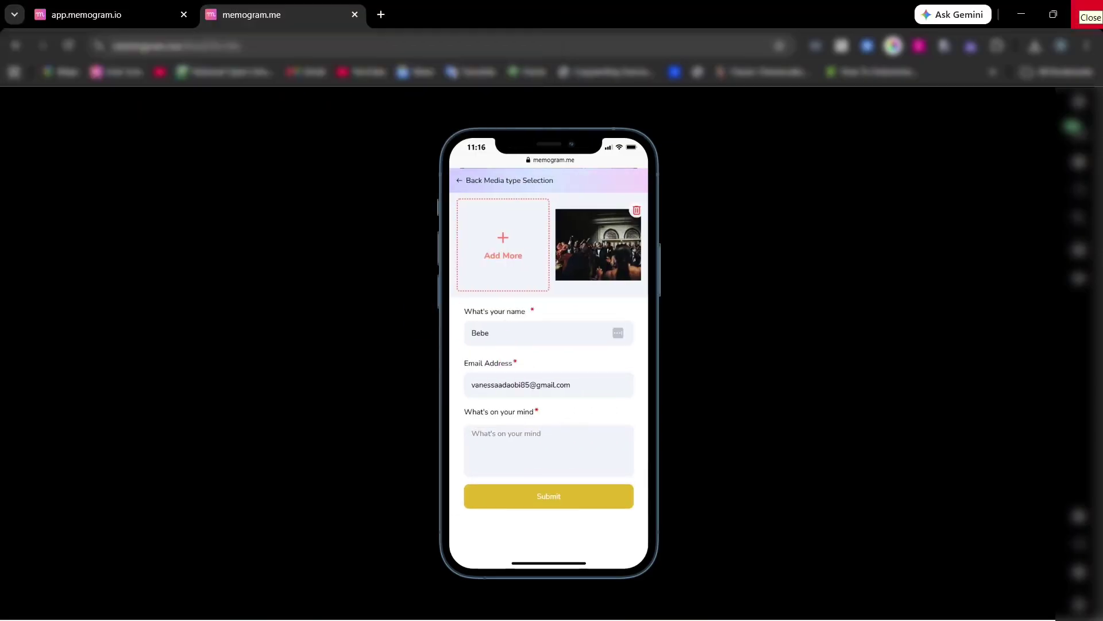
Step: Fill in the What's on your mind field and submit the guest photo upload
left_click(544, 458)
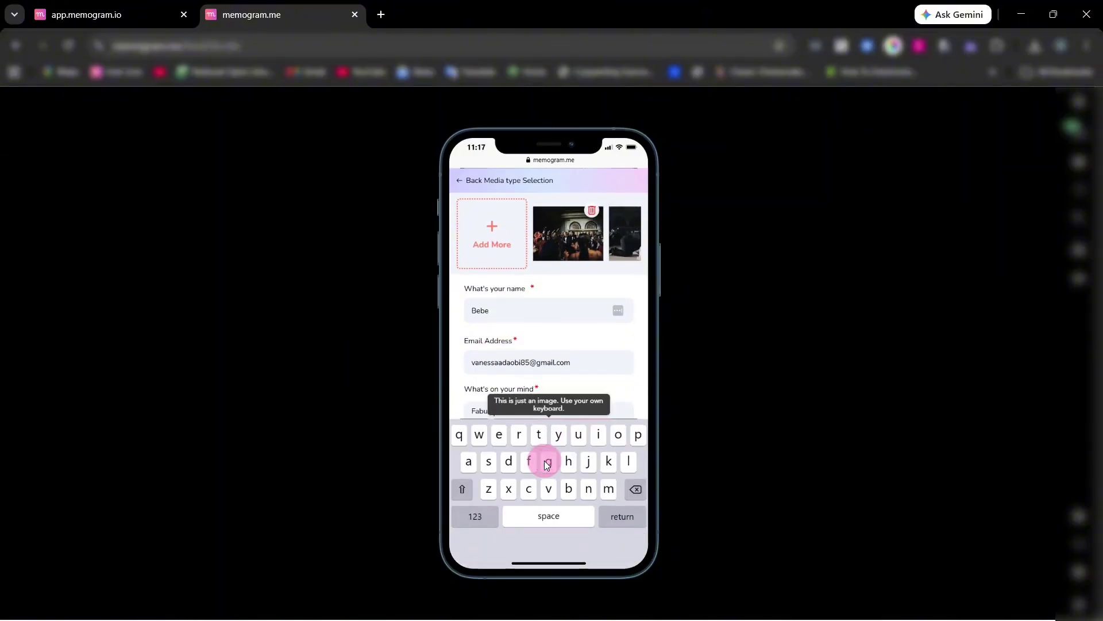
left_click(635, 397)
left_click(549, 497)
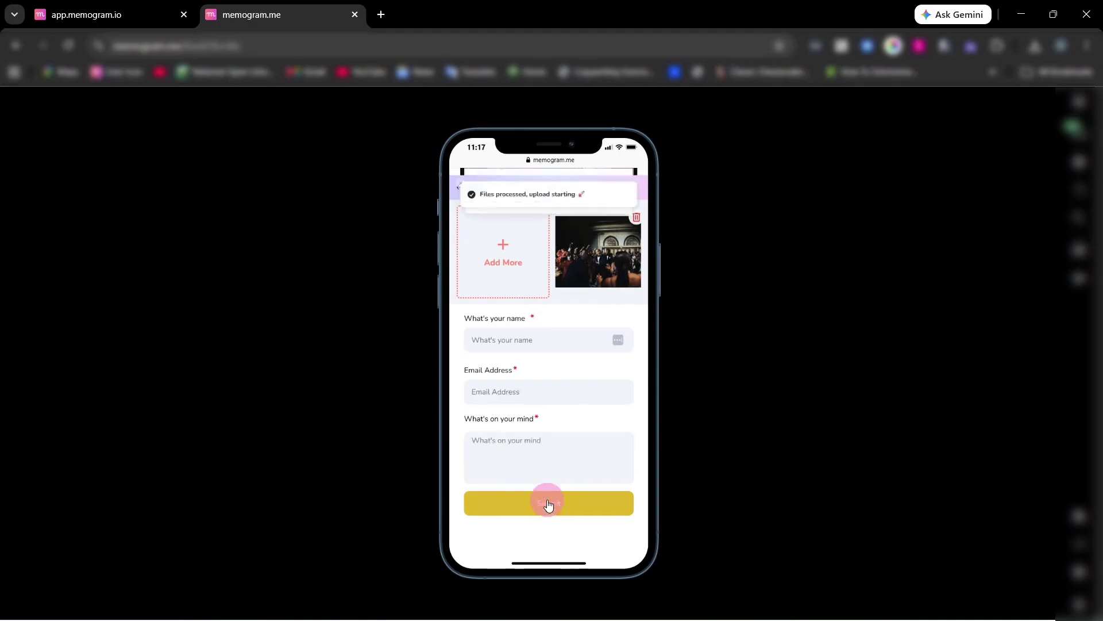
Step: Browse the guest posts in the event feed and view the posted video captioned "Cool" in full screen
scroll(574, 385, "up", 3)
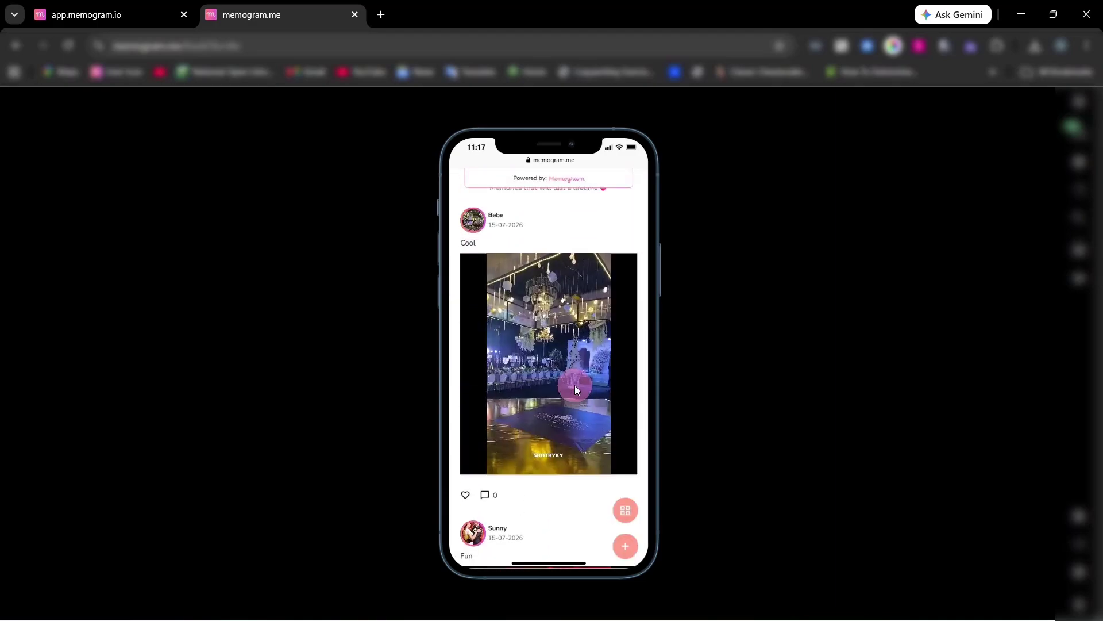
scroll(575, 385, "down", 1)
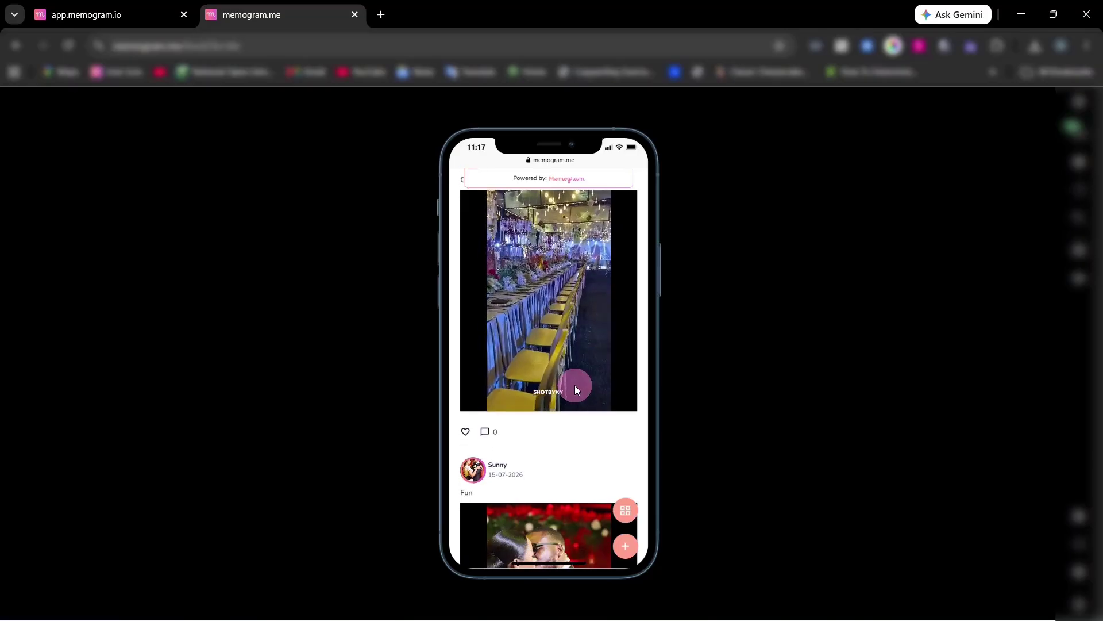
scroll(575, 385, "up", 3)
scroll(574, 385, "down", 2)
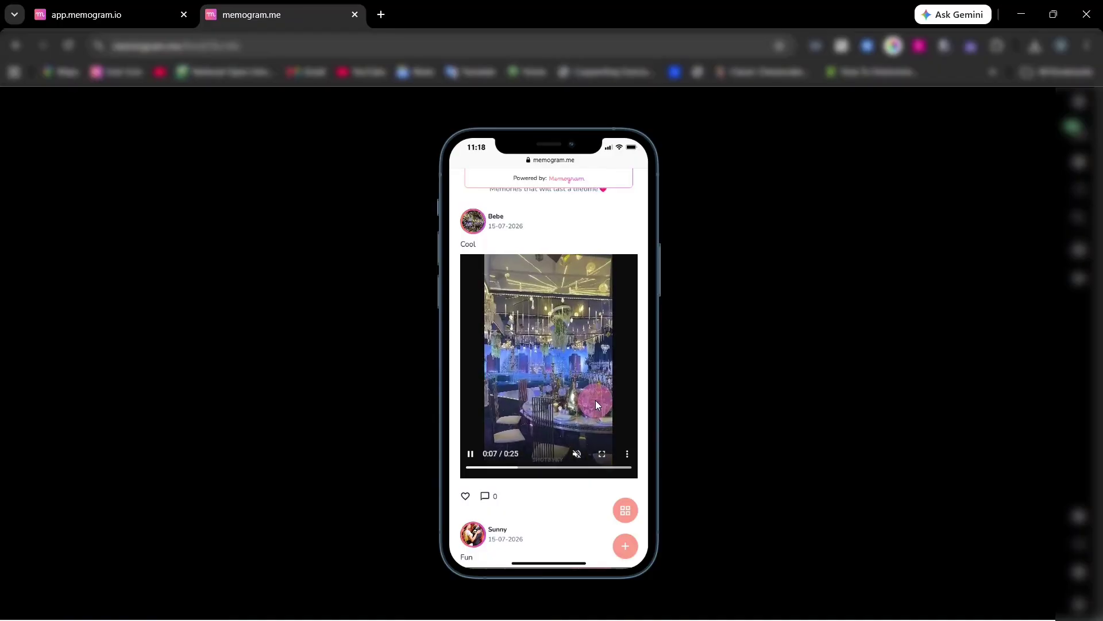
scroll(595, 400, "down", 3)
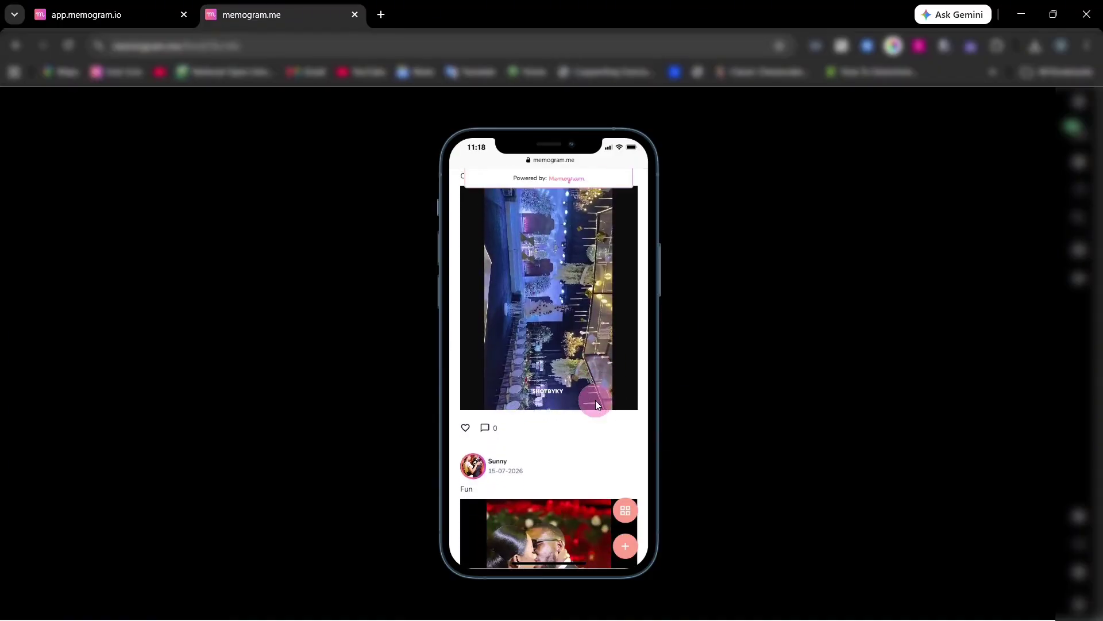
scroll(595, 400, "up", 3)
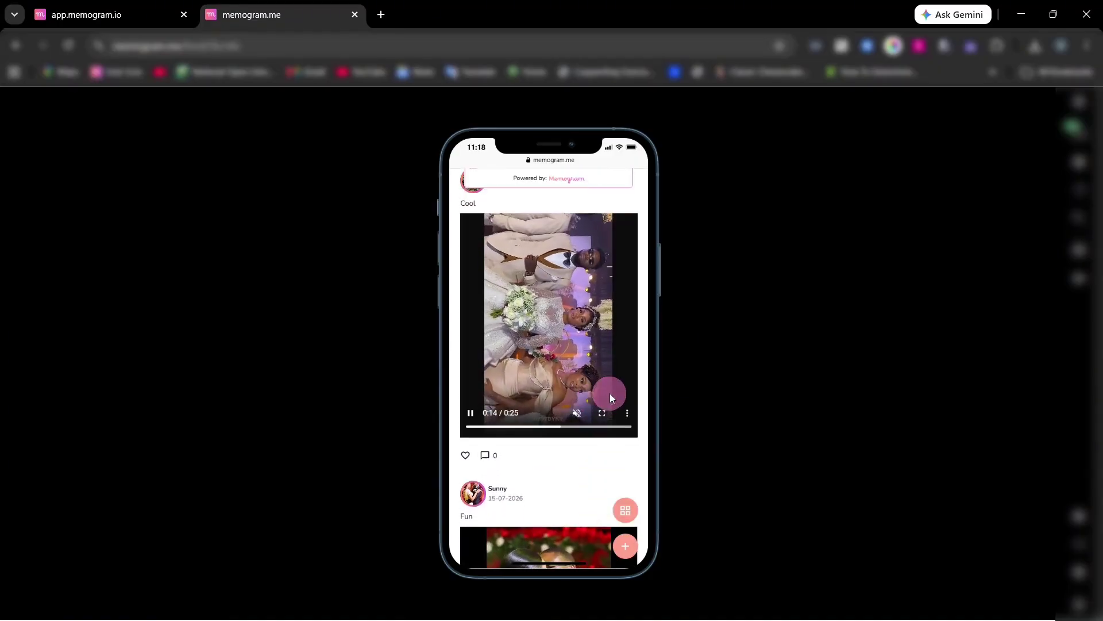
left_click(601, 414)
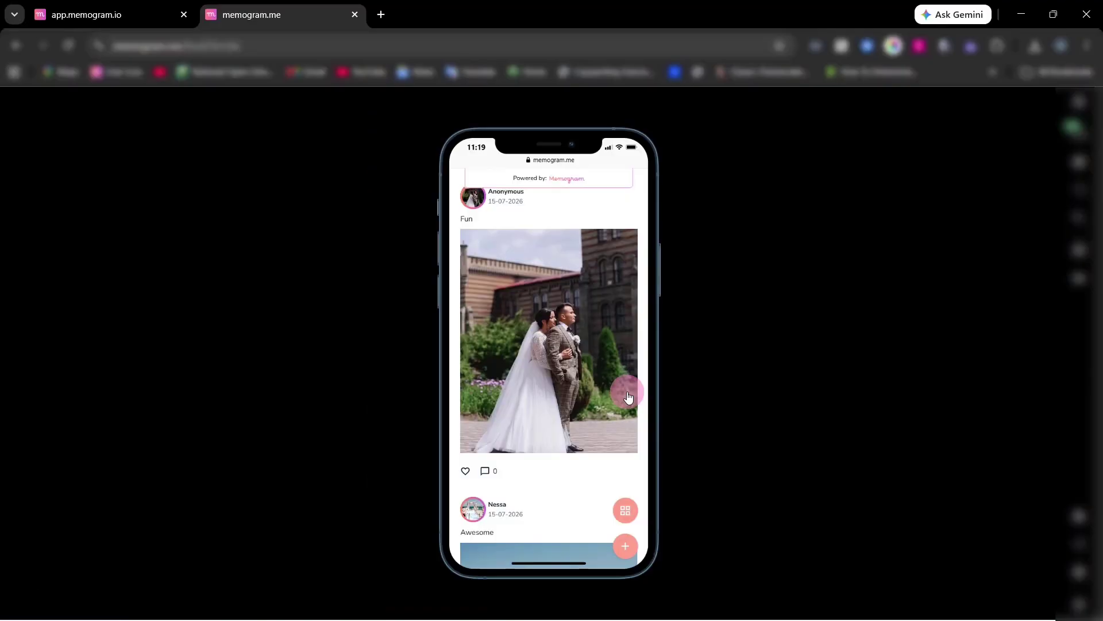
Step: Look over the "Fun" and "Awesome" guest photo posts in the event feed
scroll(626, 395, "down", 4)
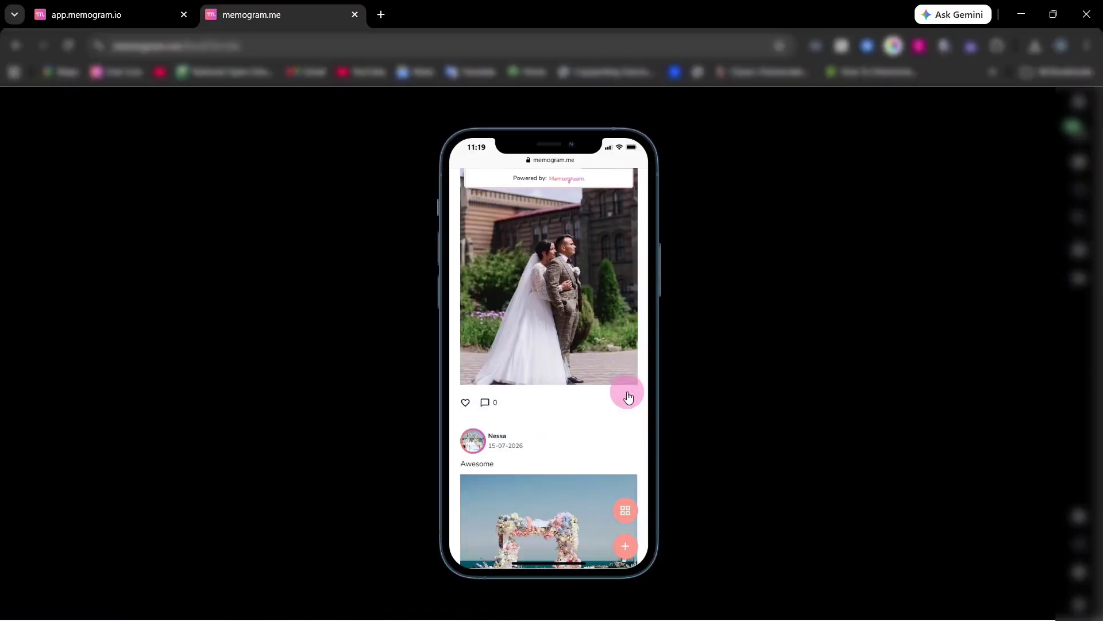
scroll(628, 397, "down", 2)
scroll(628, 396, "up", 4)
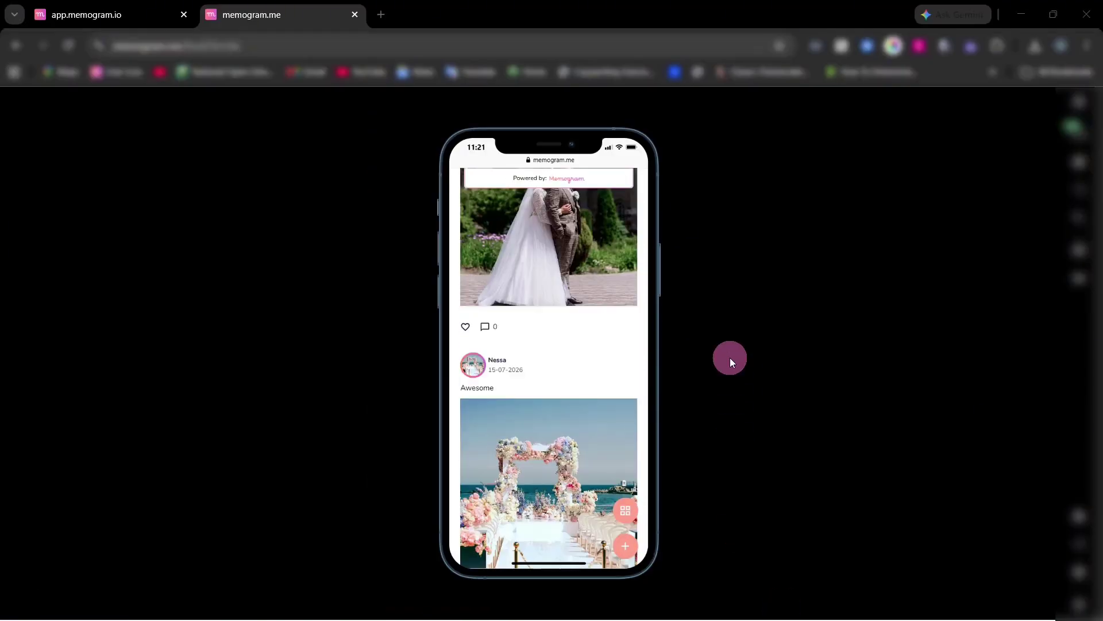
scroll(567, 315, "down", 1)
scroll(567, 315, "up", 3)
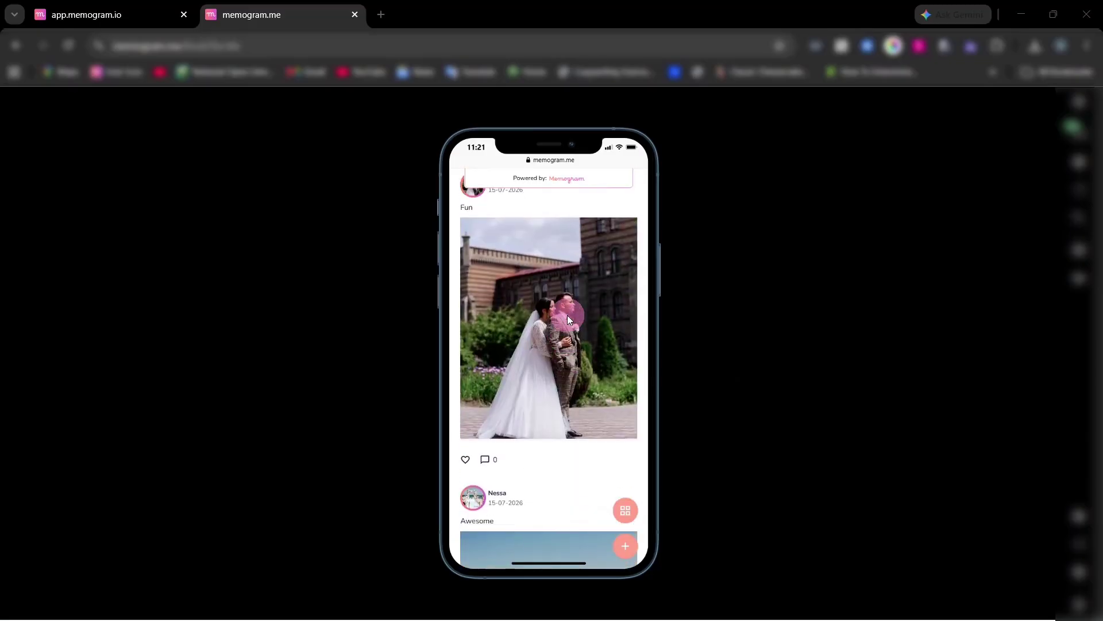
scroll(568, 315, "up", 1)
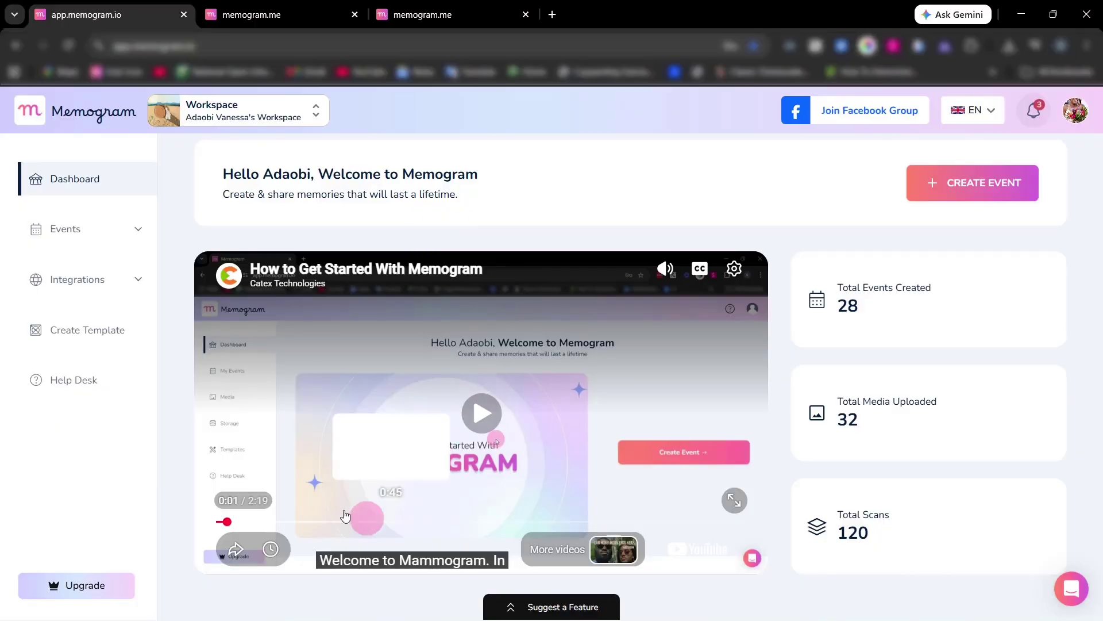
Step: Open the My Events list in the organizer's Memogram app and look through the created events
left_click(138, 229)
left_click(92, 264)
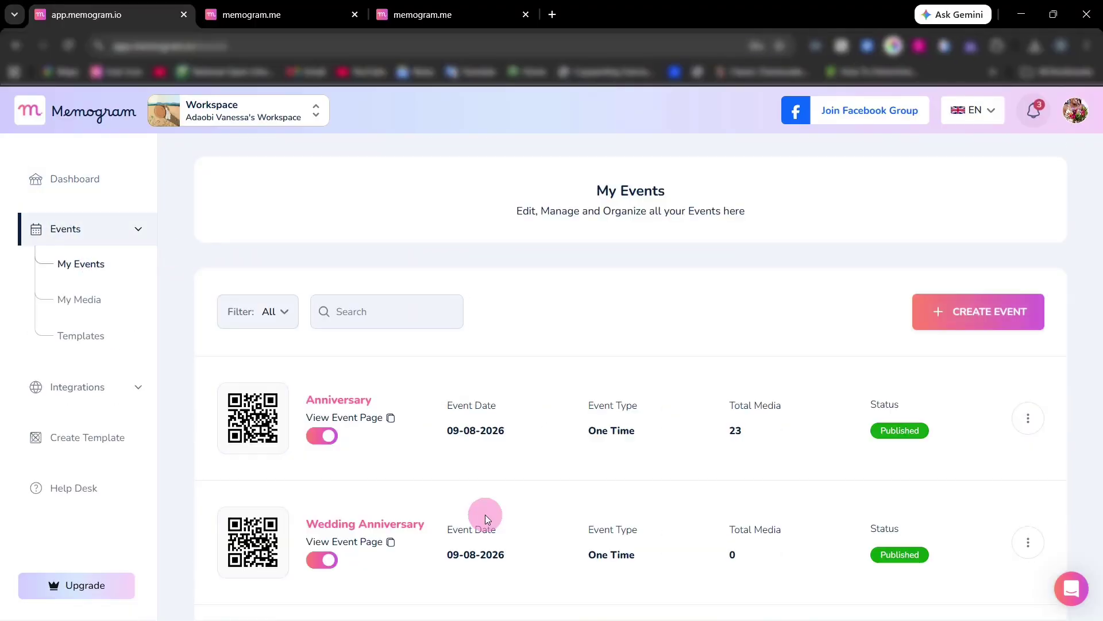
scroll(644, 552, "down", 2)
scroll(644, 552, "up", 2)
Step: Review the guest posts in the Anniversary event's media and download the one captioned "Cool", returning to the media overview
left_click(74, 295)
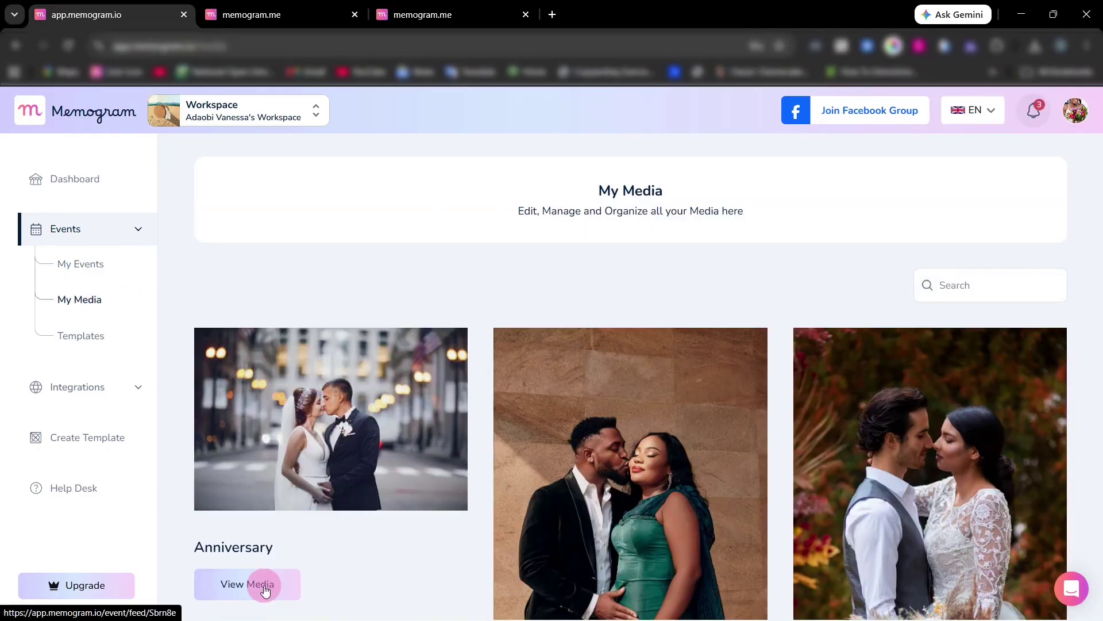
left_click(264, 590)
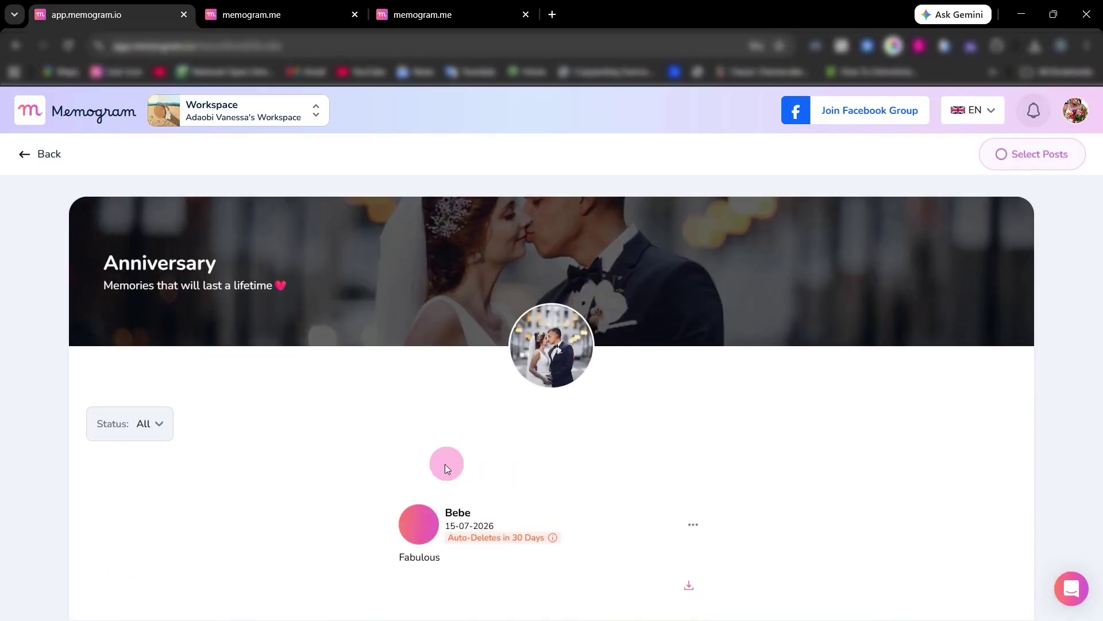
scroll(443, 466, "down", 4)
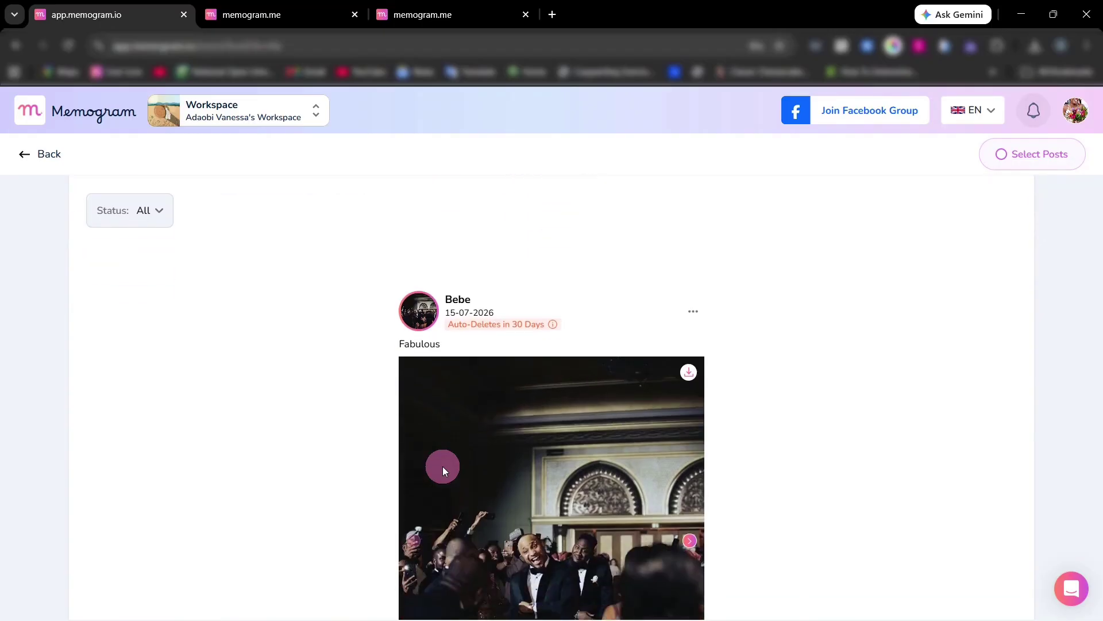
scroll(442, 466, "down", 10)
scroll(442, 467, "down", 7)
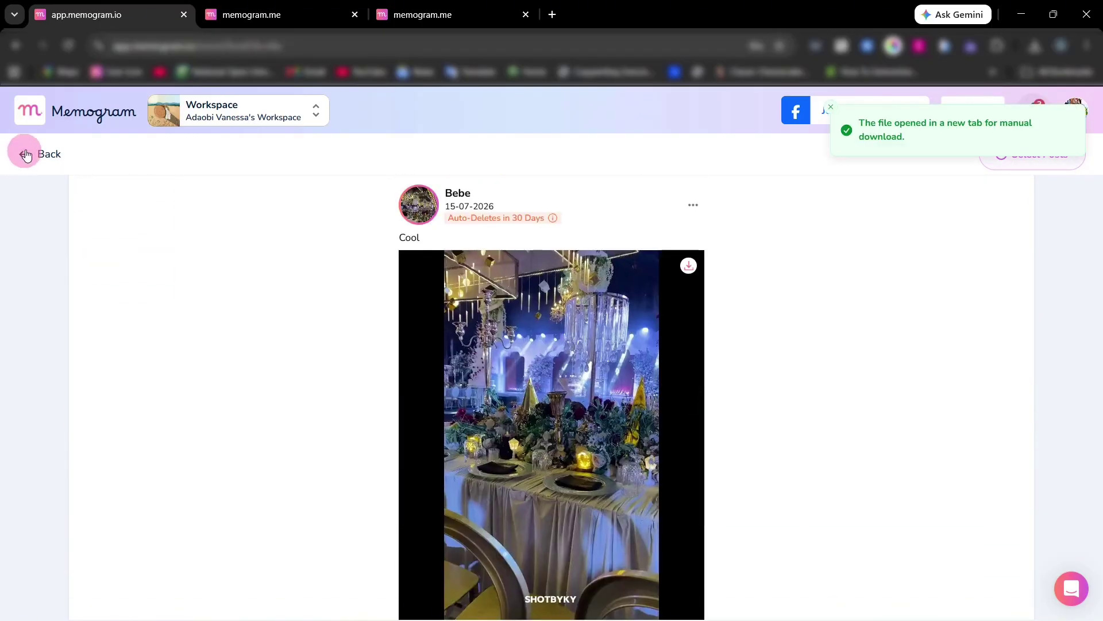
left_click(25, 151)
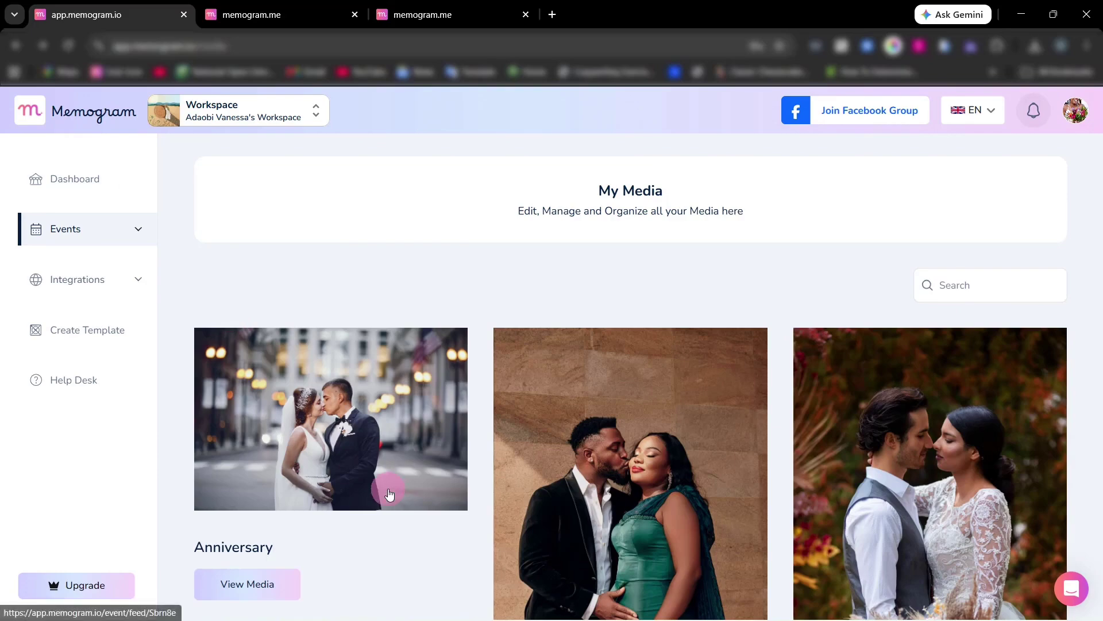
Step: Open the Advanced Storage integrations to view the Google Drive, Dropbox and pCloud connections
scroll(389, 494, "down", 2)
left_click(138, 281)
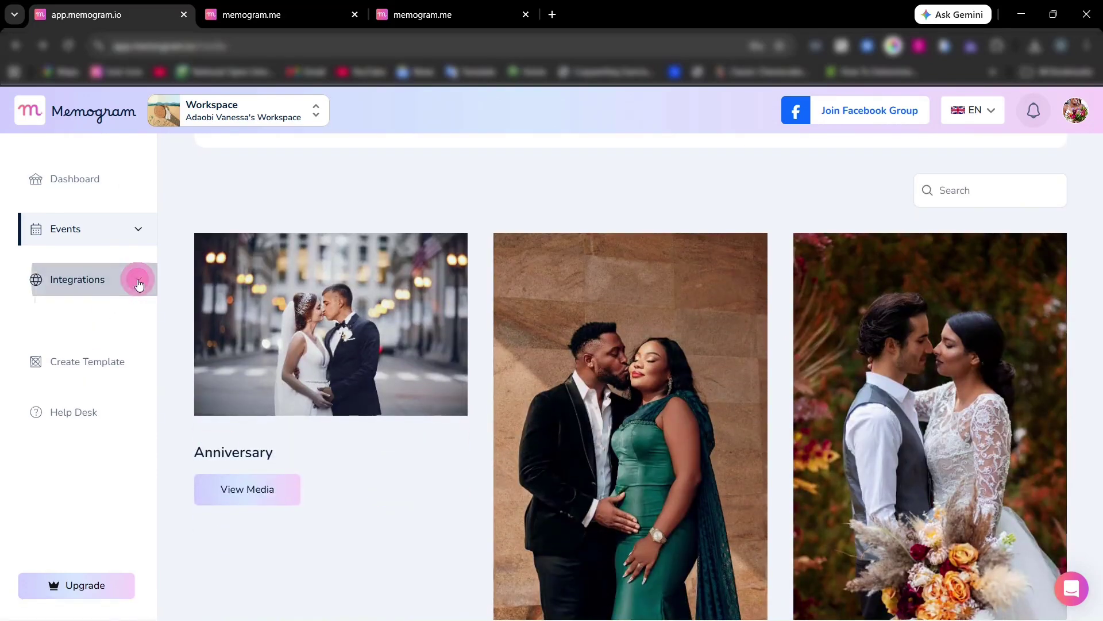
left_click(110, 352)
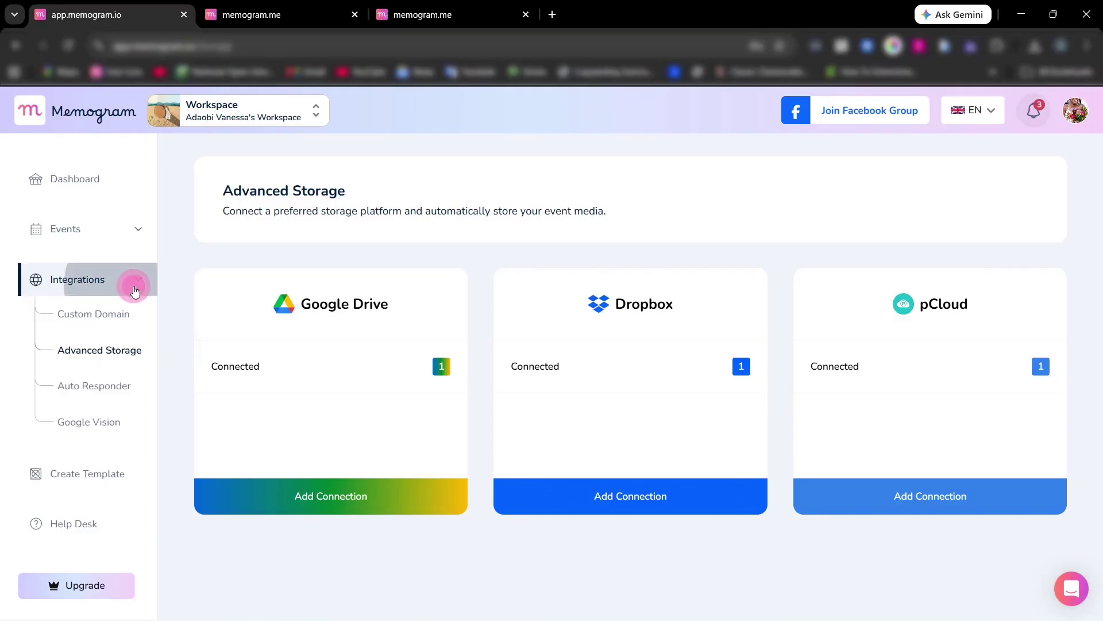
Step: Browse the QR code designs in the Create Template gallery and view the Help Desk support page
left_click(135, 287)
left_click(102, 329)
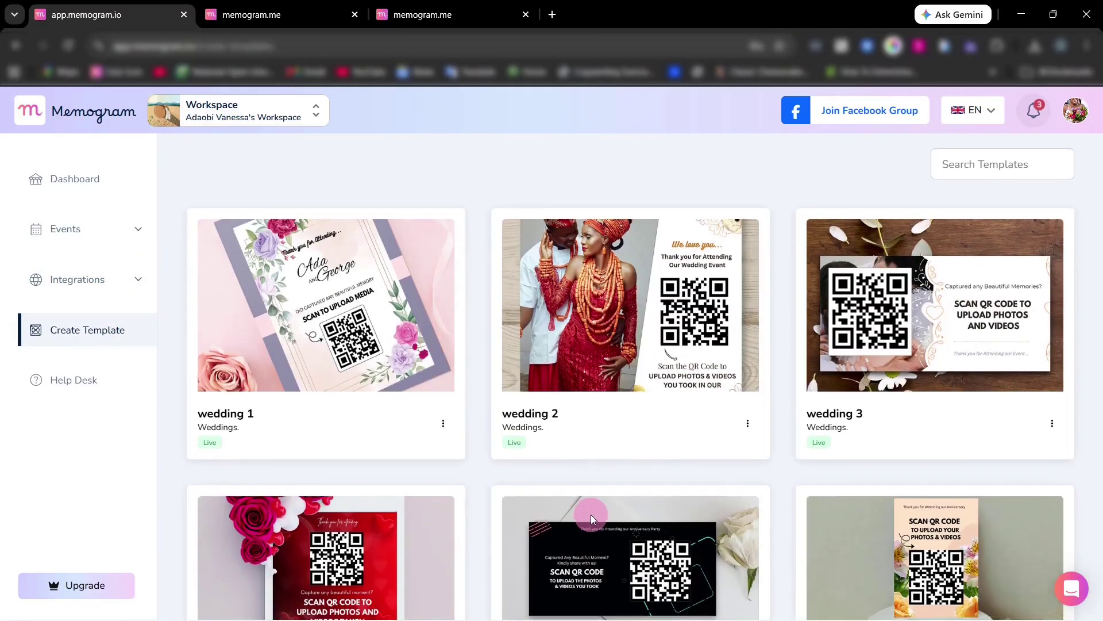
scroll(590, 515, "up", 1)
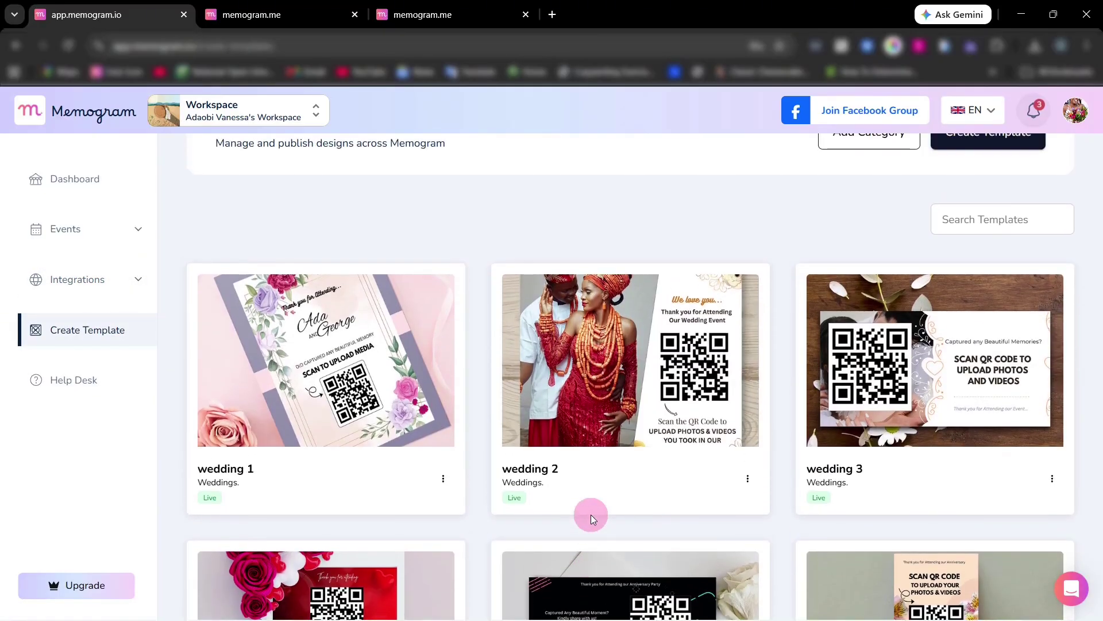
scroll(591, 515, "down", 15)
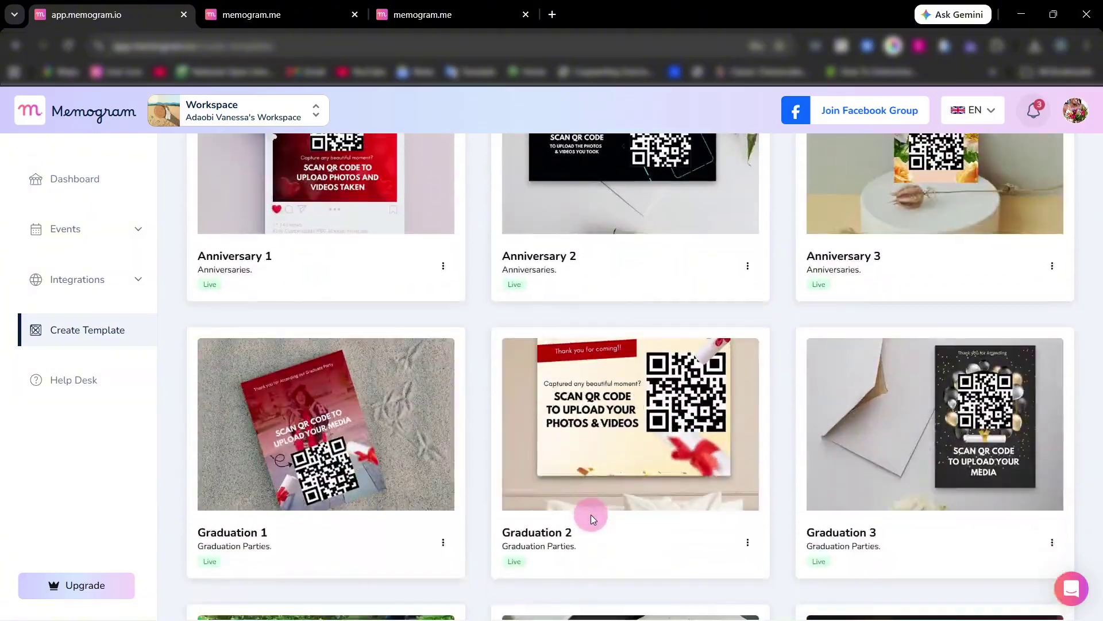
scroll(591, 515, "down", 15)
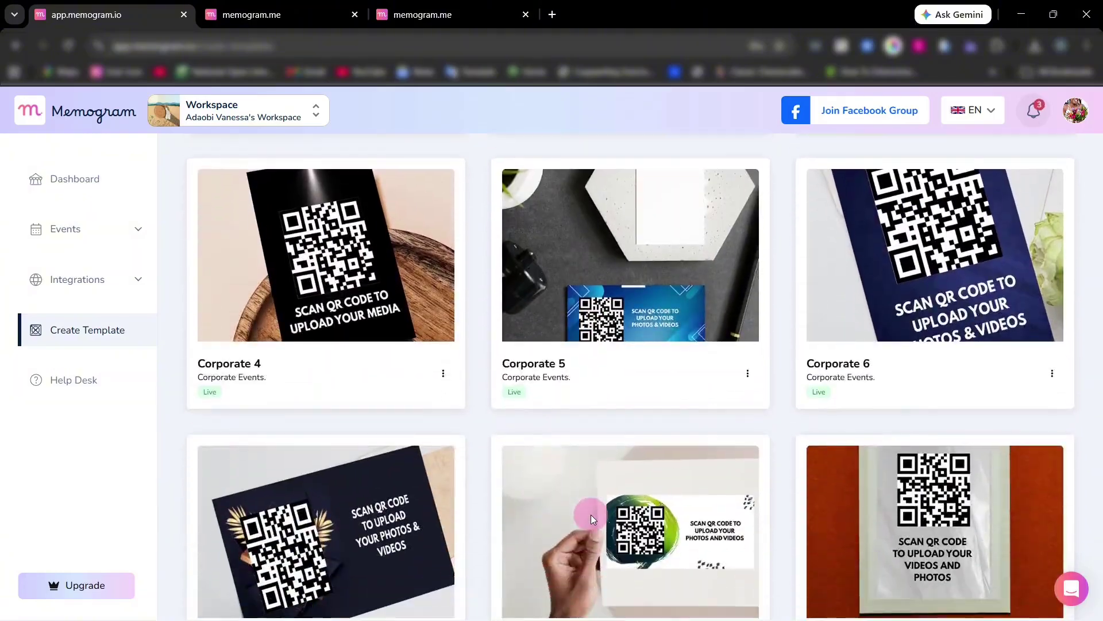
scroll(591, 515, "up", 15)
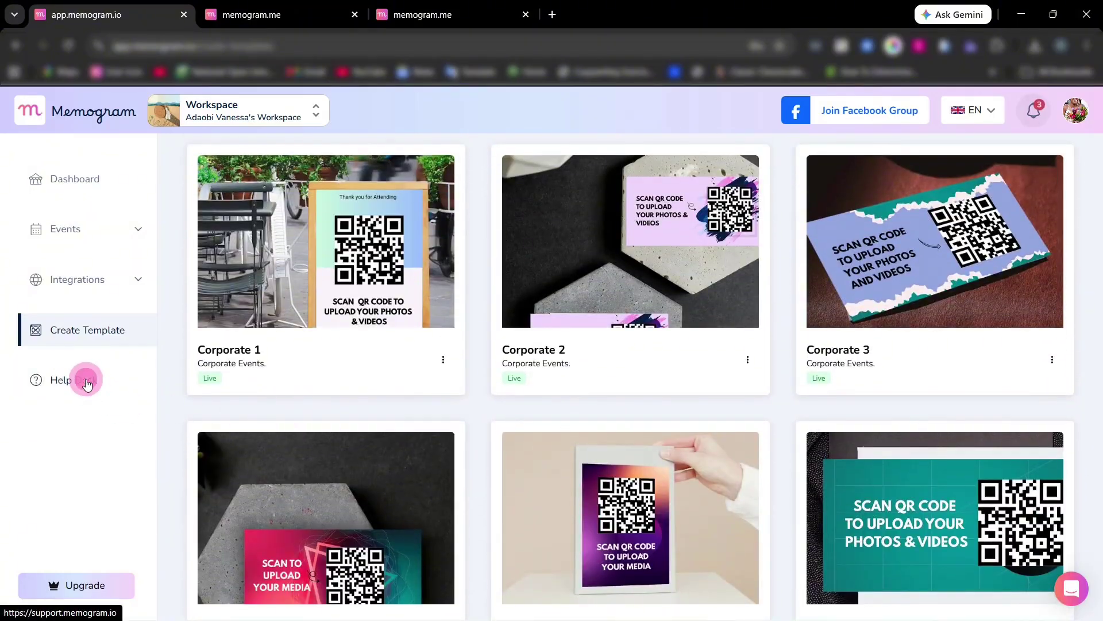
left_click(84, 379)
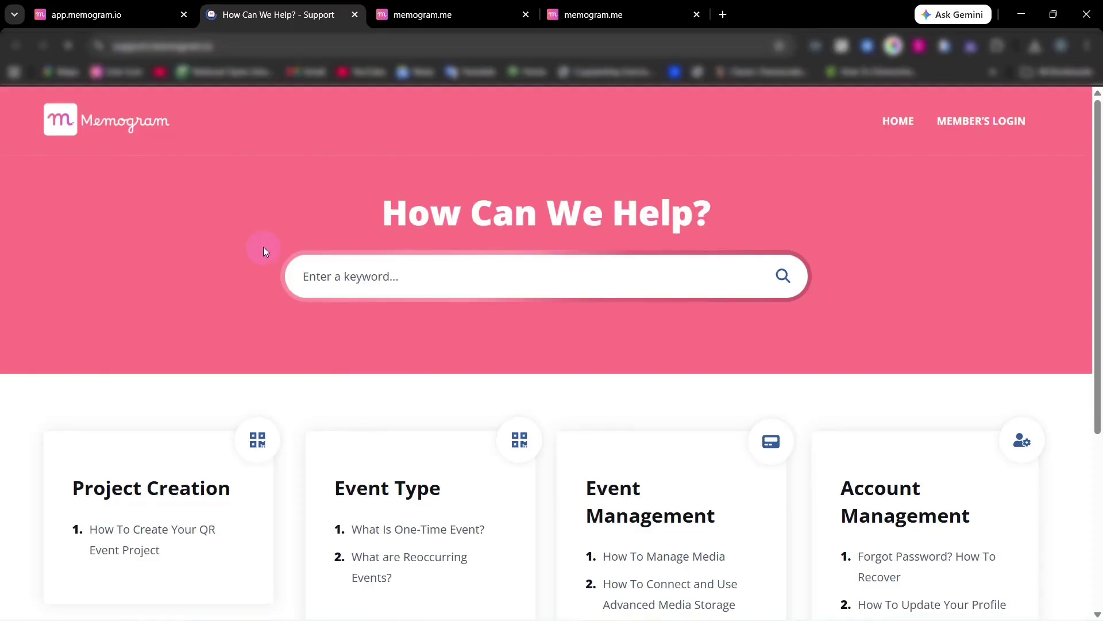
left_click(128, 14)
Step: Open the account's My Profile page and look through its contents
left_click(1075, 117)
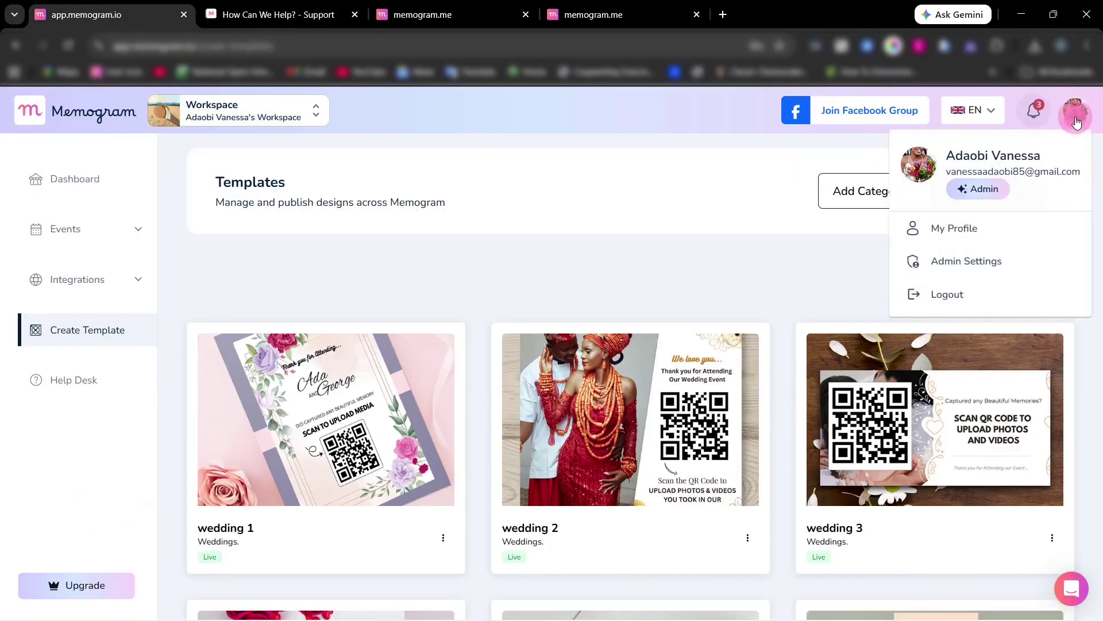
left_click(953, 230)
scroll(405, 505, "down", 1)
scroll(394, 560, "down", 1)
left_click(627, 359)
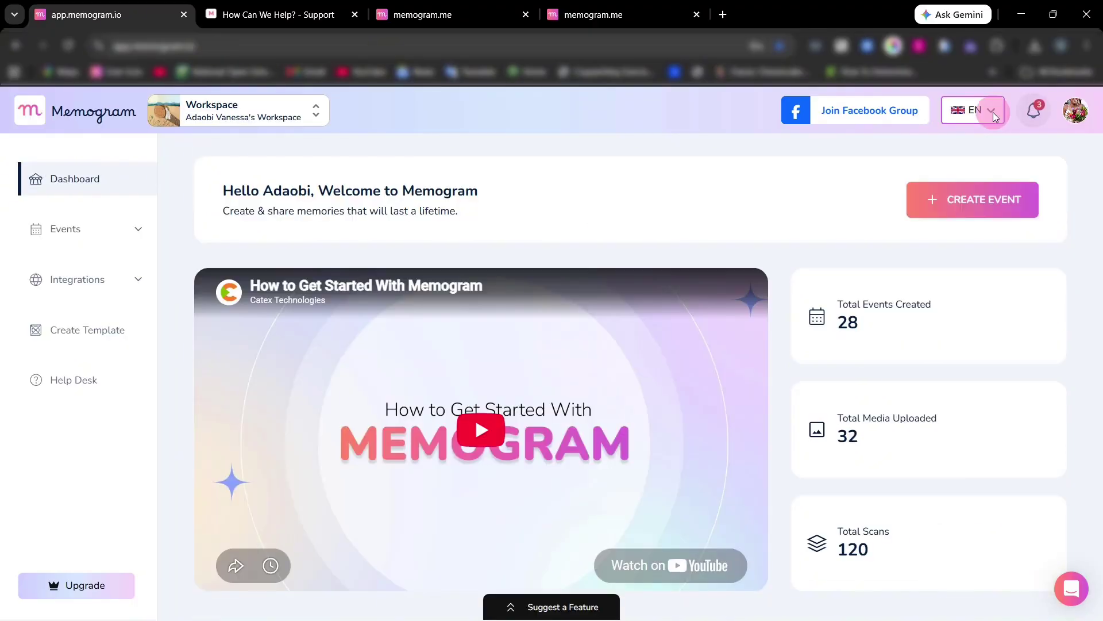
Step: Look through the available interface languages and view the Memogram Facebook group, returning to the dashboard
left_click(977, 110)
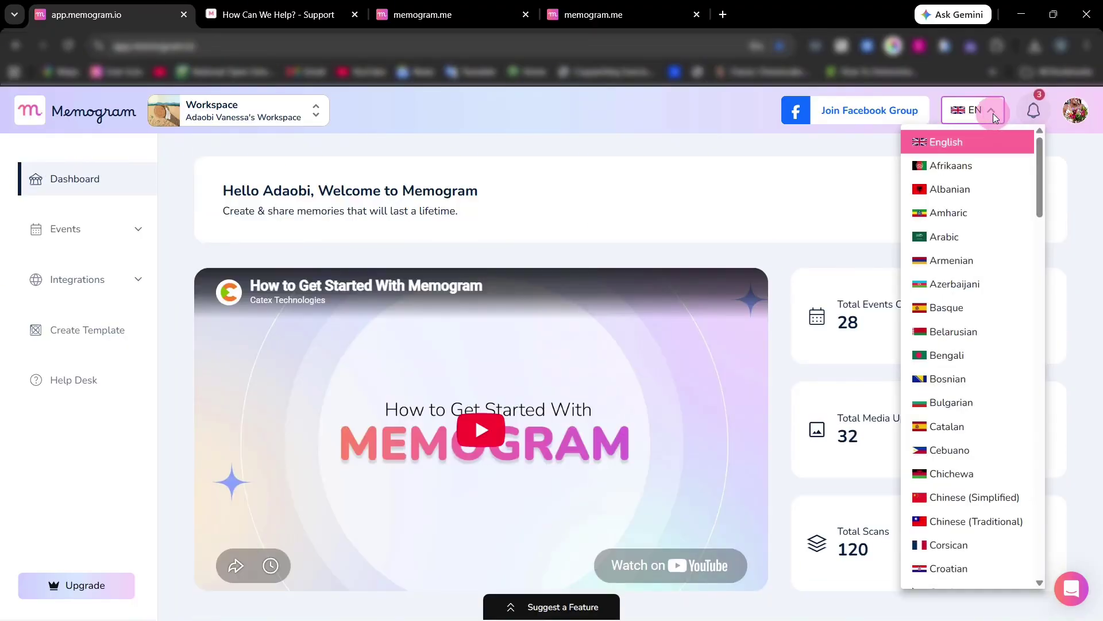
scroll(995, 319, "down", 10)
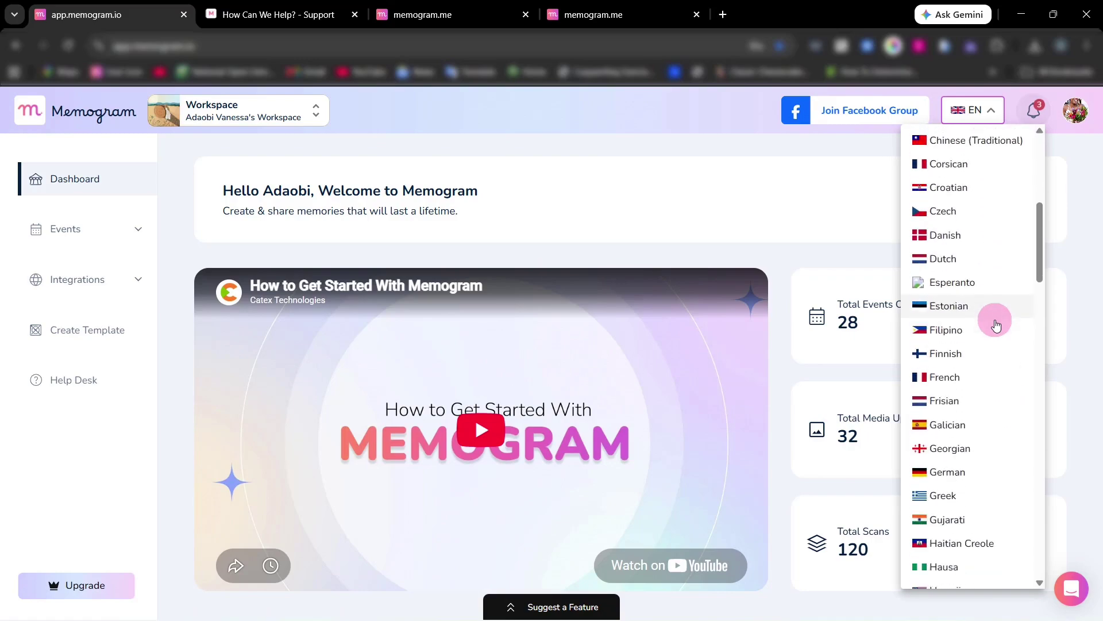
left_click(991, 111)
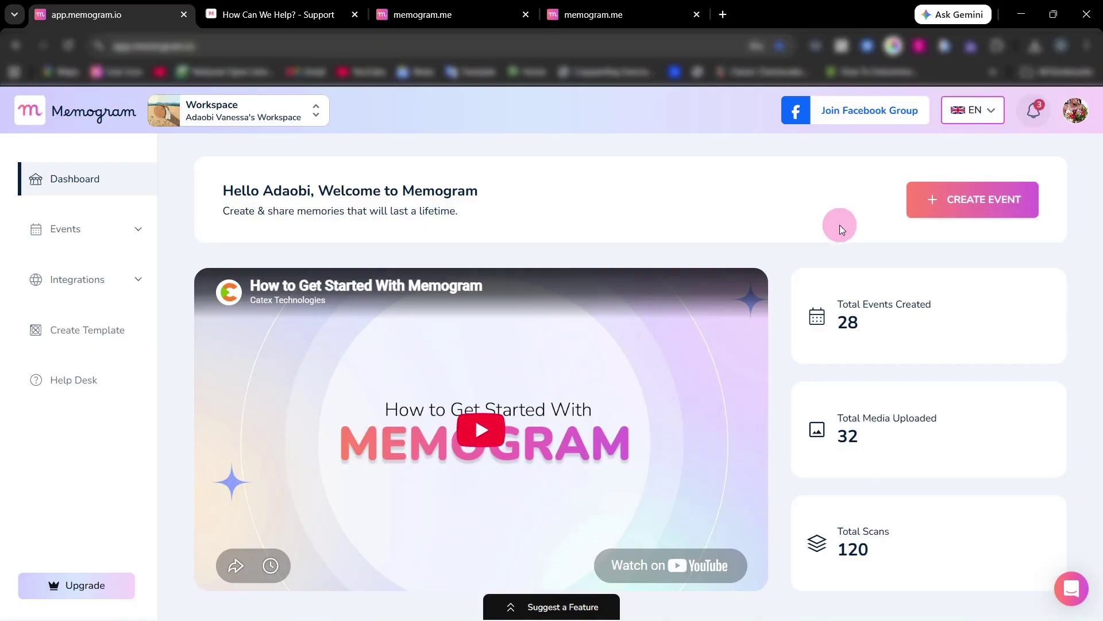
left_click(890, 119)
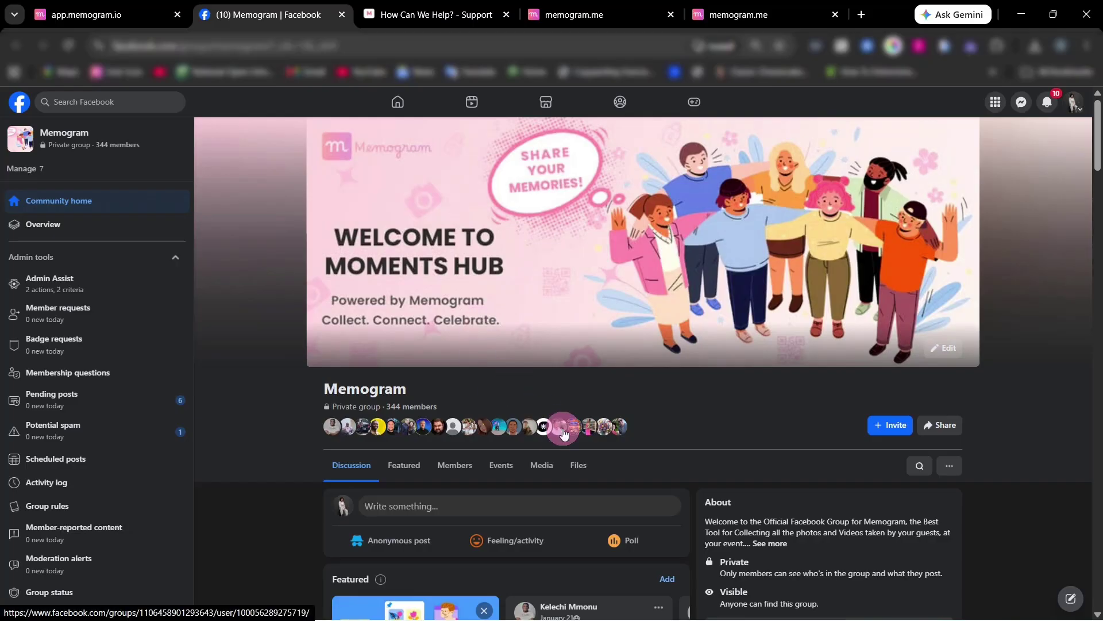
key("ctrl+shift+Tab")
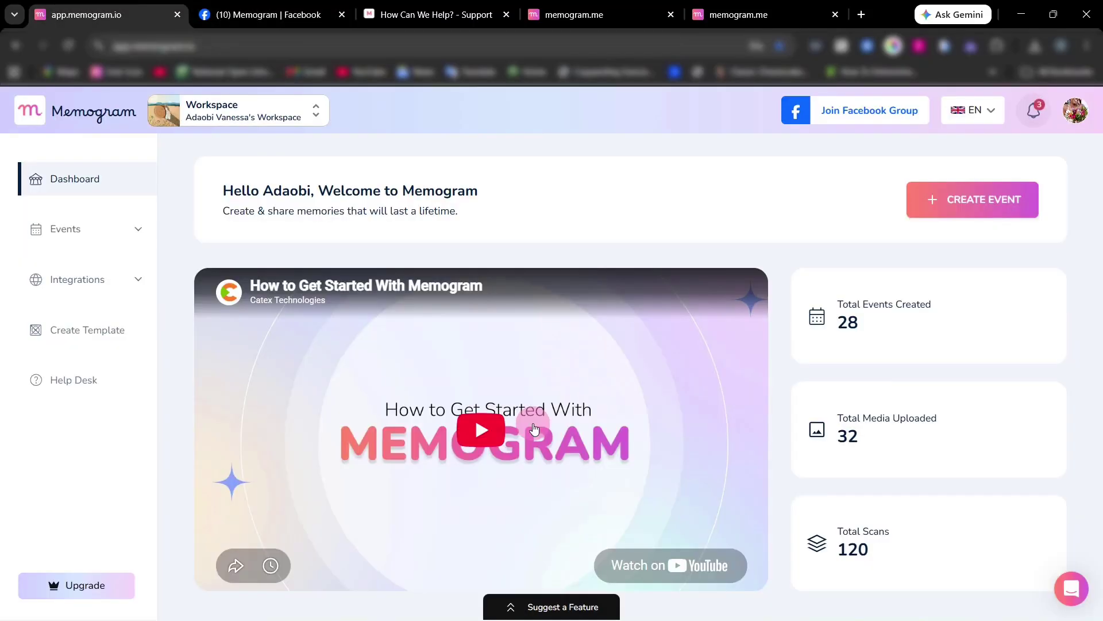
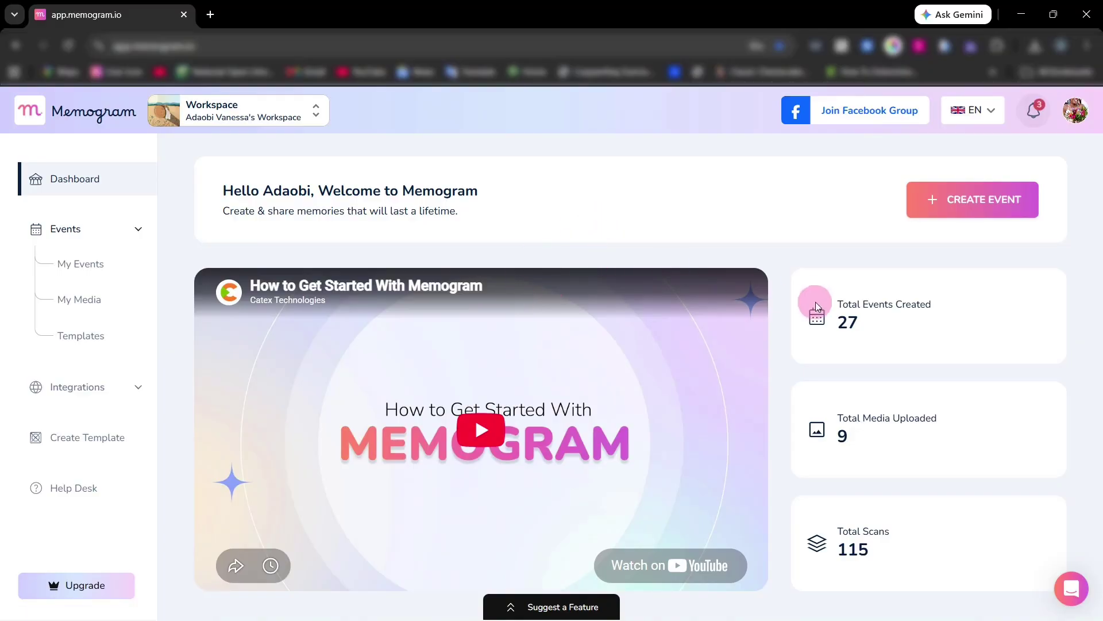
Step: Start a new one-time event titled "Anniversary" in the Wedding Ceremonies category
left_click(959, 201)
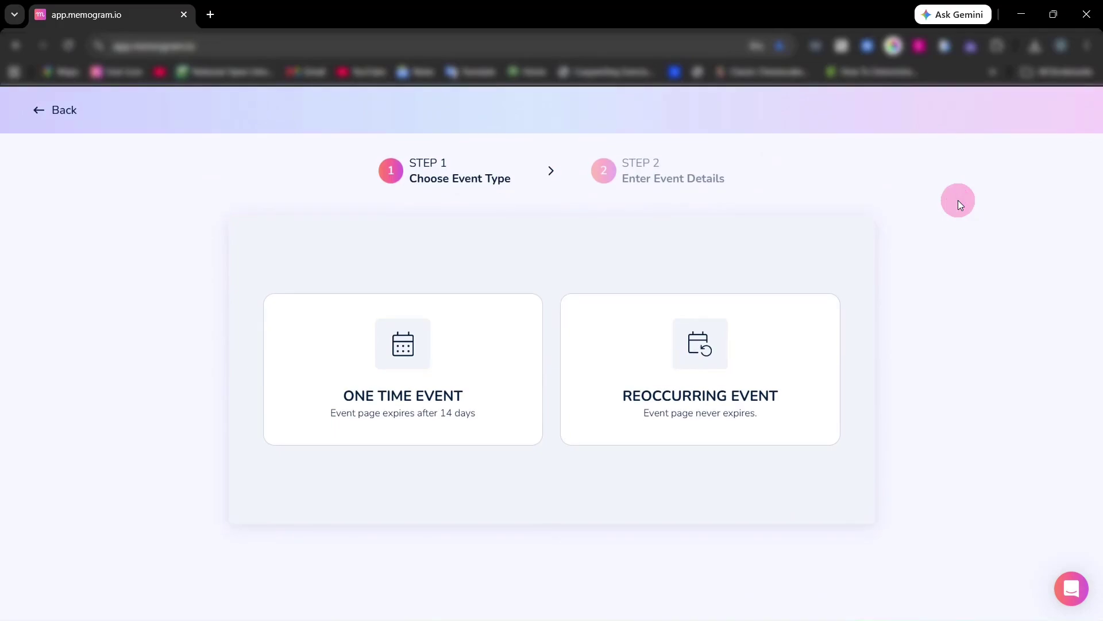
left_click(469, 360)
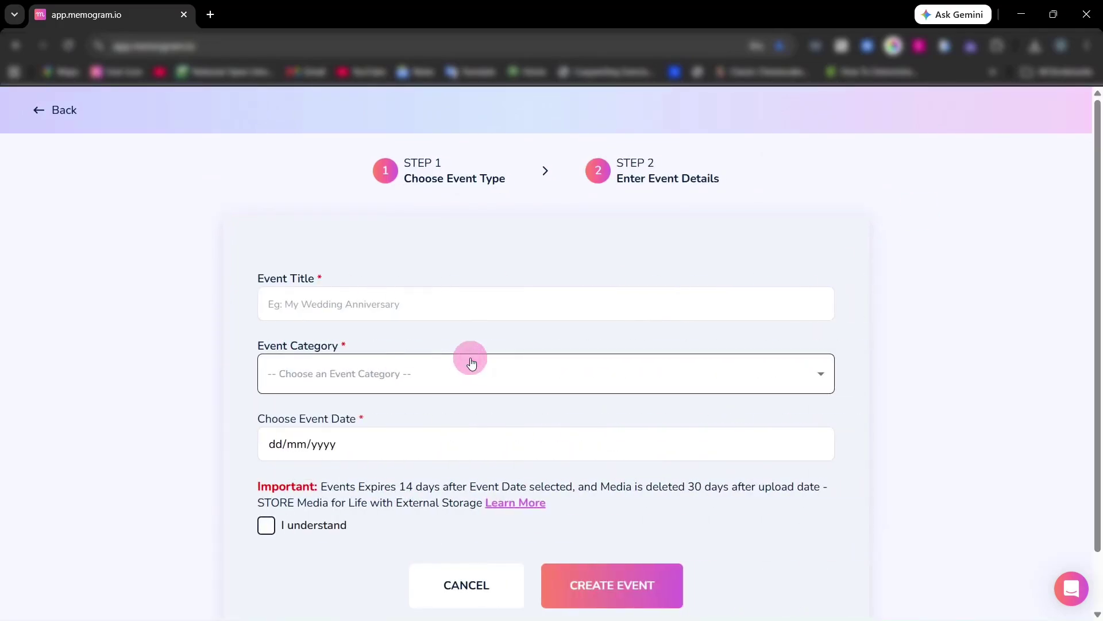
left_click(498, 312)
type("Anniversary")
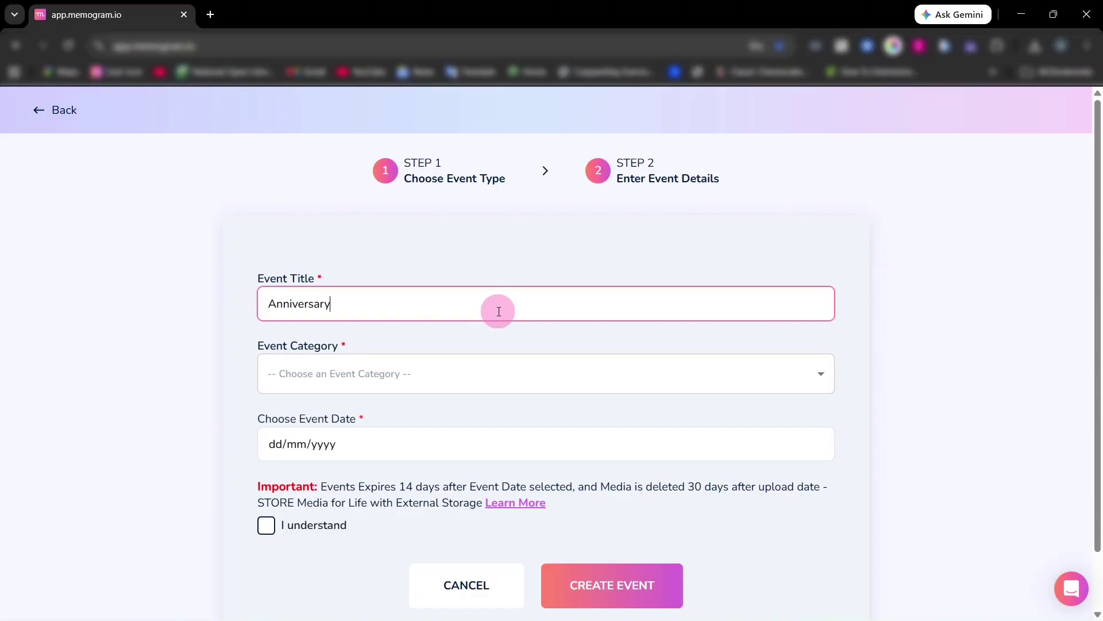
left_click(493, 367)
scroll(341, 561, "down", 2)
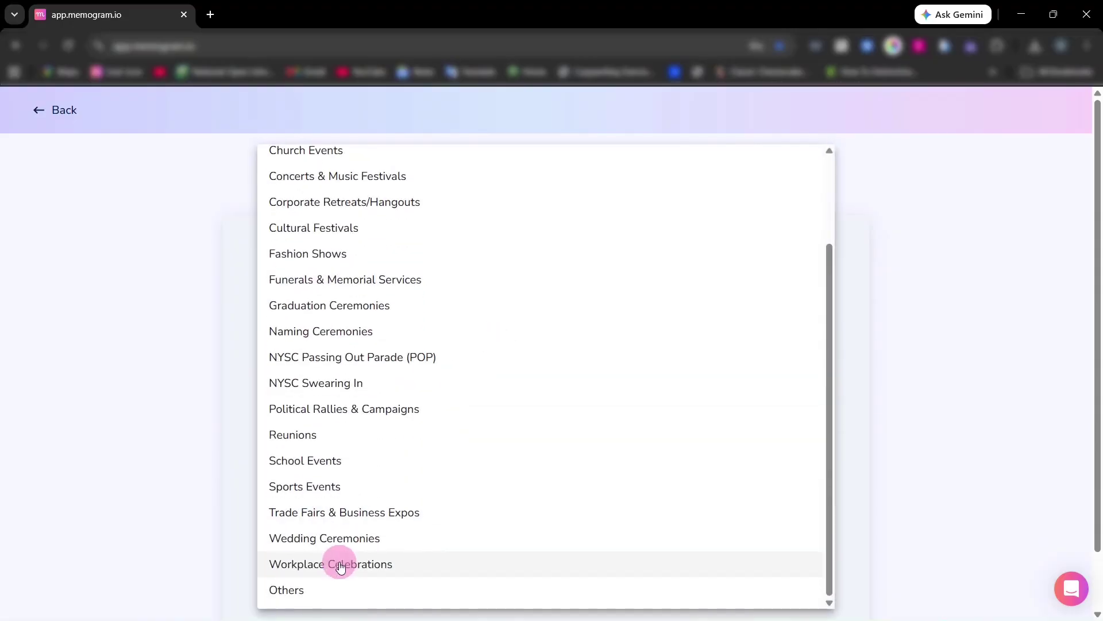
left_click(345, 538)
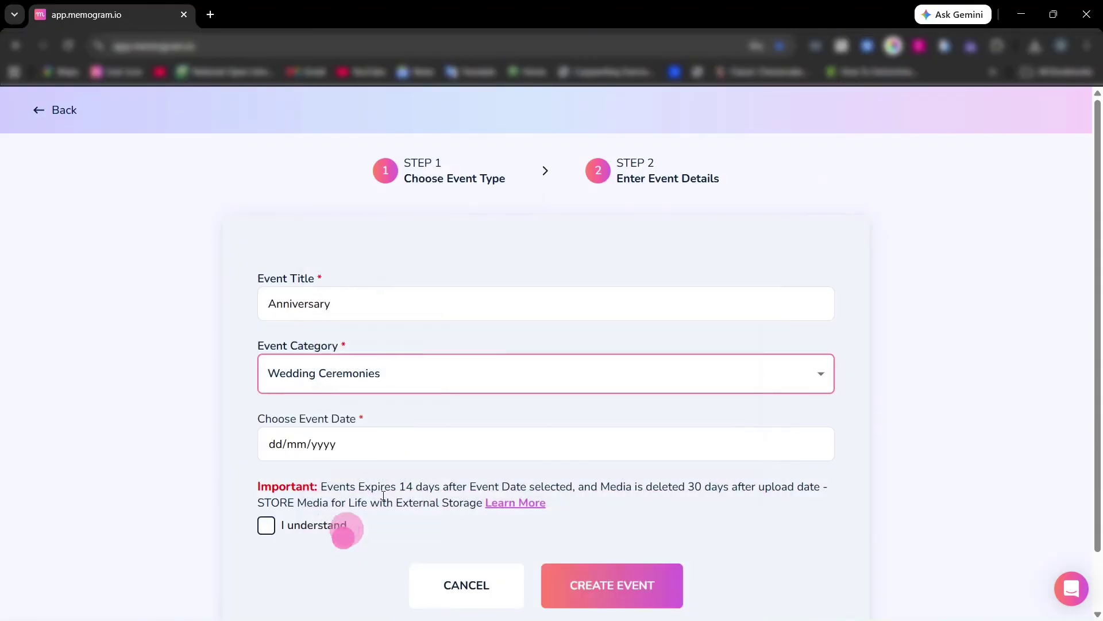
Step: Set the event date to 9 August 2026, accept the expiry notice and create the event
left_click(809, 450)
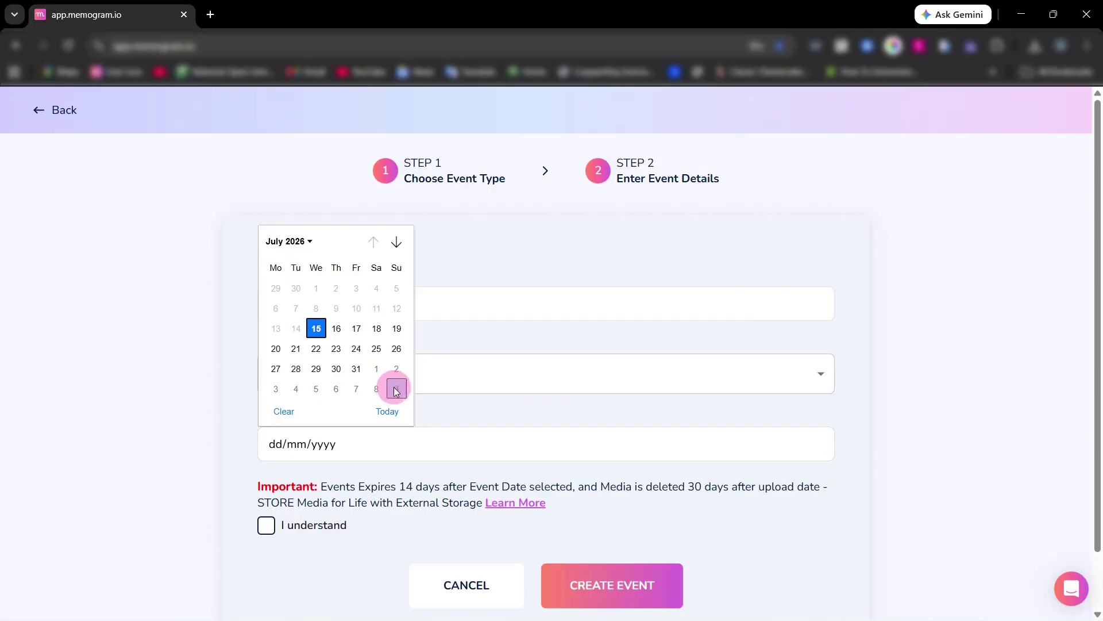
left_click(395, 387)
left_click(265, 524)
left_click(604, 584)
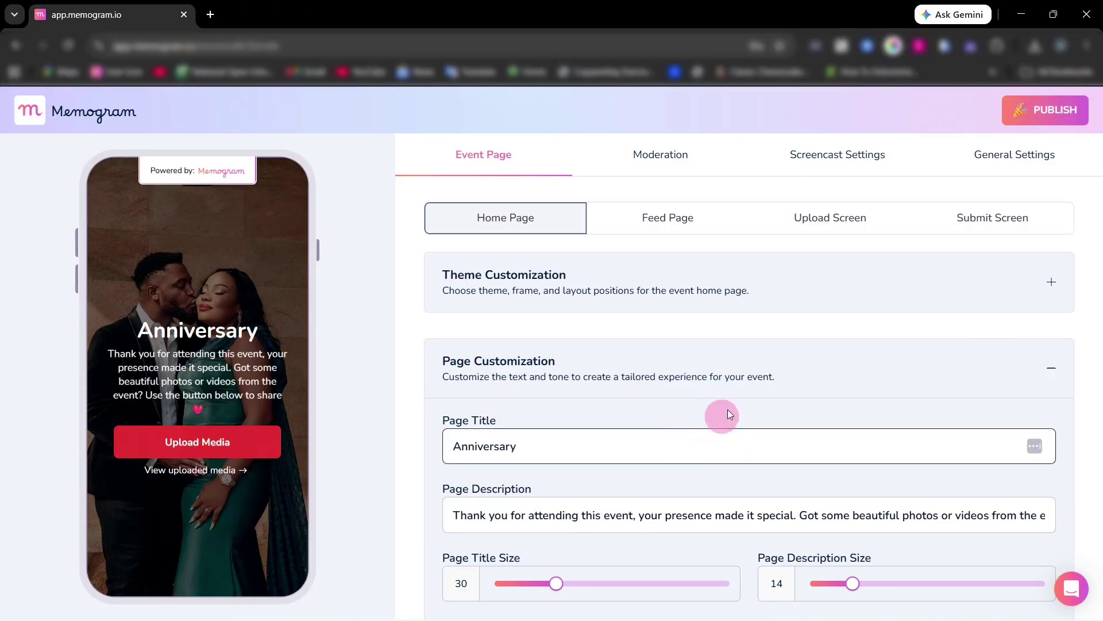
Step: View the available themes for the event home page and close the theme selection without changing it
left_click(1051, 281)
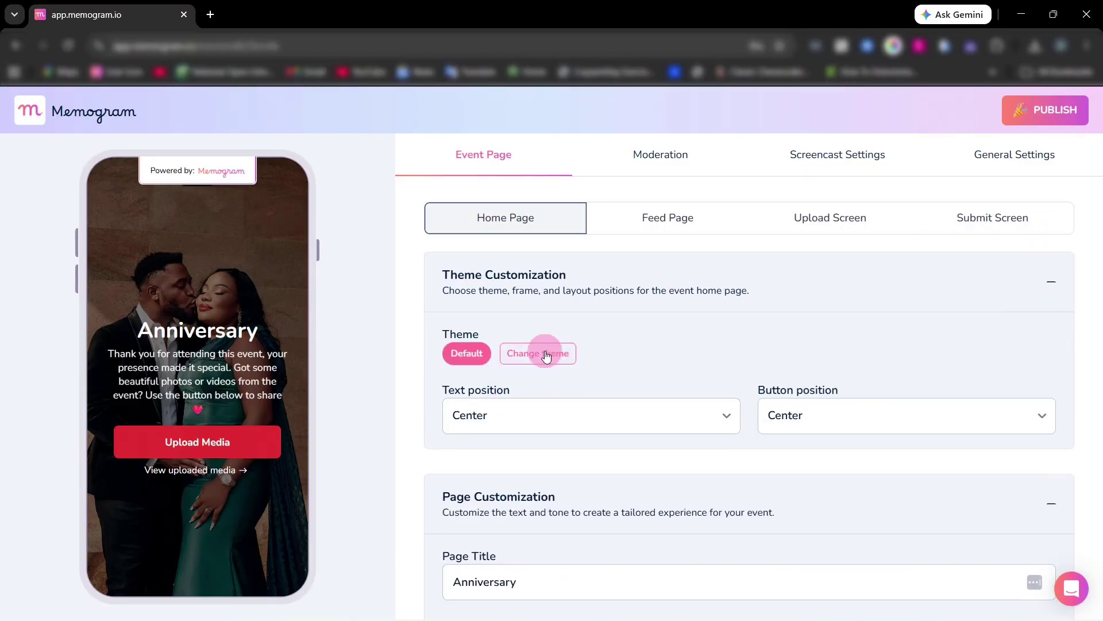
left_click(546, 356)
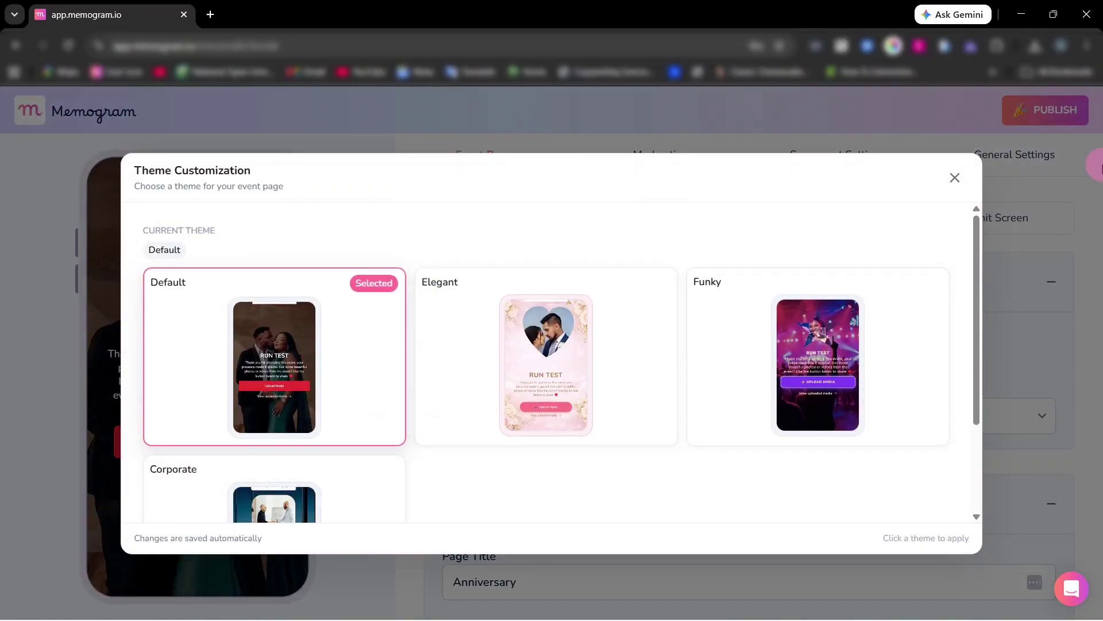
left_click(955, 178)
Step: Set the home page's button background color to the golden yellow #e1ba2d
scroll(546, 320, "down", 5)
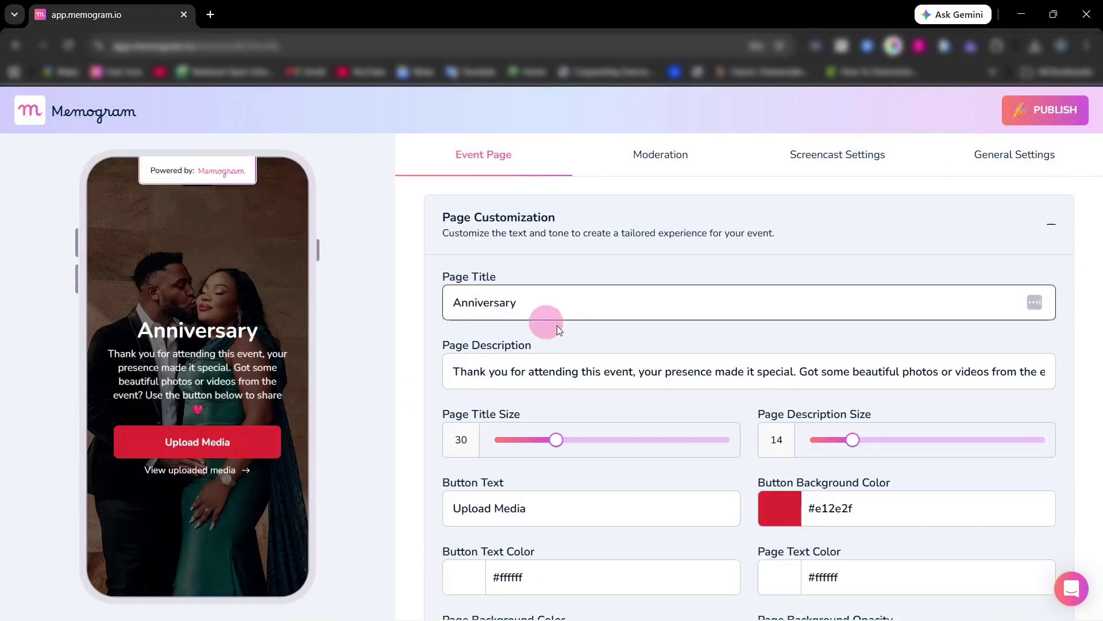
left_click(772, 516)
left_click(905, 425)
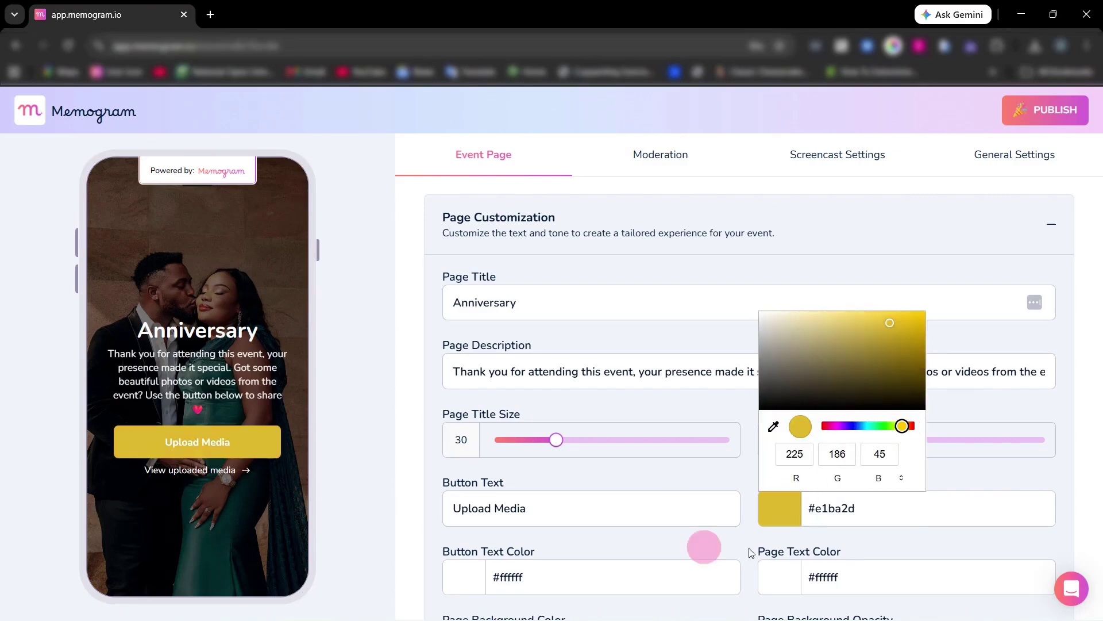
left_click(703, 547)
Step: Upload the image file "small" as the home page's background image
scroll(931, 485, "down", 5)
scroll(931, 485, "down", 3)
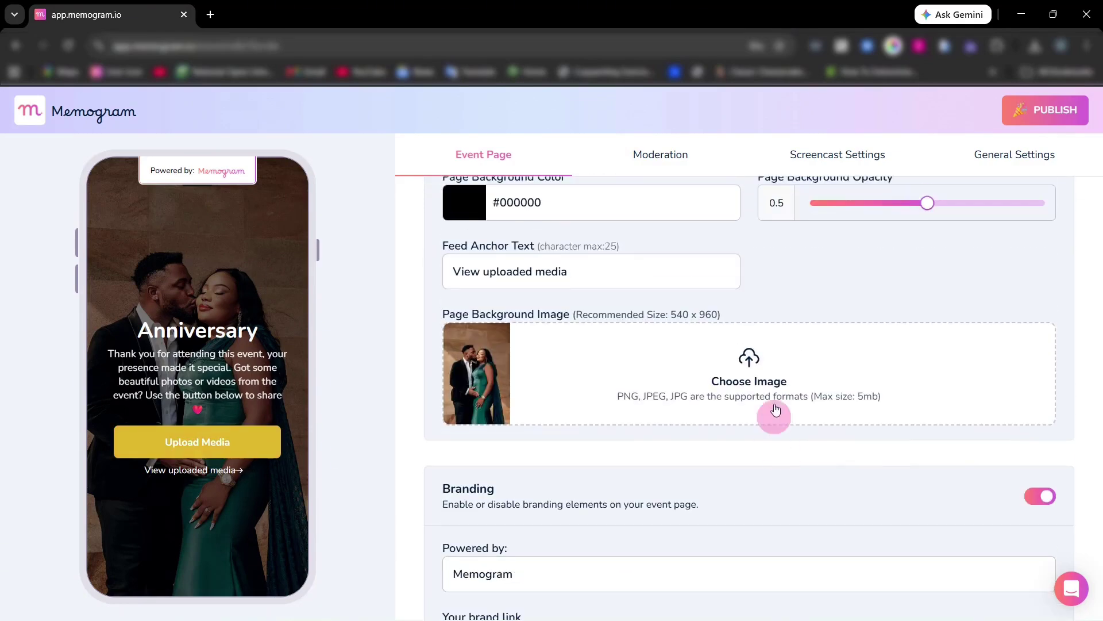
left_click(753, 360)
left_click(154, 151)
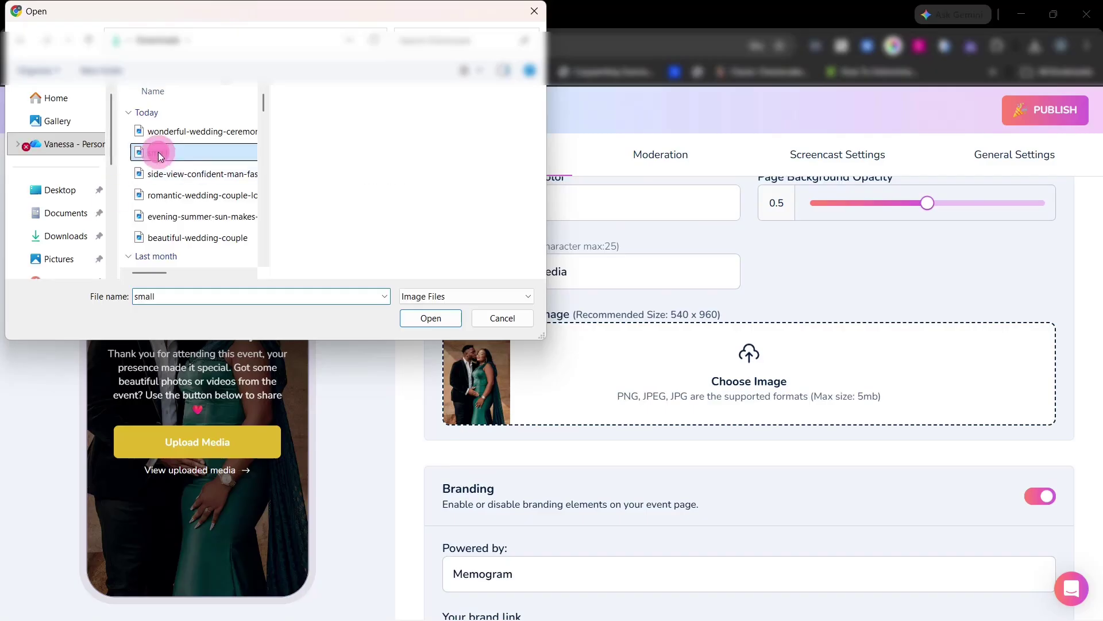
left_click(431, 318)
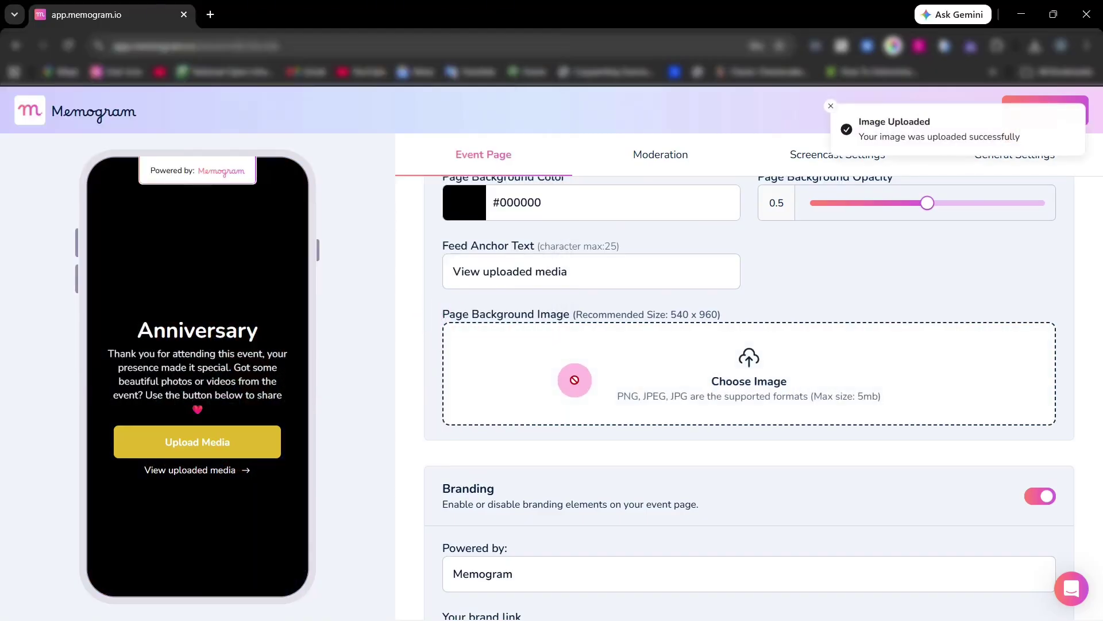
Step: Set the home page's background color to a near-black shade and raise the page background opacity slightly
scroll(481, 339, "up", 1)
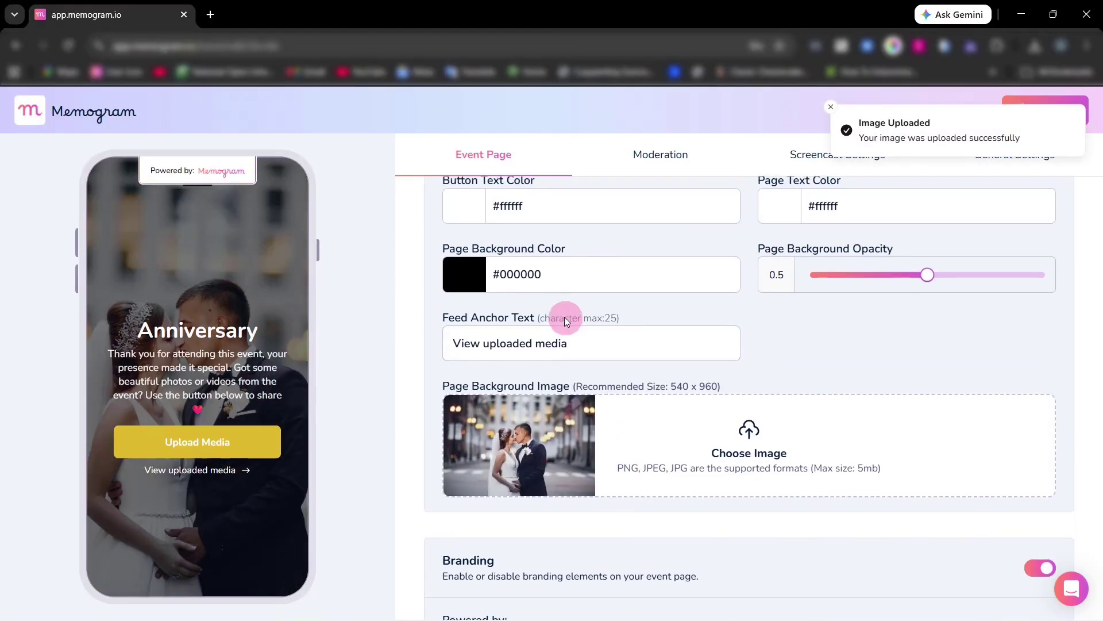
left_click(463, 273)
left_click(598, 338)
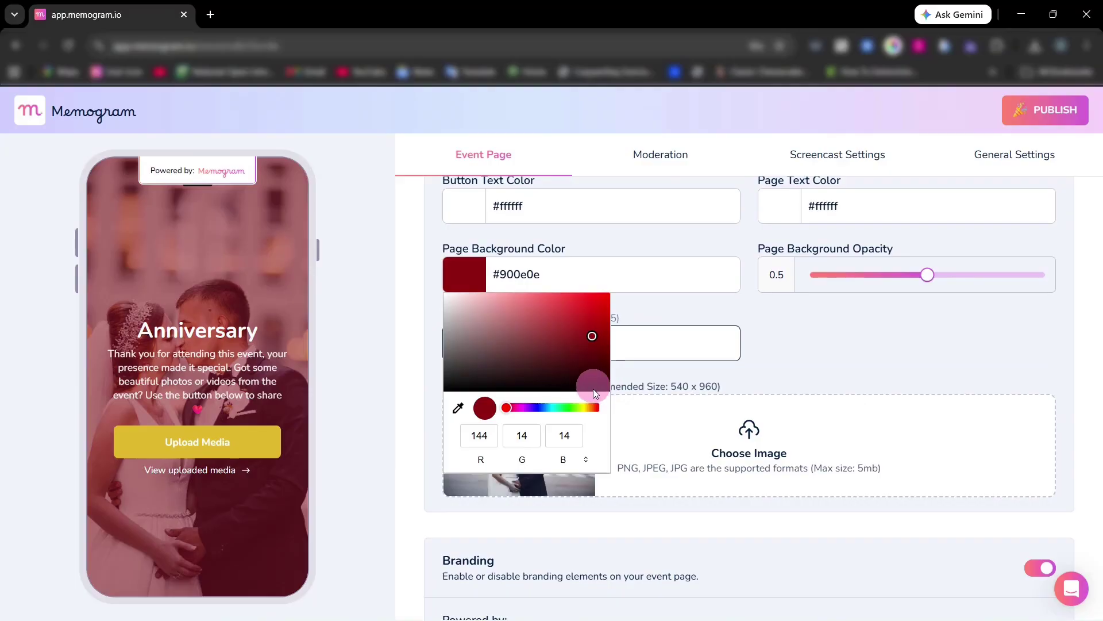
left_click(595, 385)
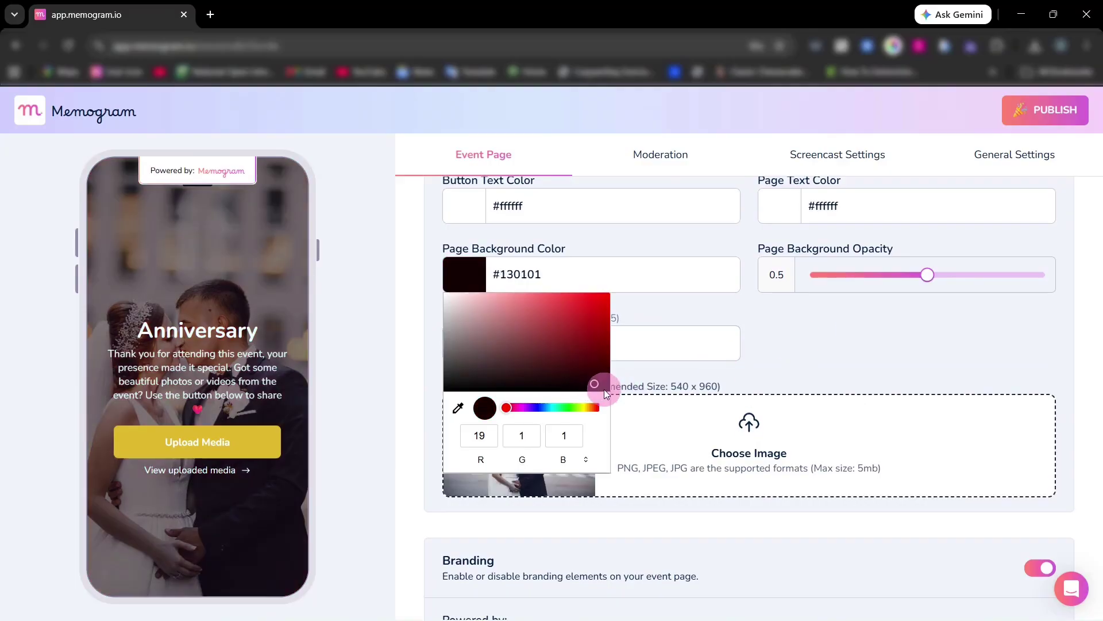
left_click(605, 389)
left_click(838, 330)
left_click_drag(922, 276, 947, 286)
Step: Change the feed title on the Feed Page to "Golden Anniversary"
scroll(922, 370, "down", 3)
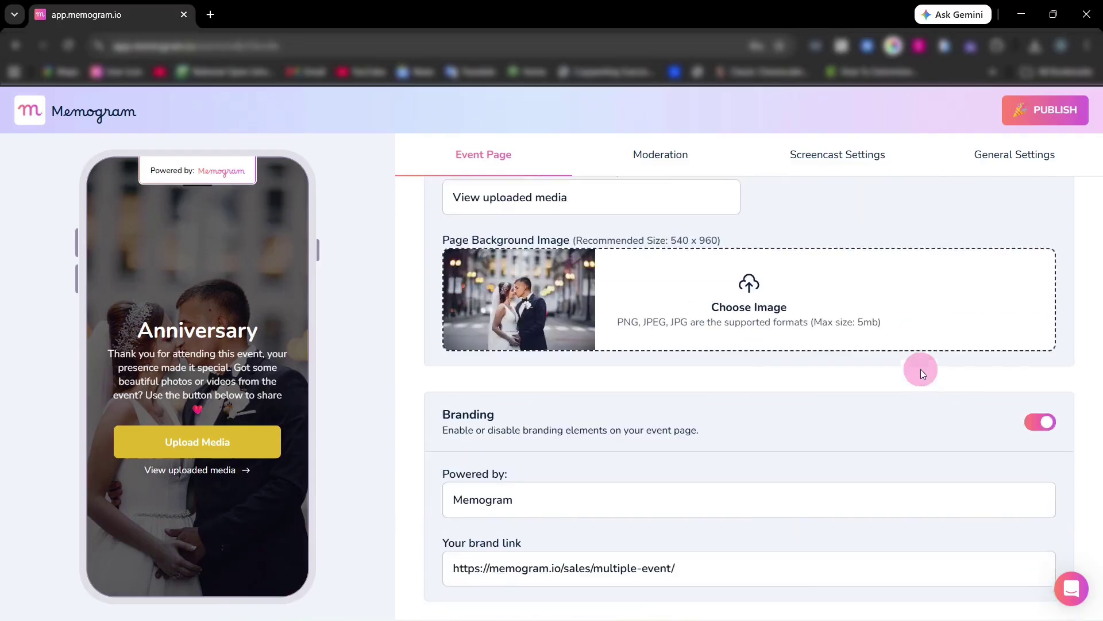
scroll(793, 247, "up", 15)
left_click(661, 216)
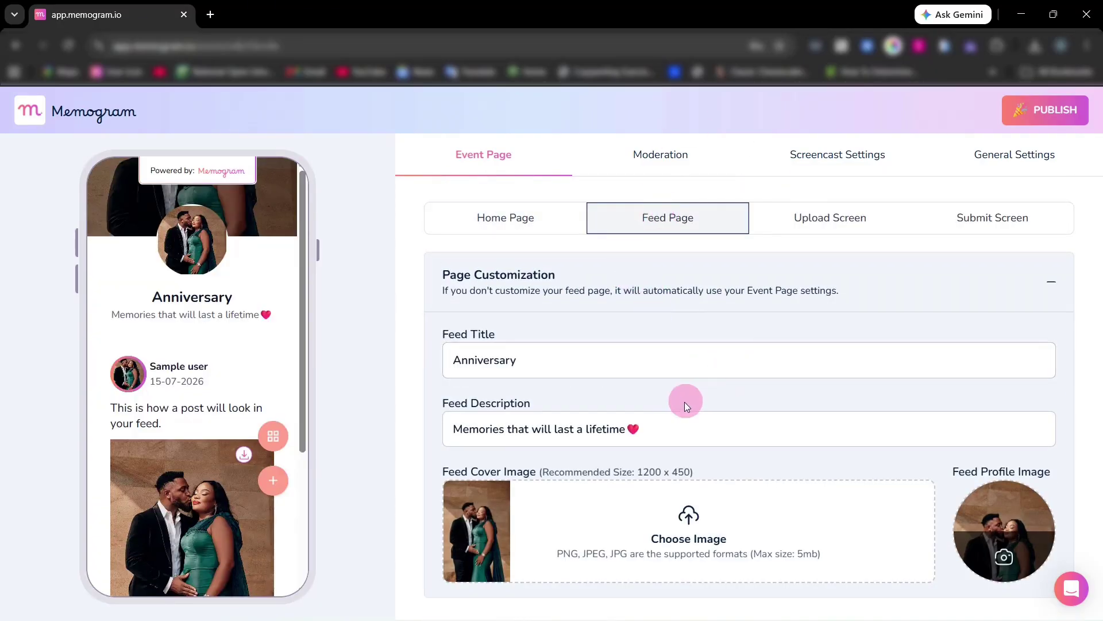
left_click(560, 371)
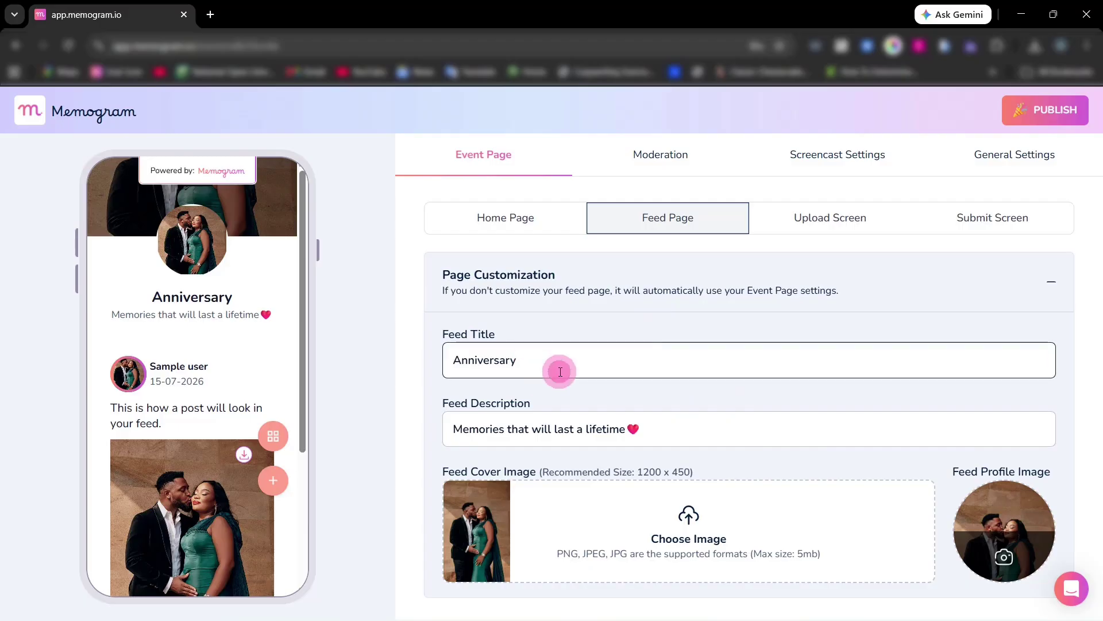
left_click(463, 356)
type("Golden")
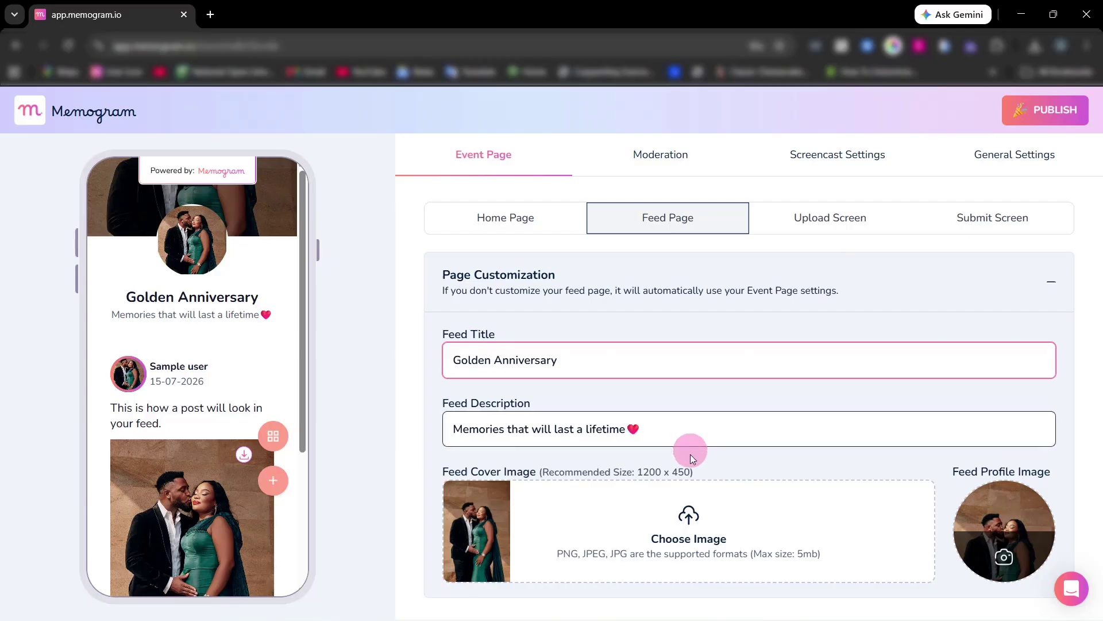
Step: Upload the image file "small" as the feed cover image
left_click(697, 535)
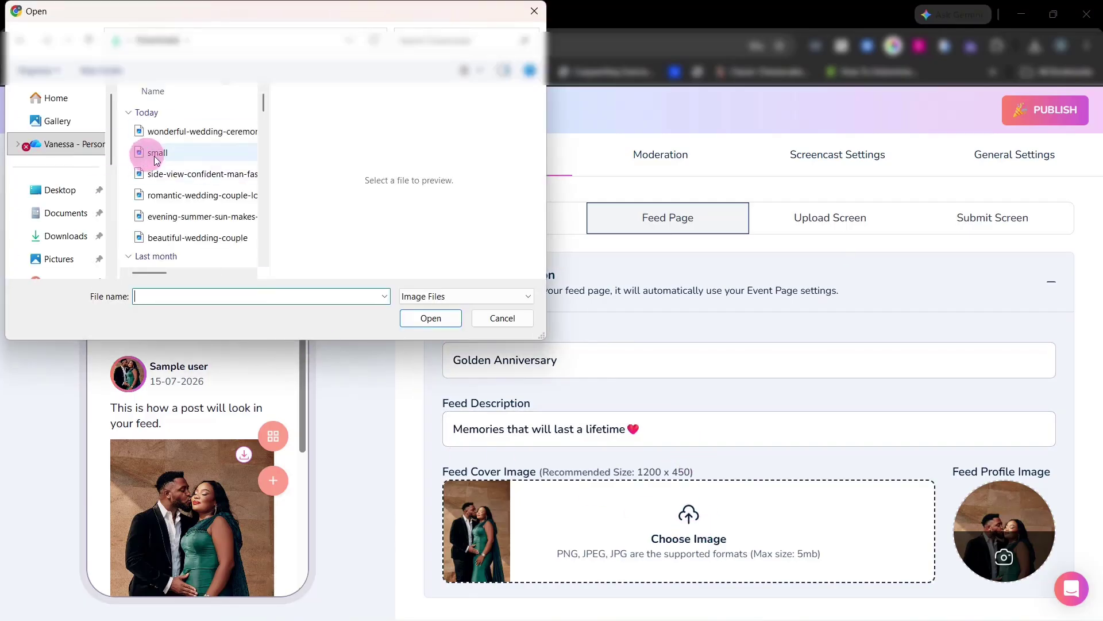
left_click(154, 153)
left_click(411, 314)
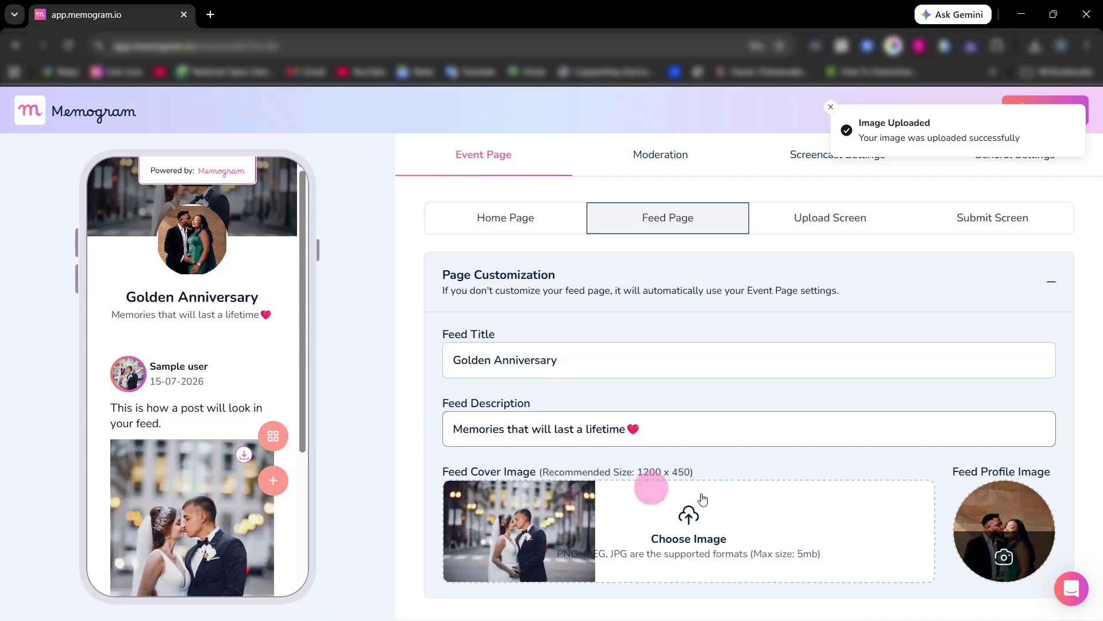
Step: Upload the image file "small" as the feed profile image and check the rest of the Feed Page settings
left_click(1015, 572)
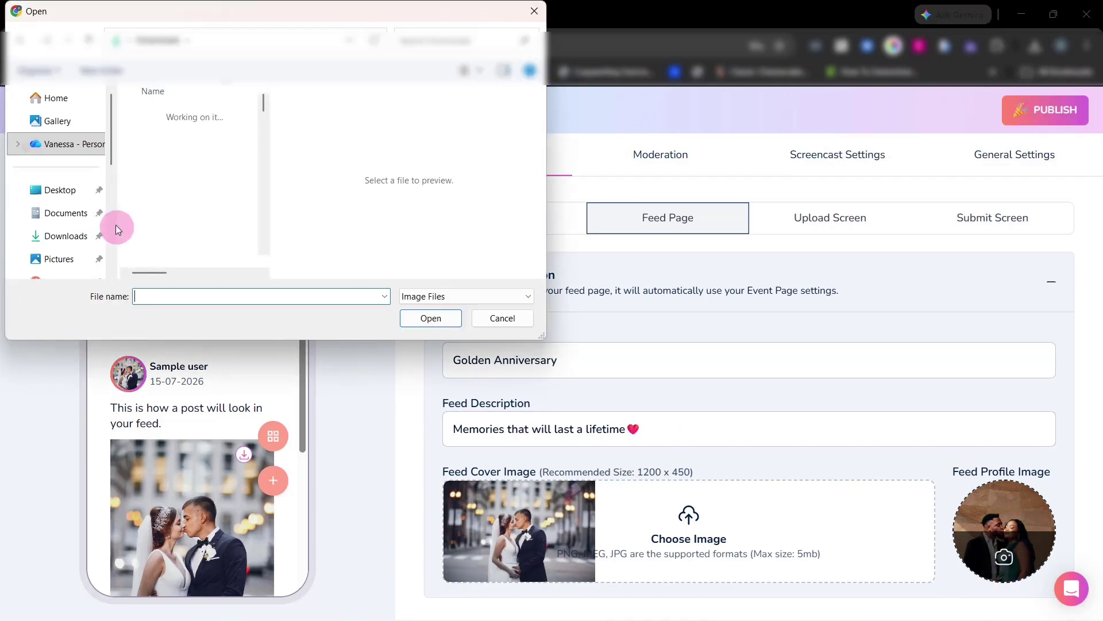
left_click(162, 151)
left_click(428, 320)
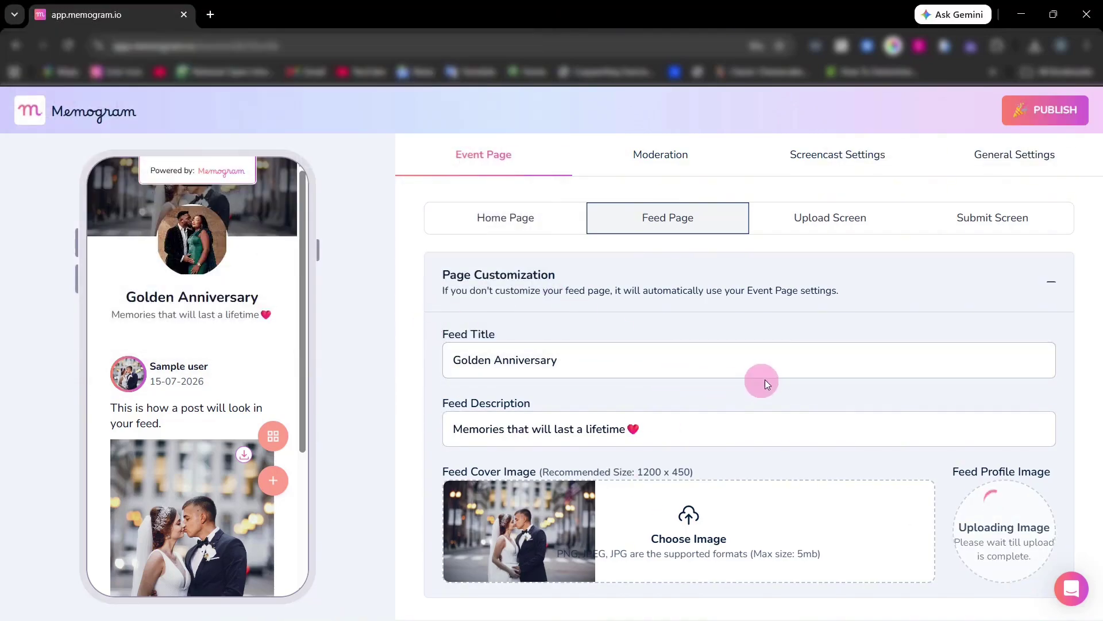
scroll(726, 479, "down", 2)
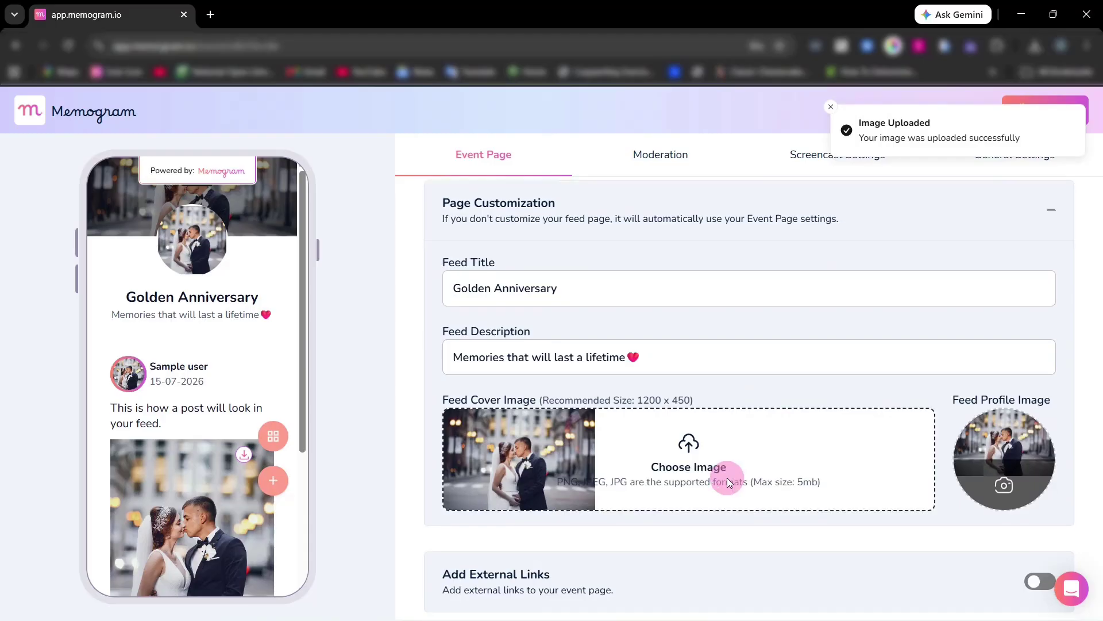
scroll(728, 481, "up", 2)
scroll(734, 468, "down", 2)
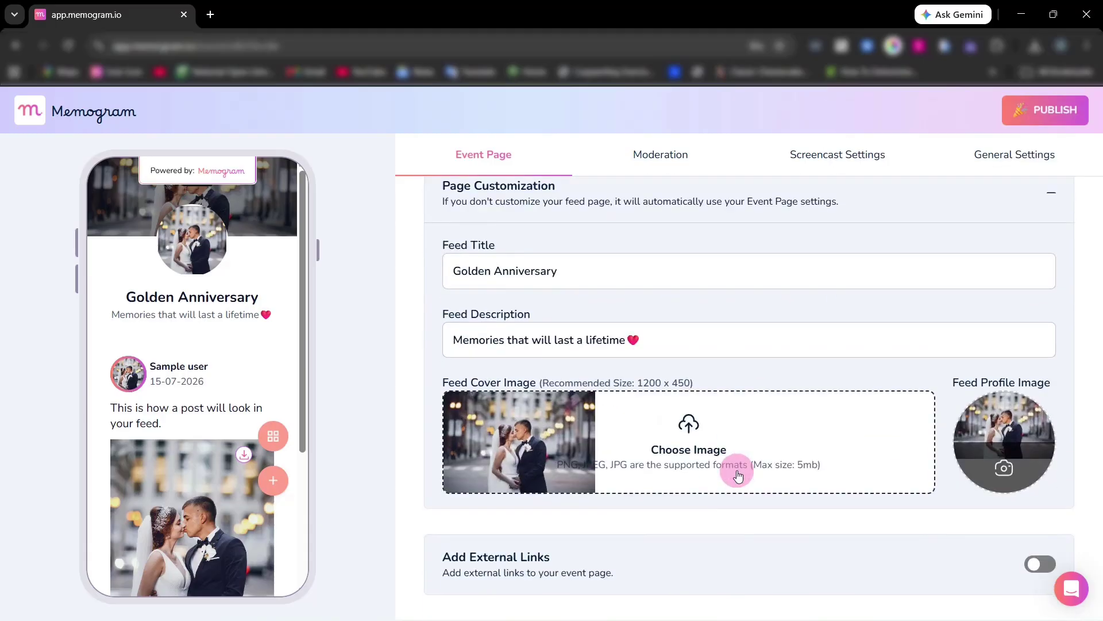
scroll(735, 469, "up", 2)
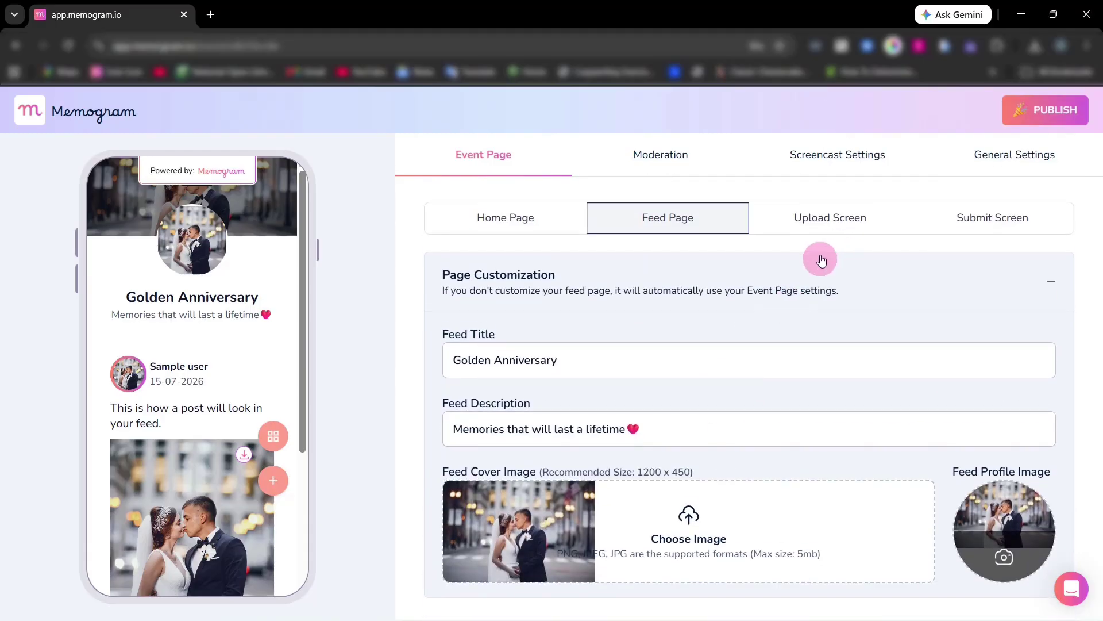
Step: Try changing the image count in the Upload Screen's Image Sub Text to 10 and set it back to 15
left_click(838, 223)
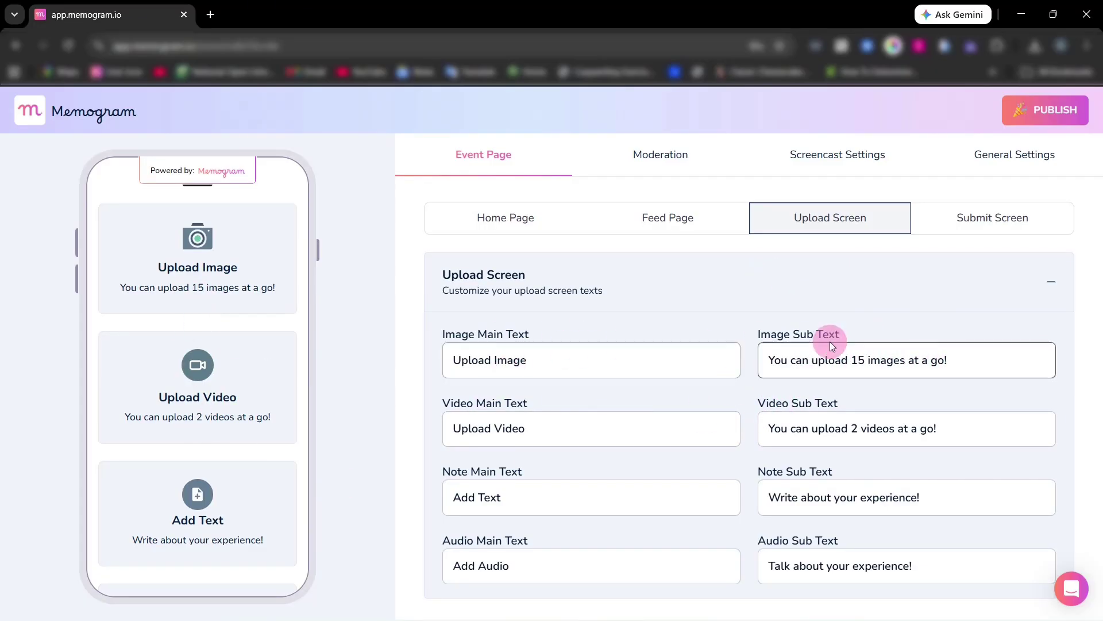
left_click(864, 362)
key("BackSpace")
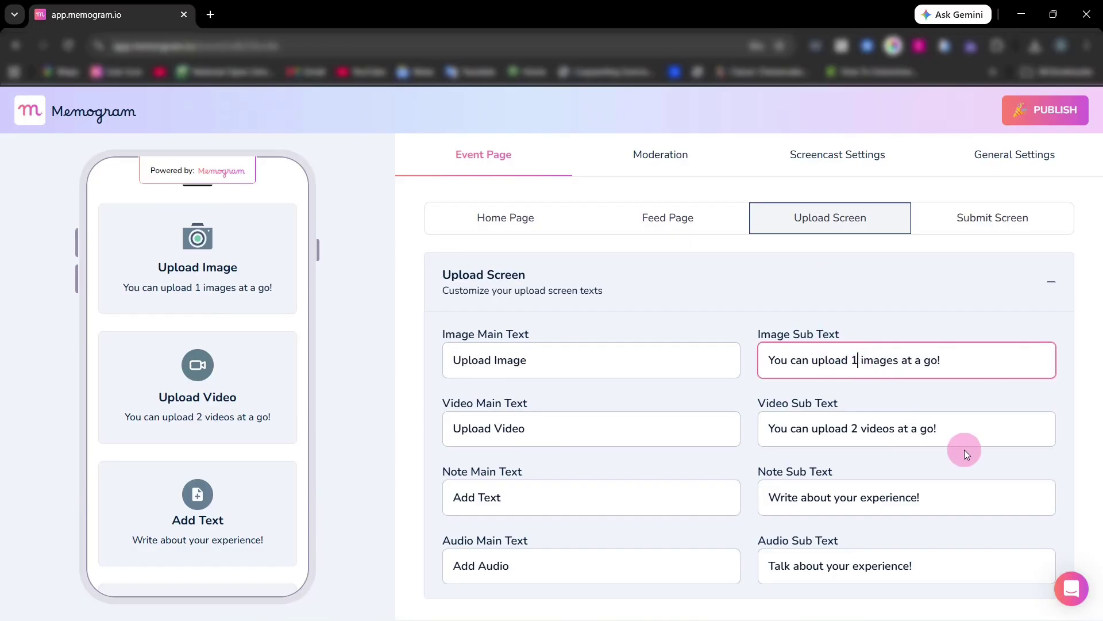
type("0")
key("BackSpace")
type("5")
key("BackSpace")
type("0")
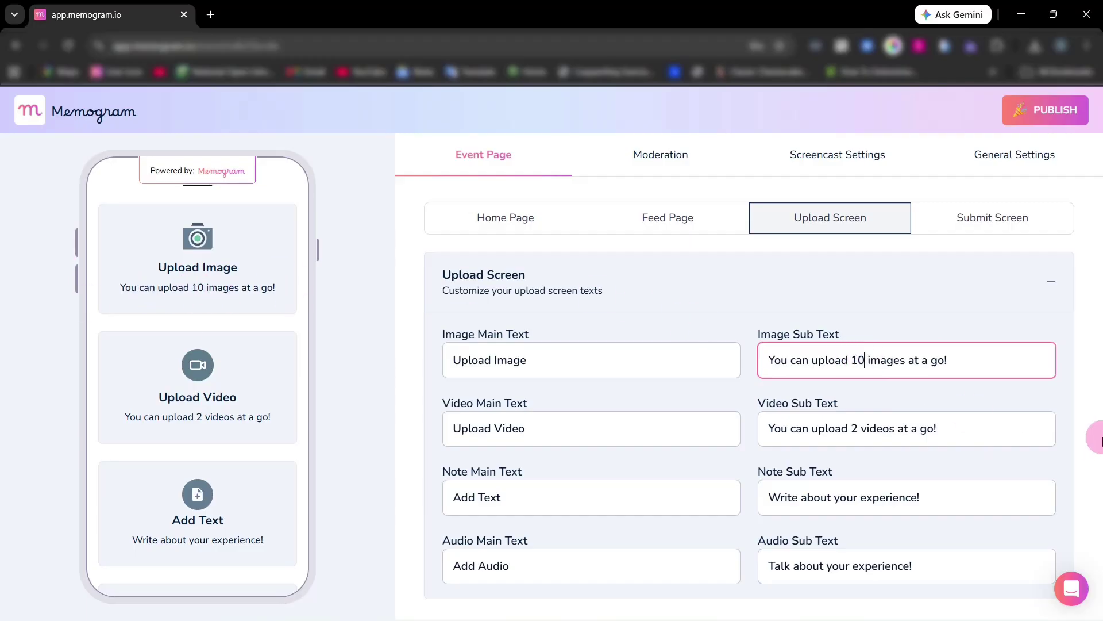
key("BackSpace")
type("5")
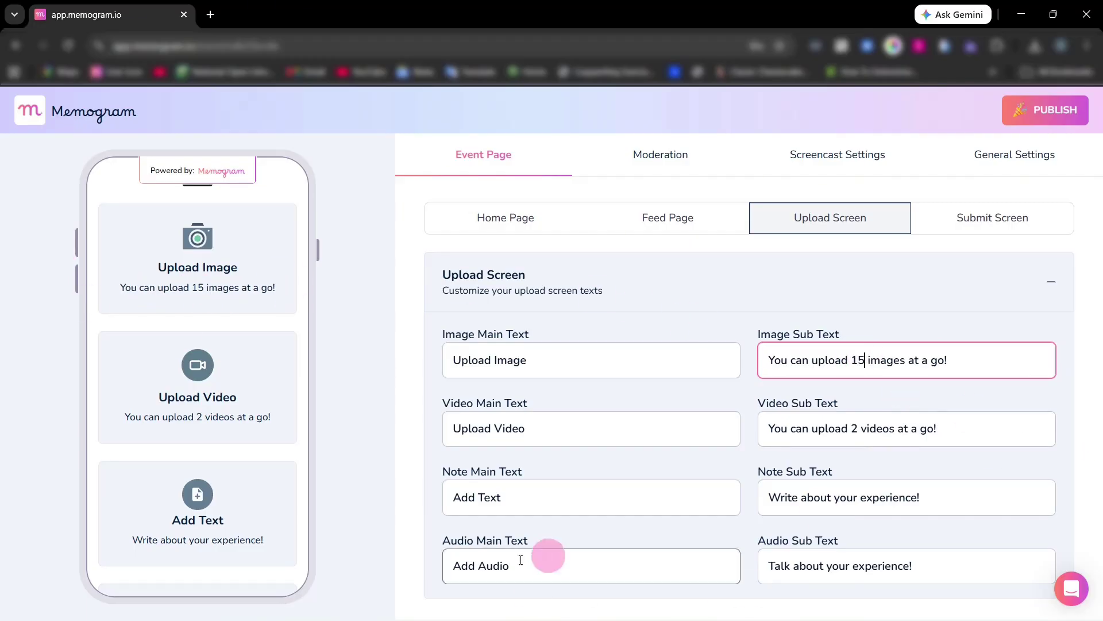
scroll(580, 494, "down", 1)
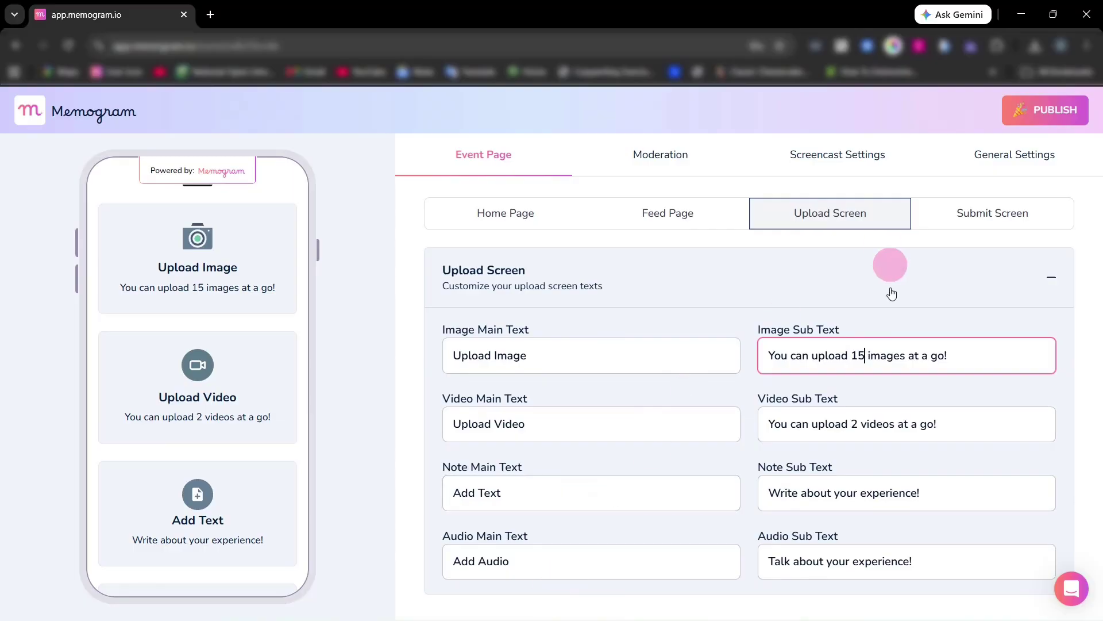
Step: Add a required custom field of type Email with the placeholder "Email Address" to the Submit Screen
left_click(979, 214)
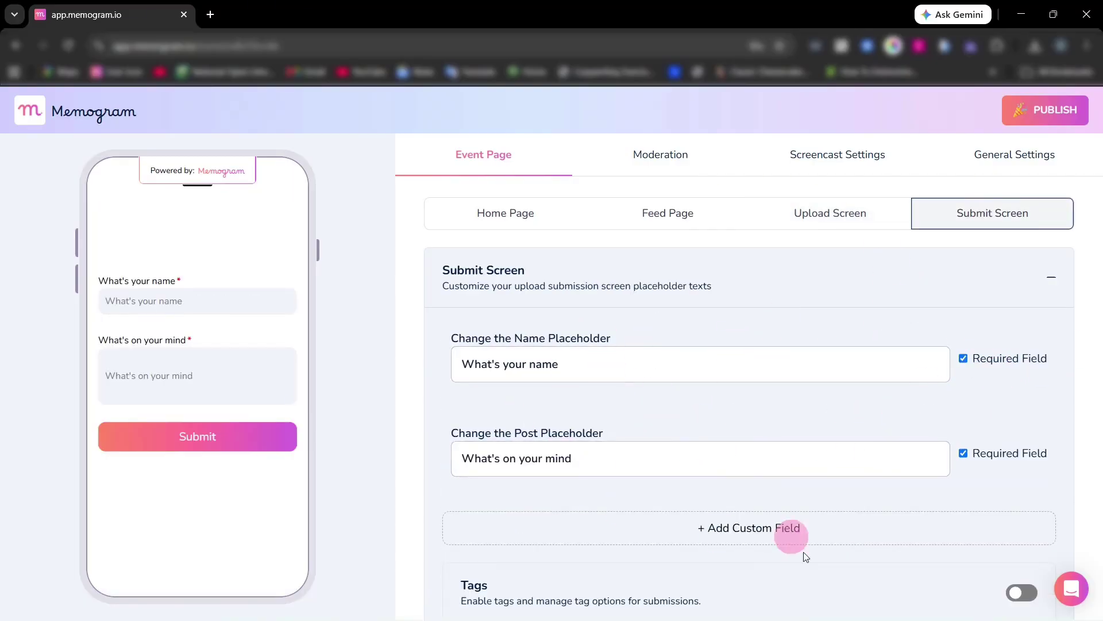
scroll(798, 529, "down", 3)
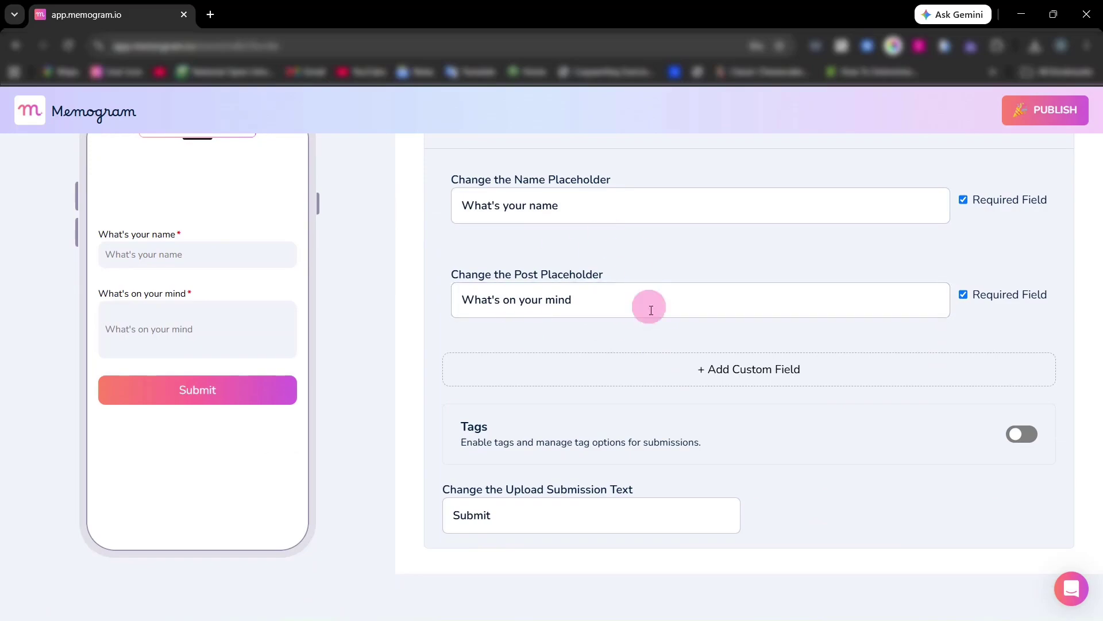
scroll(919, 395, "up", 1)
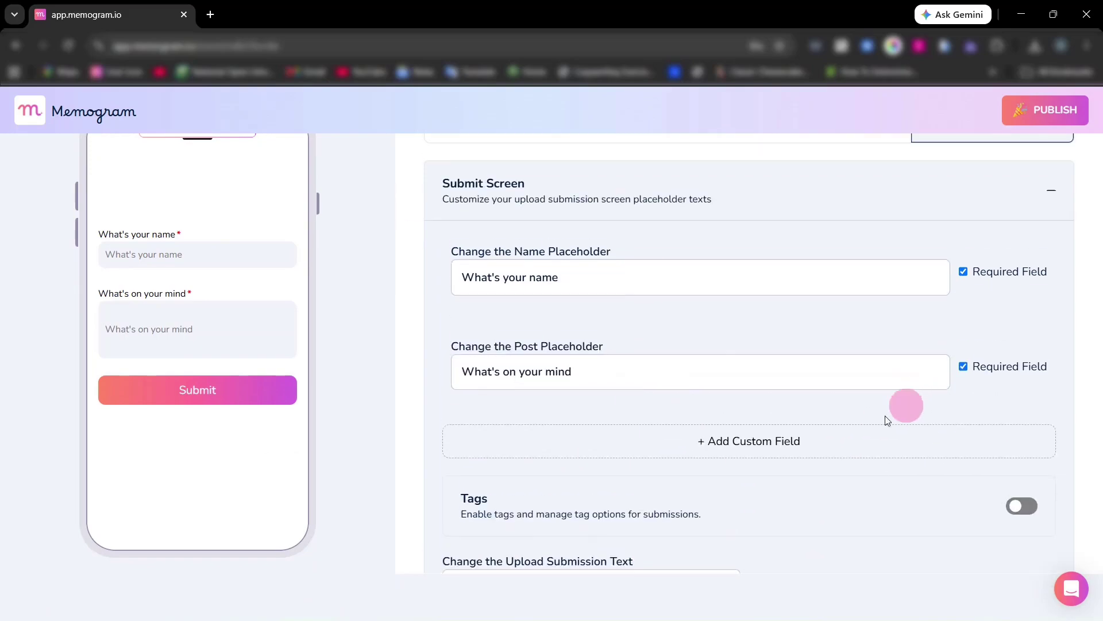
left_click(713, 439)
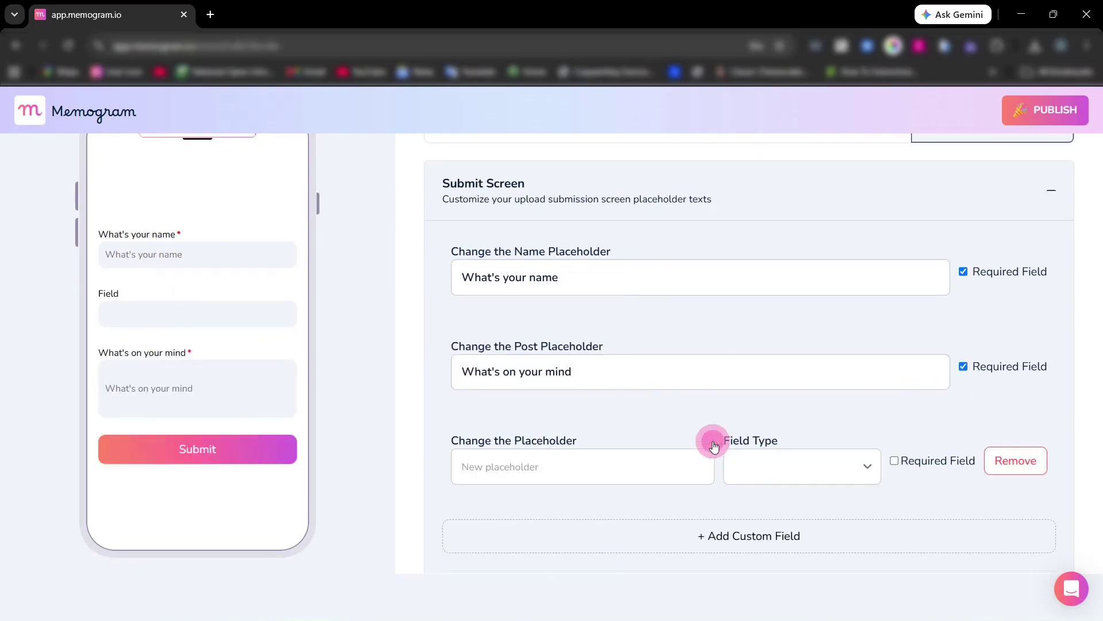
left_click(862, 467)
left_click(769, 510)
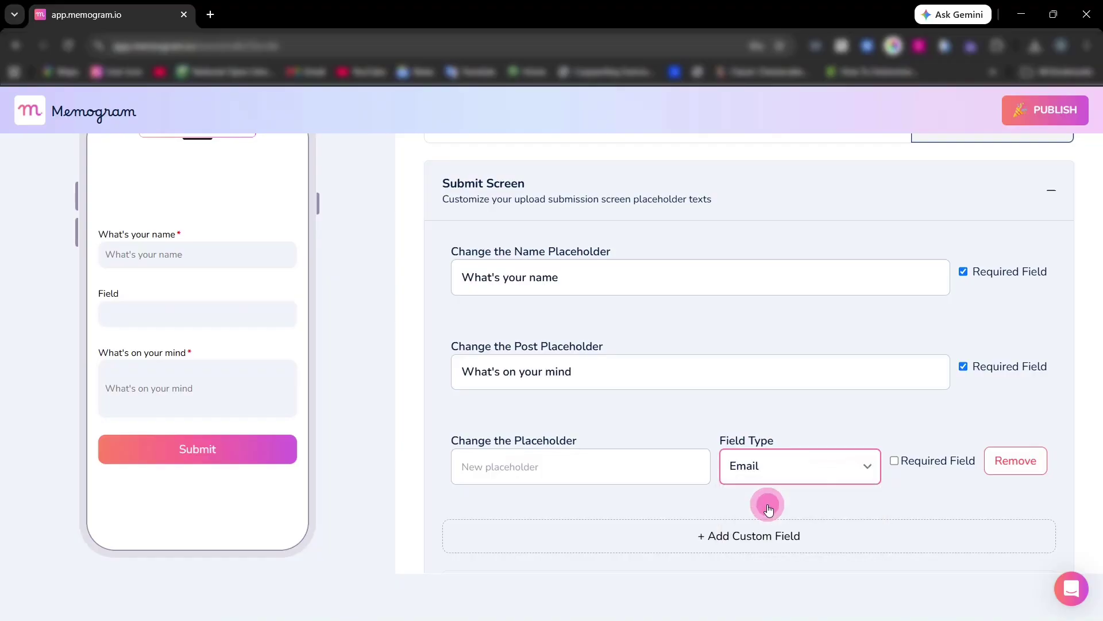
left_click(581, 463)
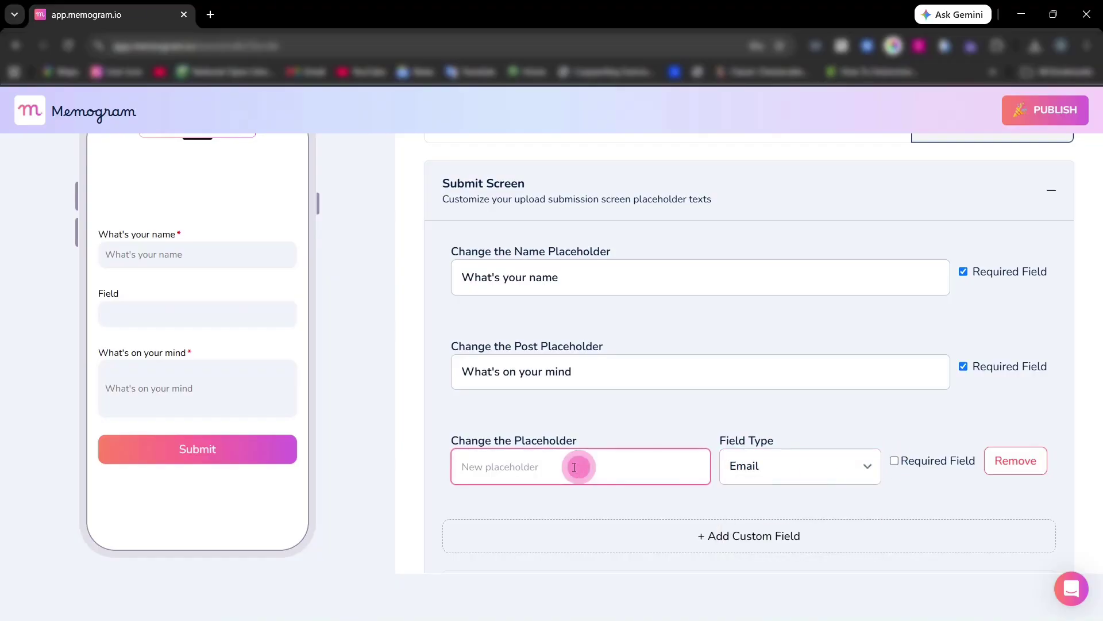
left_click(894, 465)
left_click(554, 467)
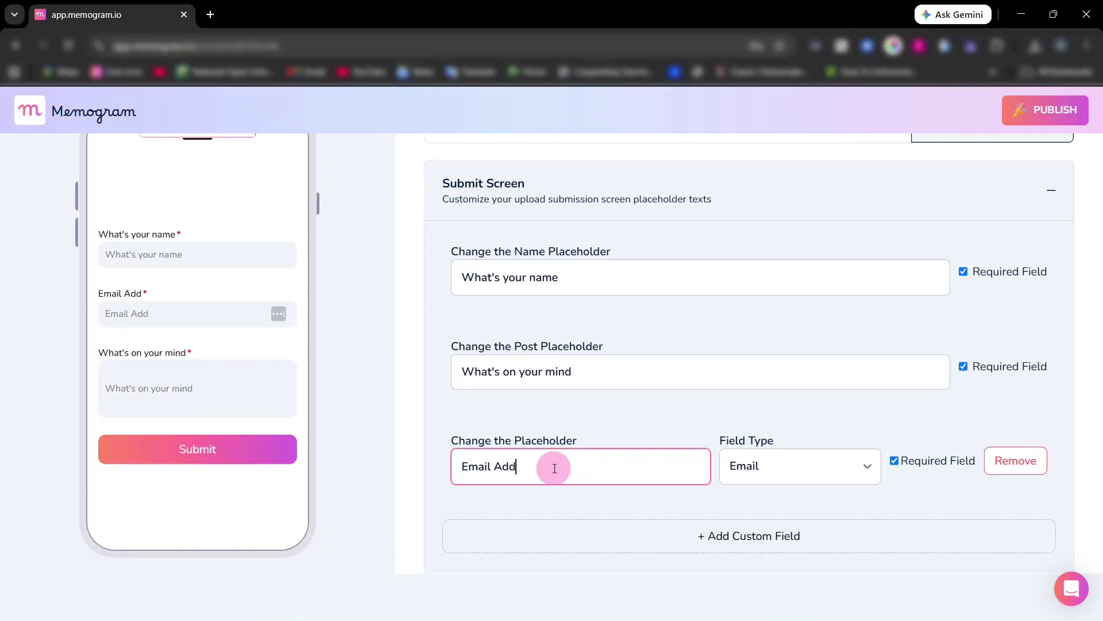
left_click(641, 425)
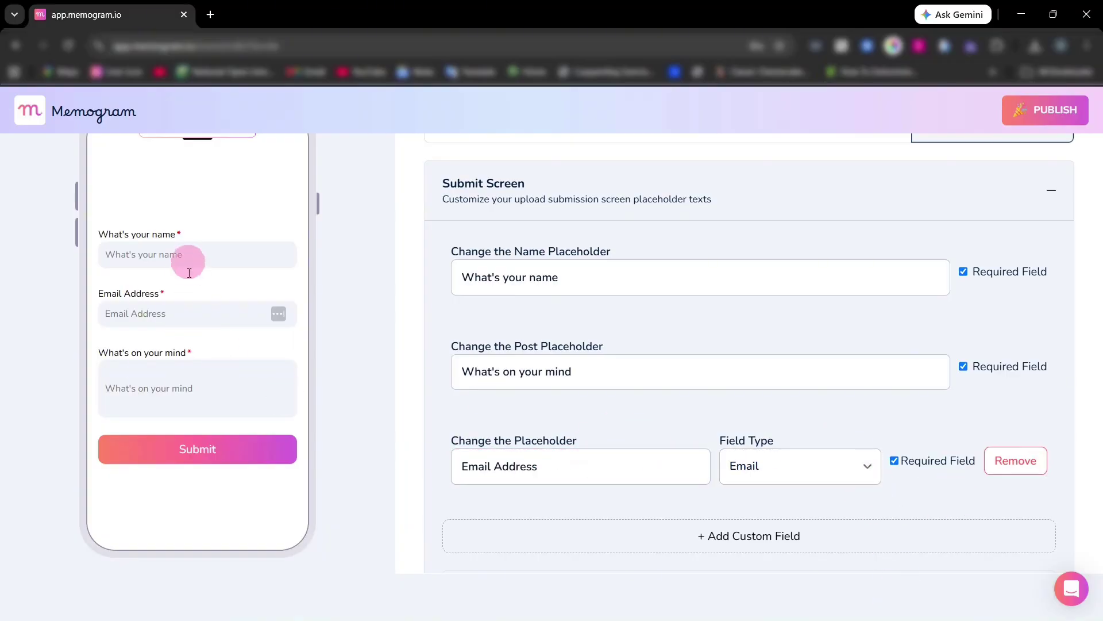
scroll(804, 448, "up", 2)
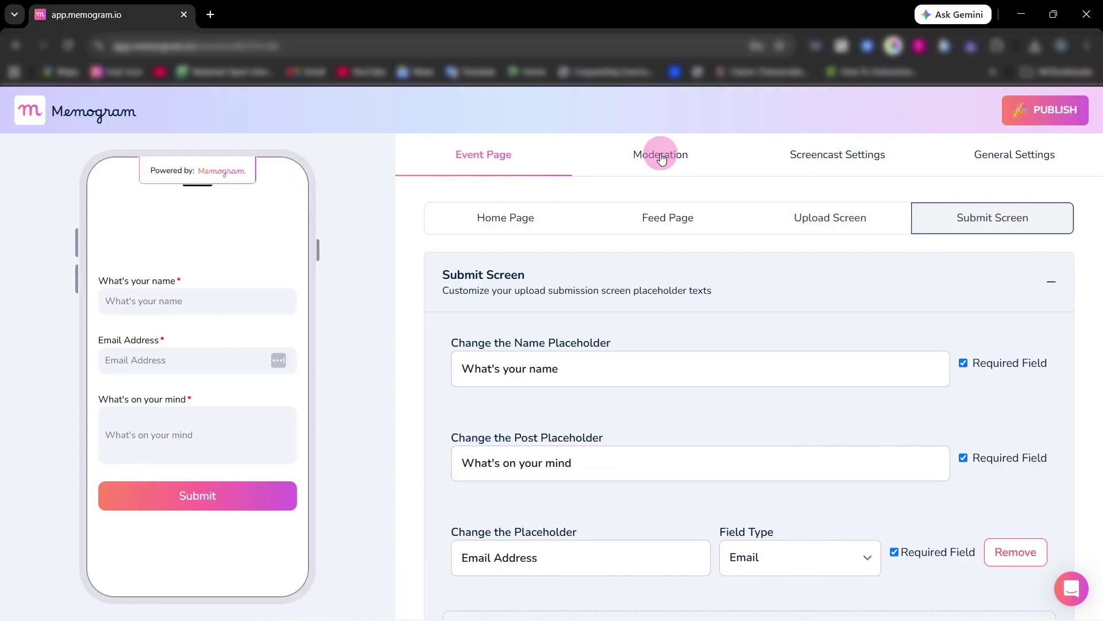
Step: Allow Text and Audio uploads in the Moderation settings, and enable likes and comments for guests
left_click(662, 159)
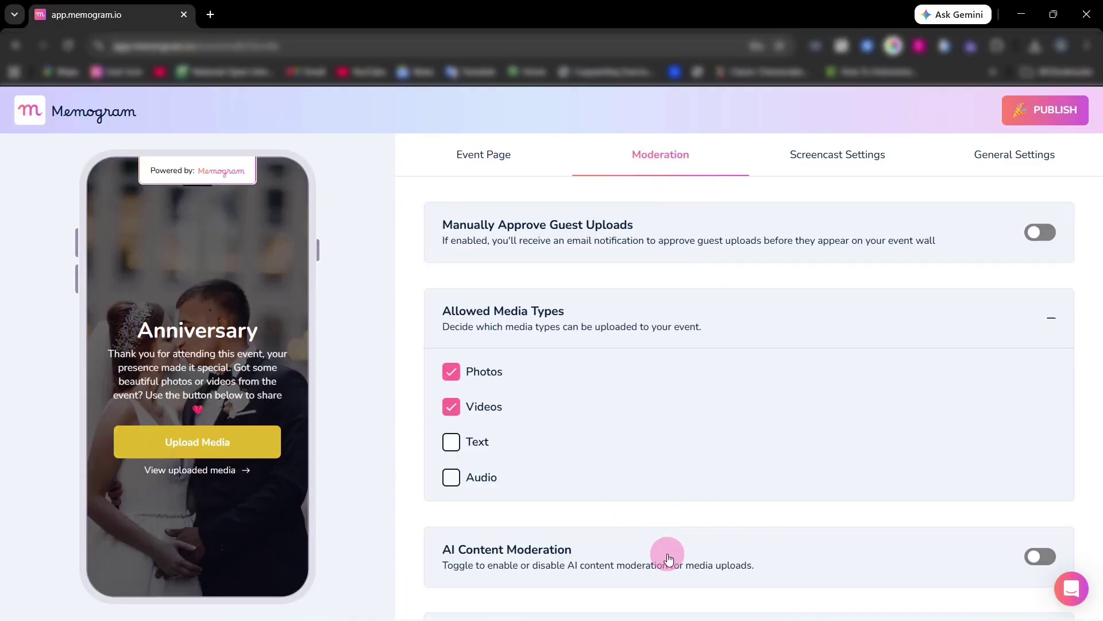
left_click(458, 449)
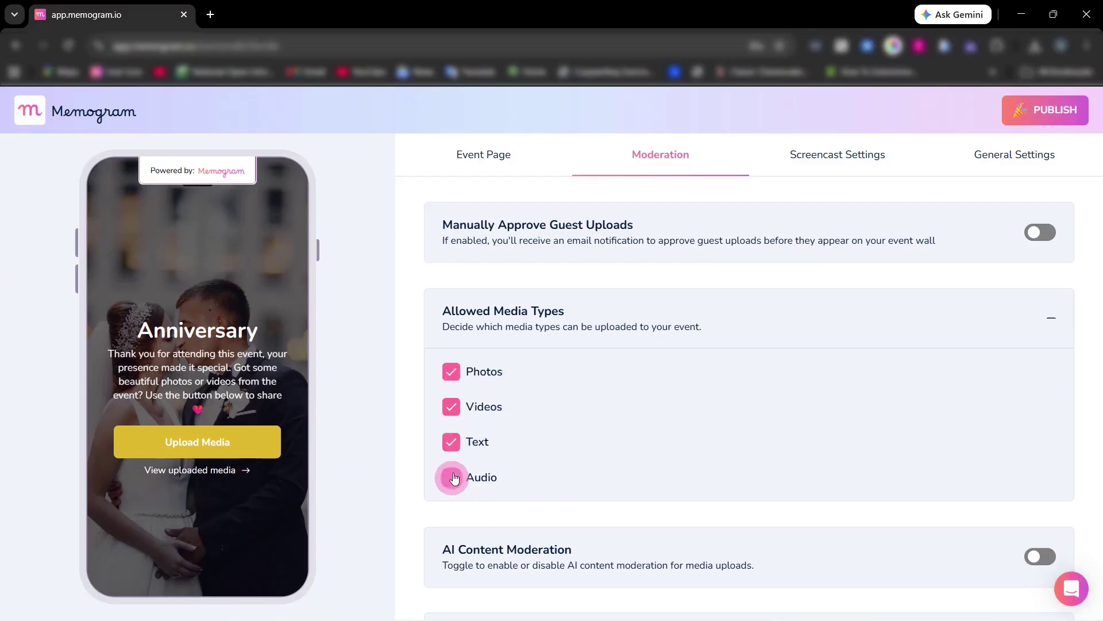
scroll(688, 396, "down", 6)
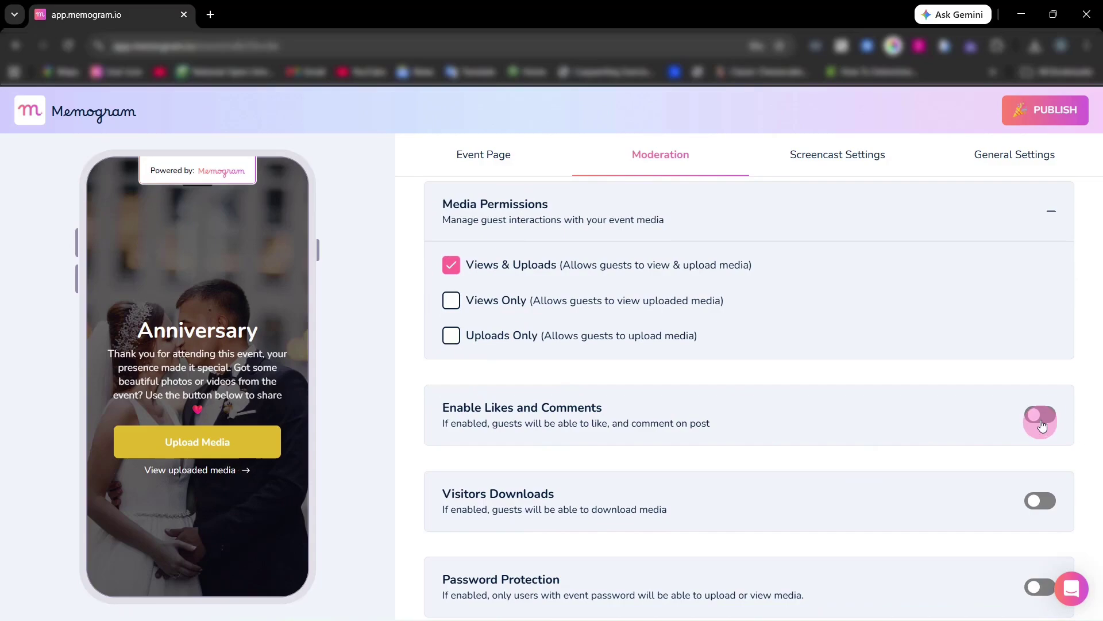
scroll(867, 399, "down", 3)
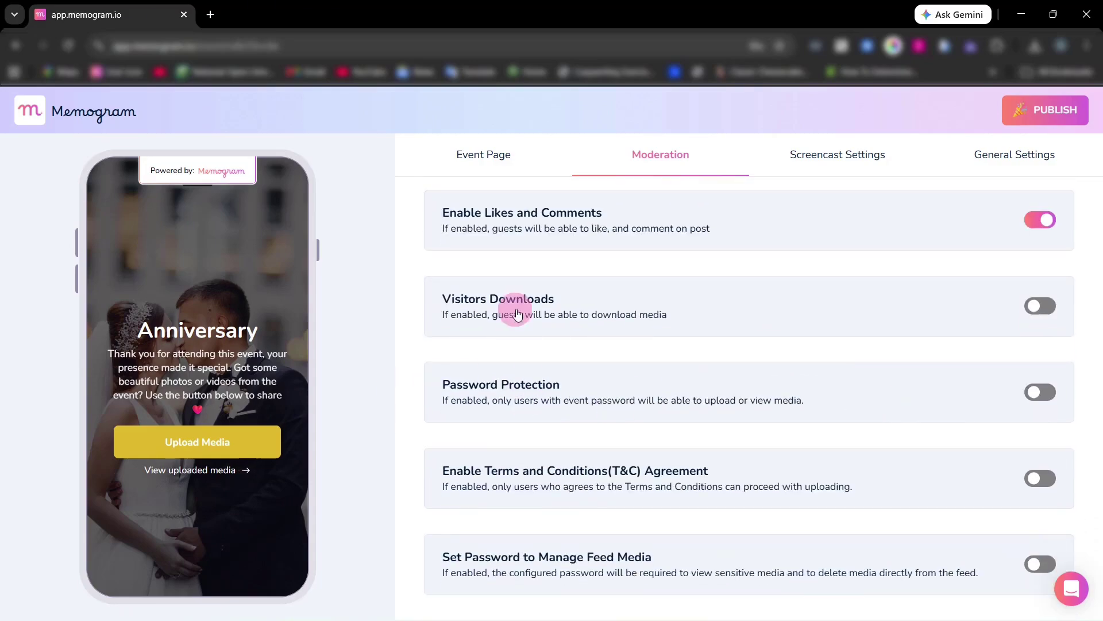
scroll(732, 513, "up", 8)
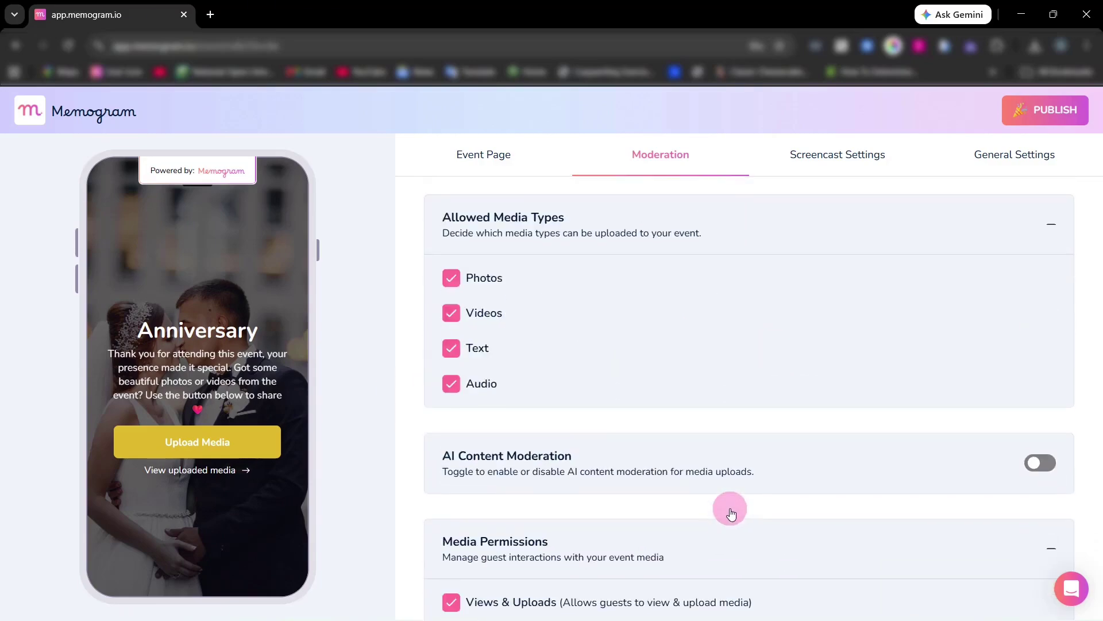
Step: Try the Slide and Fade in options for the screencast's Media Slide-in Type and set it back to Pop
left_click(838, 154)
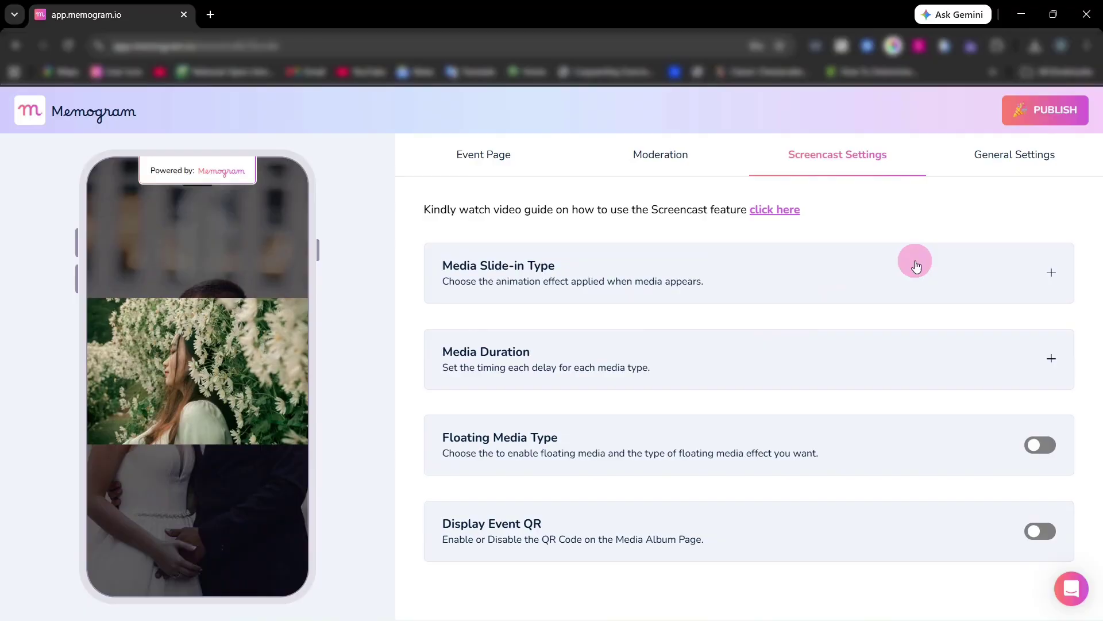
left_click(995, 273)
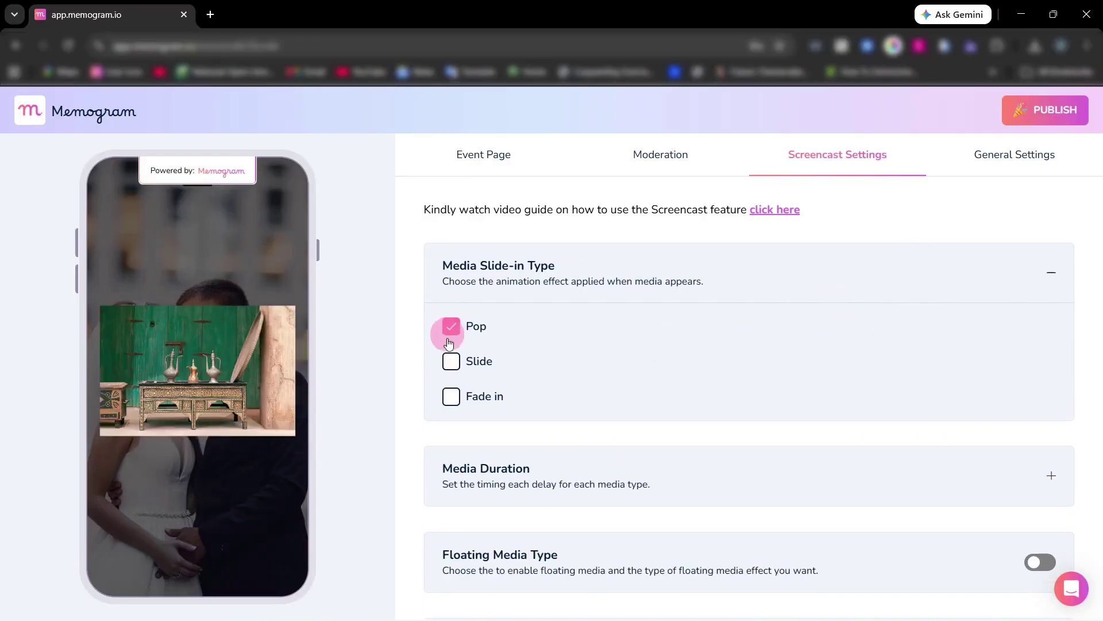
left_click(451, 361)
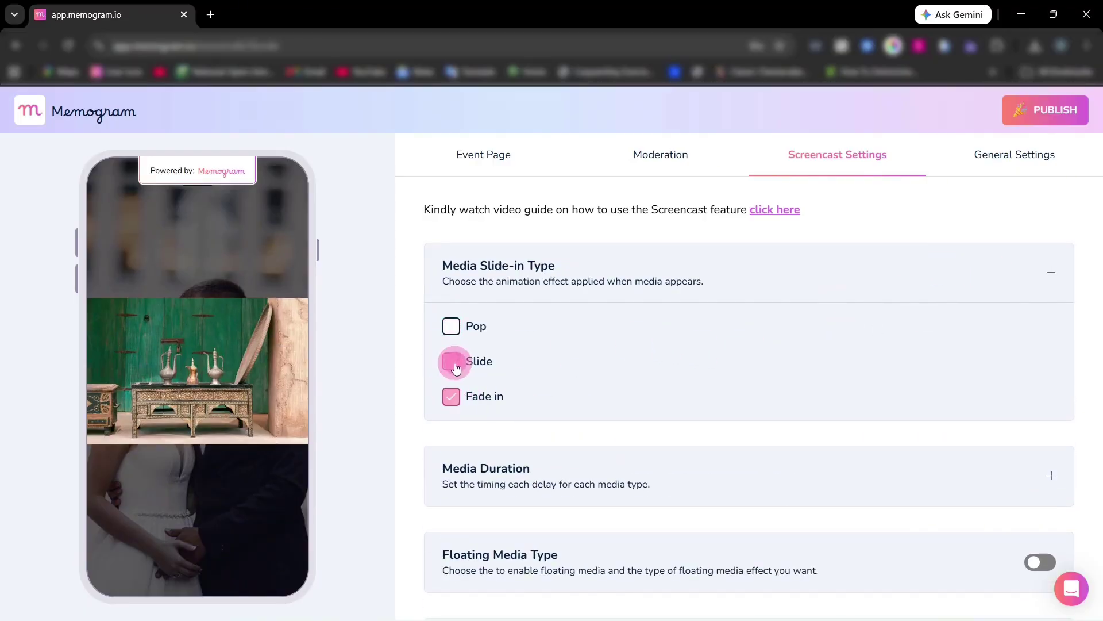
left_click(446, 335)
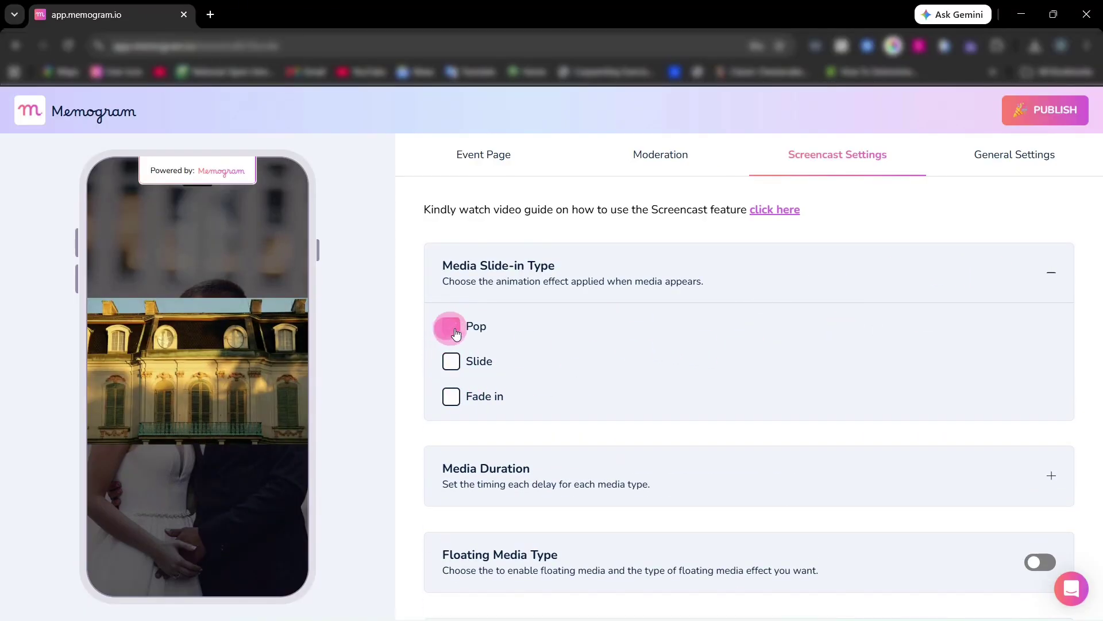
left_click(1049, 274)
Step: Try raising the screencast's video delay under Media Duration and set it back to 10 seconds
left_click(1049, 369)
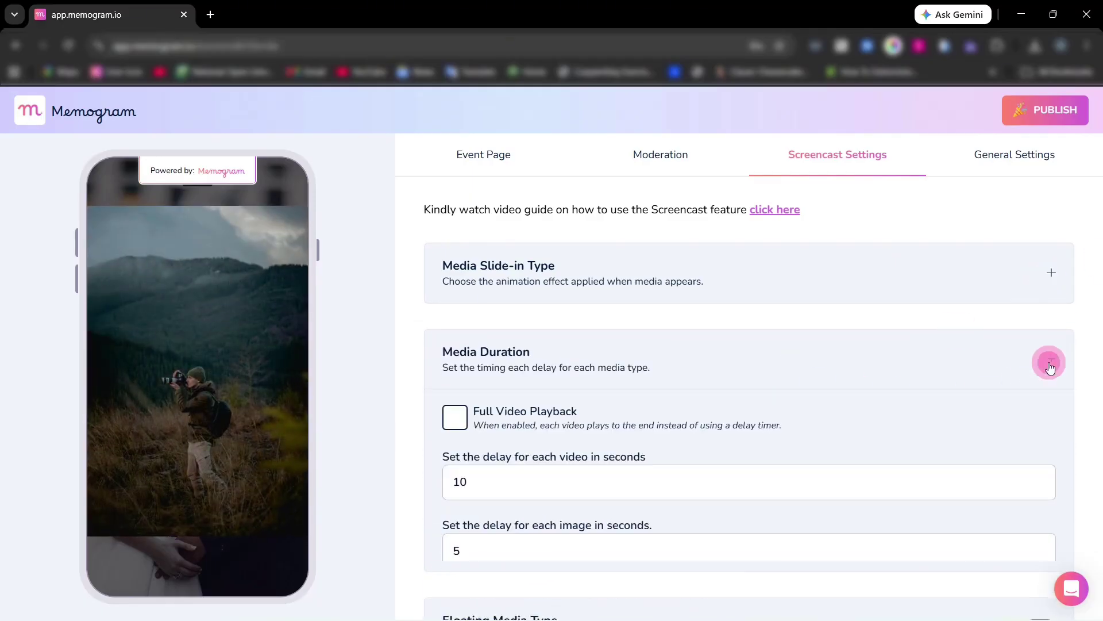
scroll(592, 477, "down", 1)
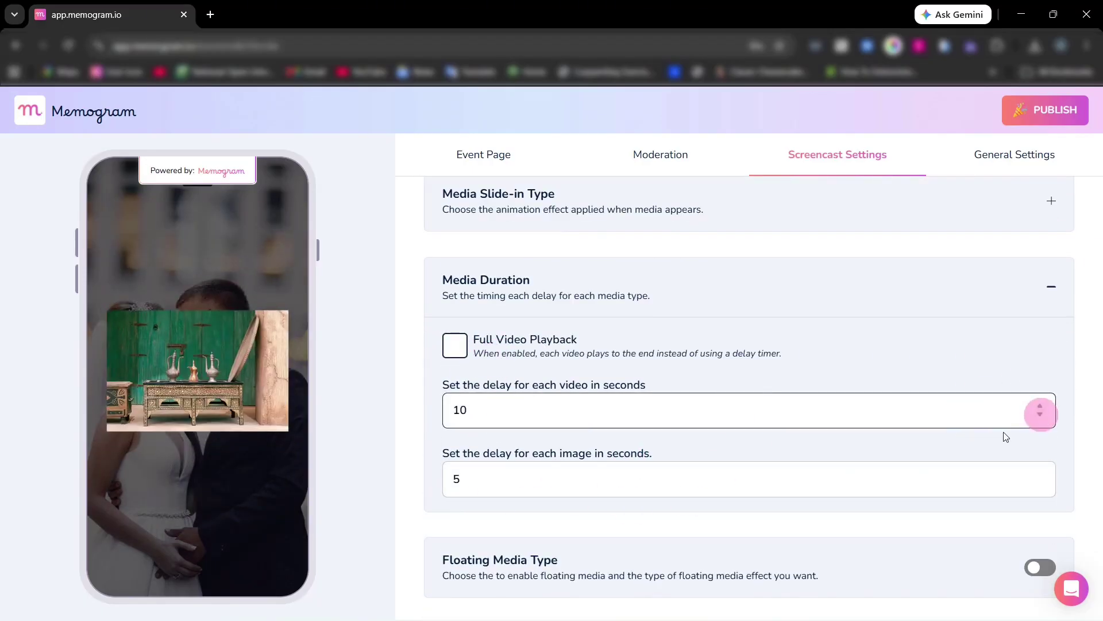
left_click(1041, 414)
double_click(1041, 407)
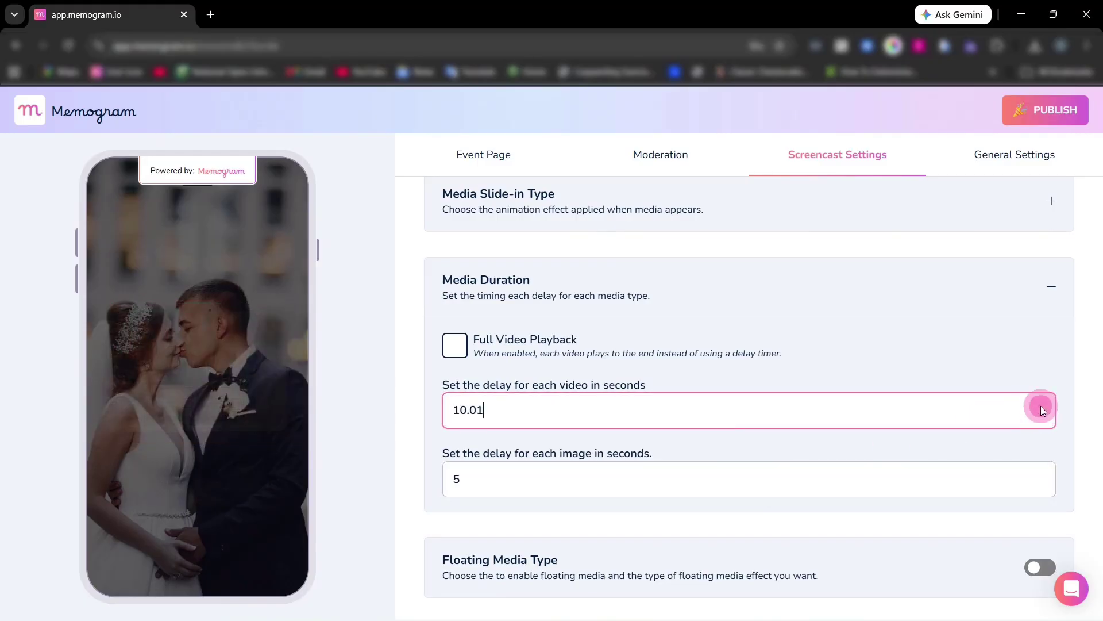
double_click(1041, 407)
left_click(1042, 417)
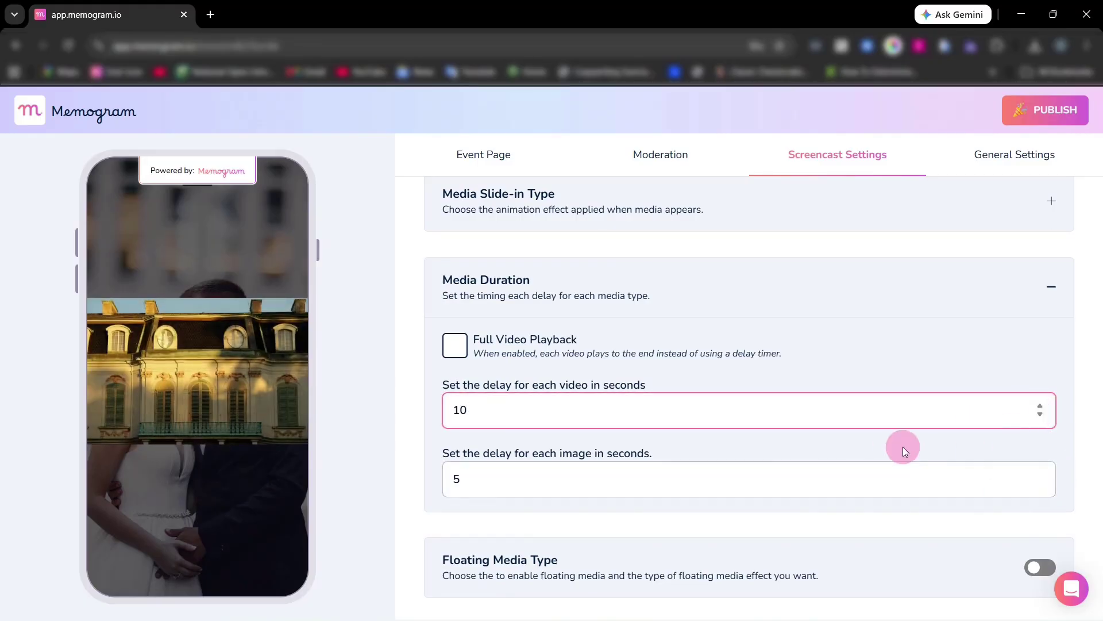
Step: Try turning on the Floating Media Type effect for the screencast and turn it off again
scroll(862, 437, "down", 1)
left_click(1040, 496)
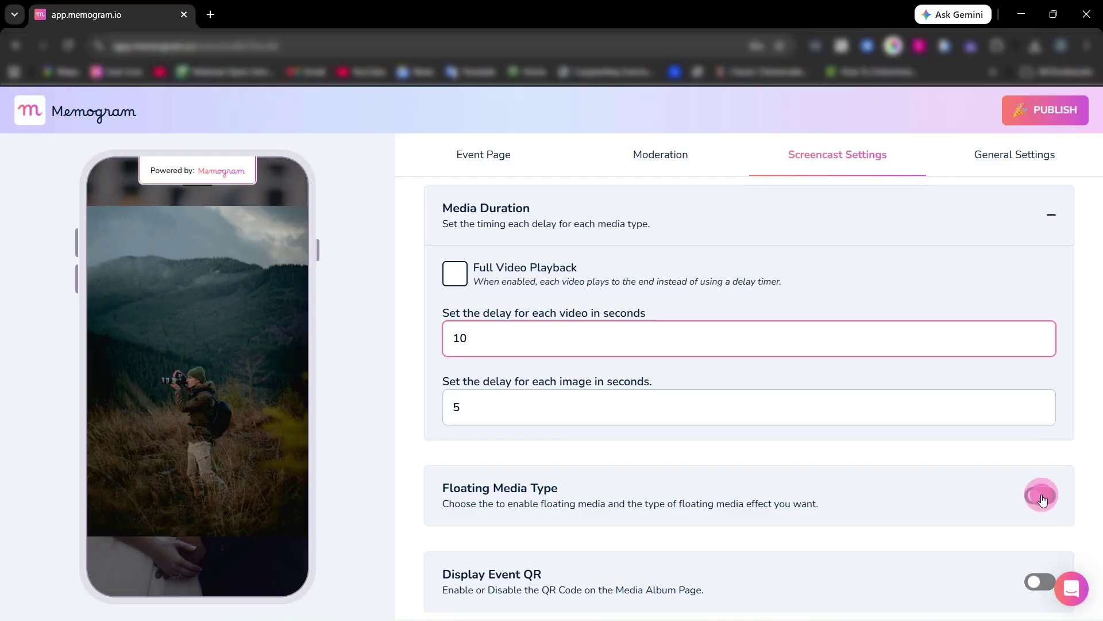
scroll(872, 495, "down", 1)
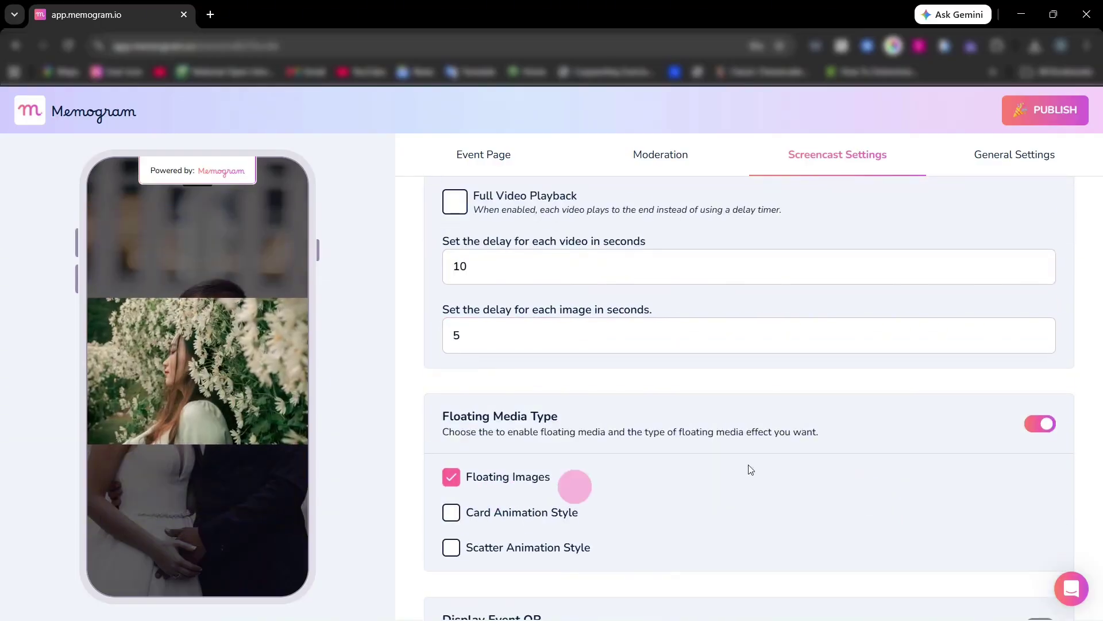
left_click(1040, 424)
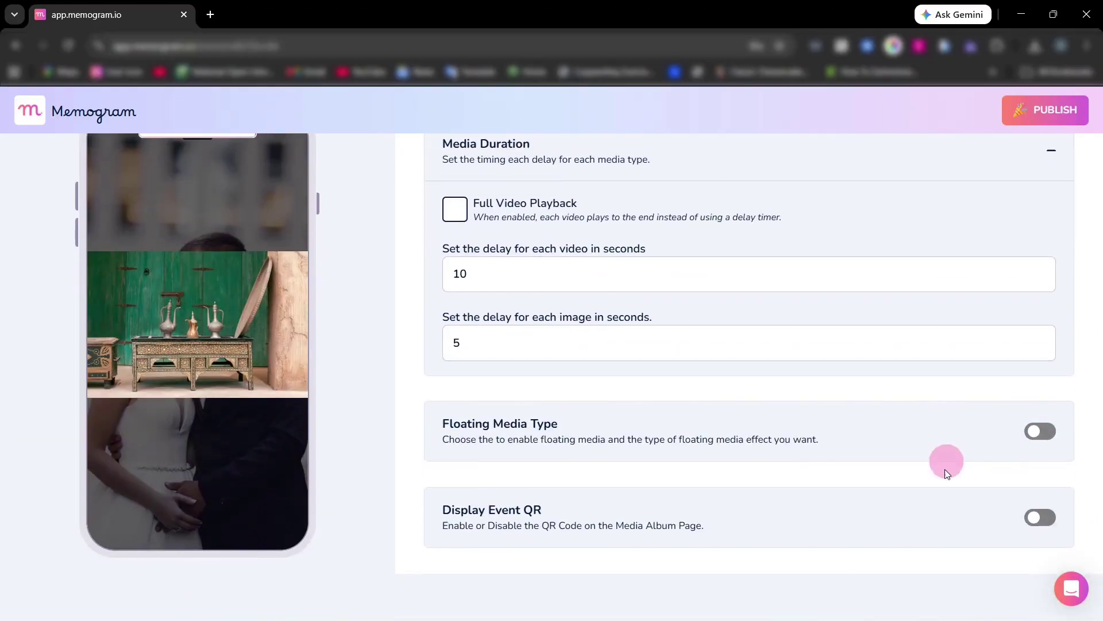
Step: Try displaying the event QR code at the Right, Center and Left positions of the screencast and disable it again
left_click(1045, 519)
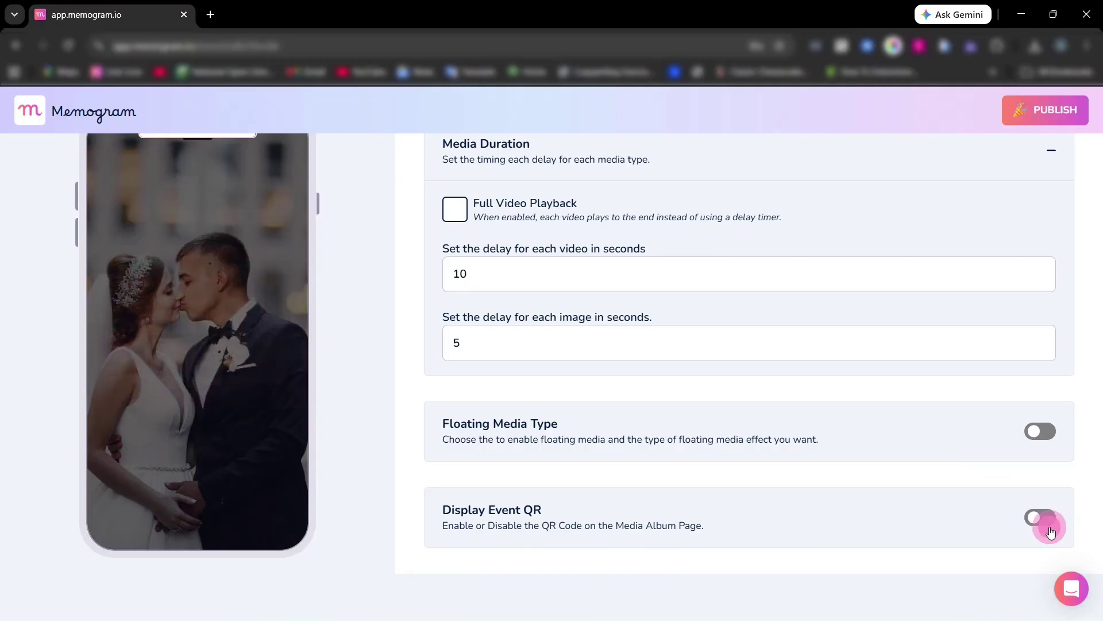
scroll(1048, 523, "down", 3)
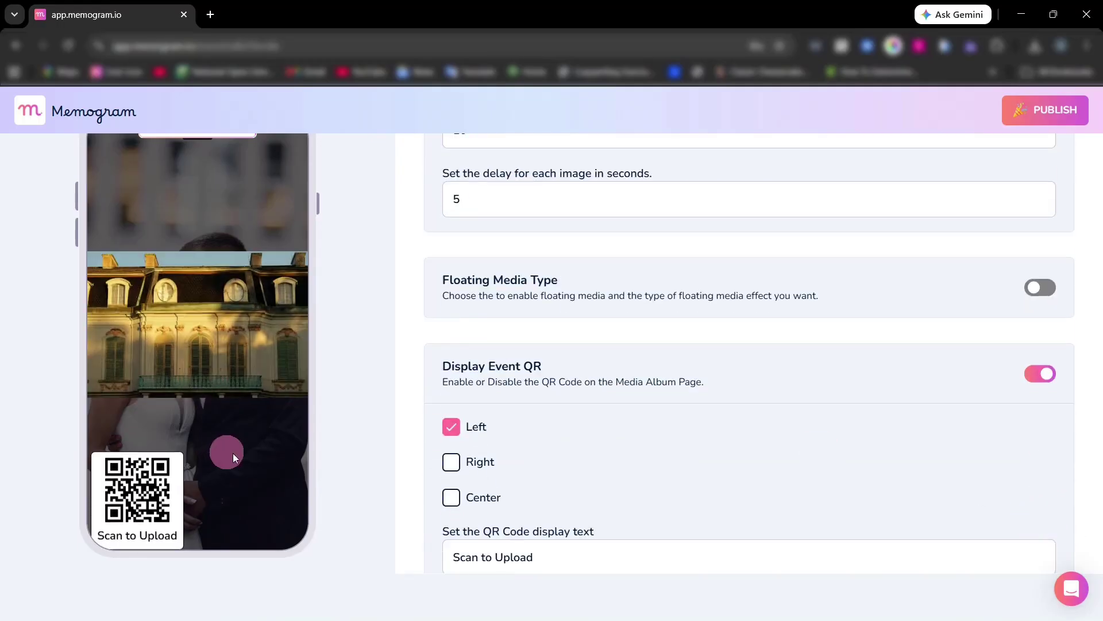
left_click(451, 461)
left_click(463, 497)
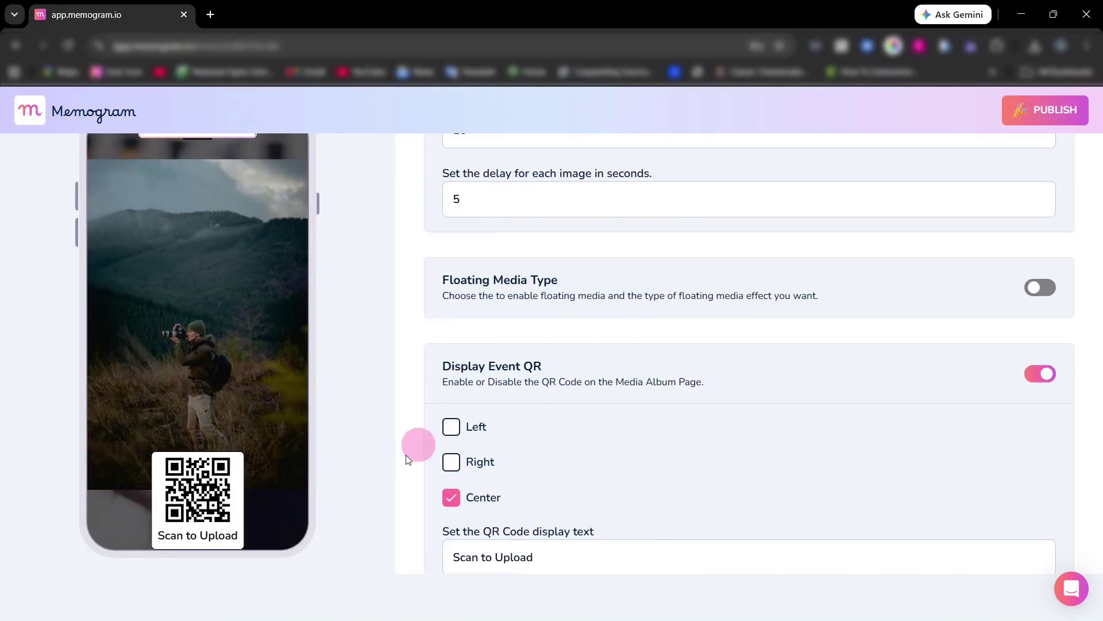
left_click(451, 427)
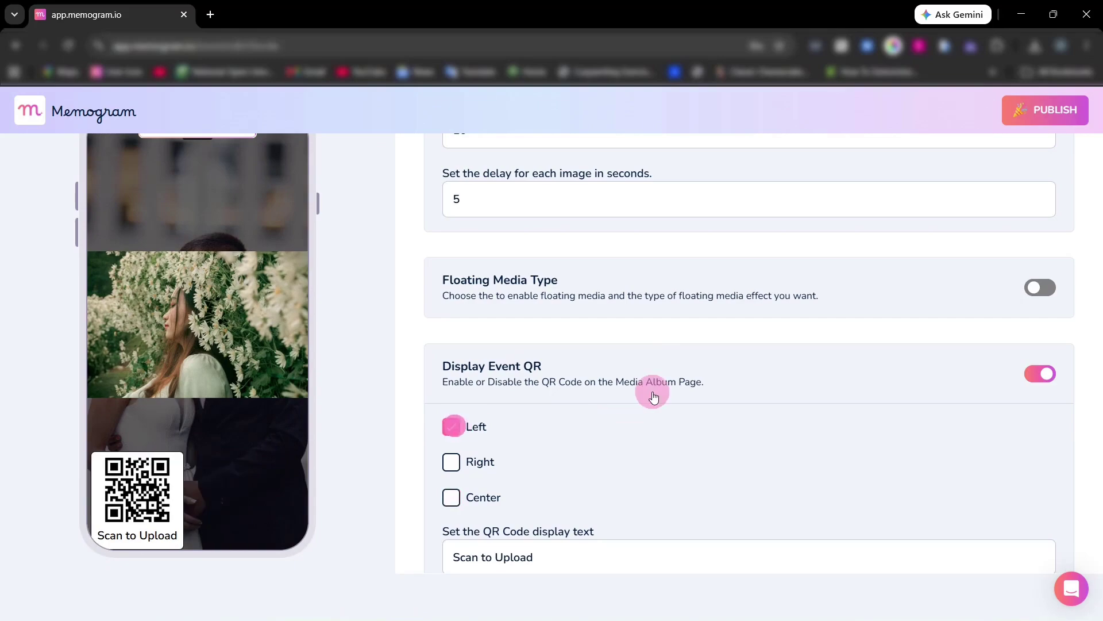
left_click(1047, 385)
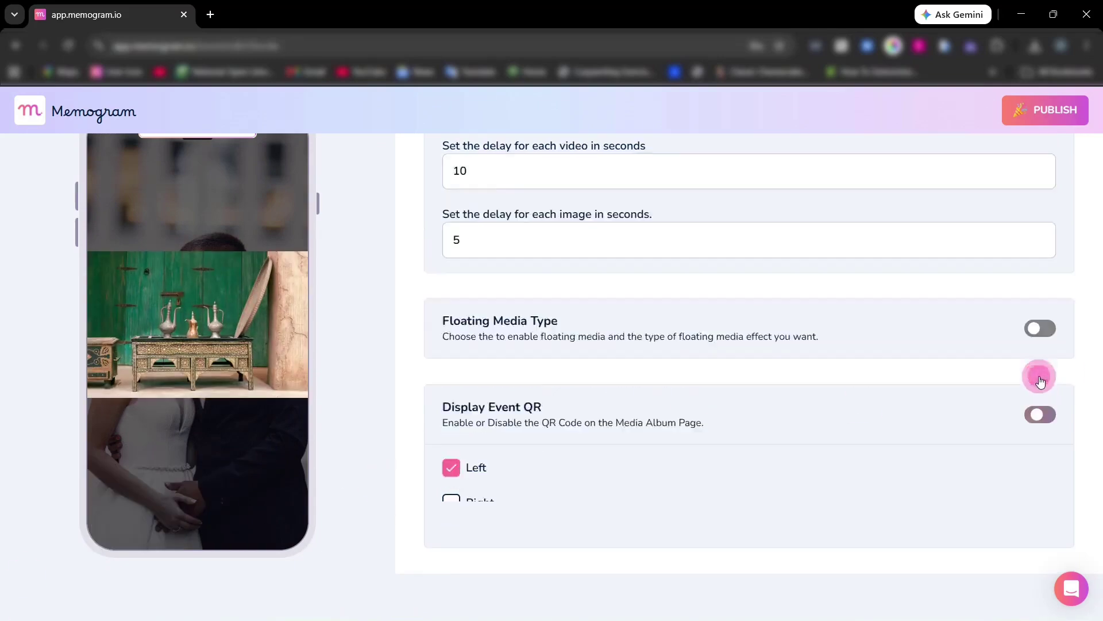
Step: Enable Event Page Translation in the General Settings and set the event language to English
scroll(902, 402, "up", 4)
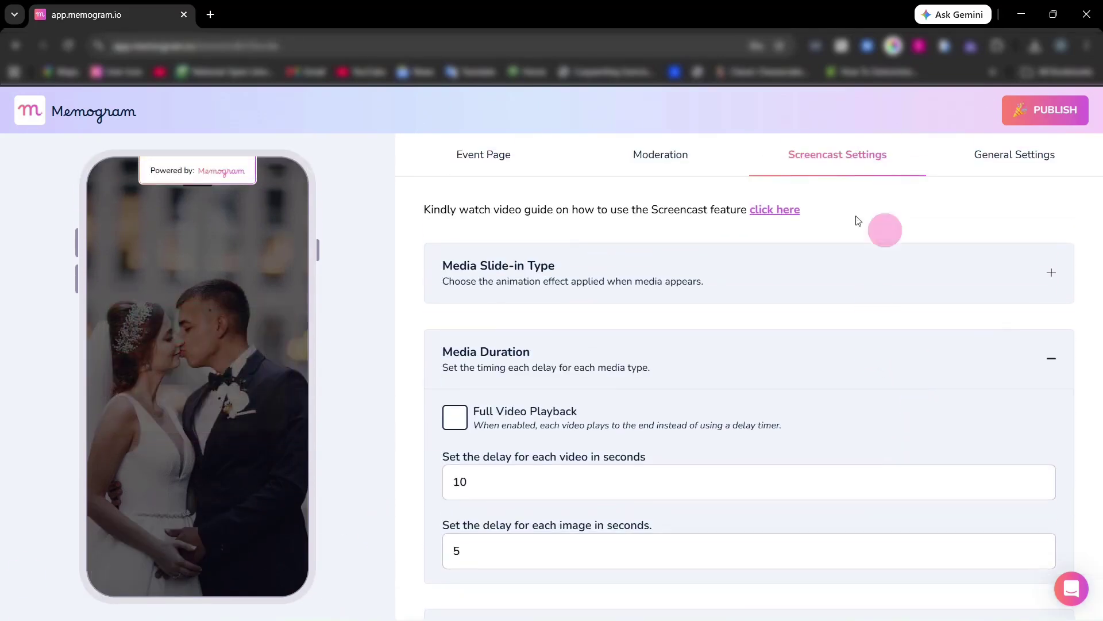
left_click(1015, 154)
left_click(1041, 318)
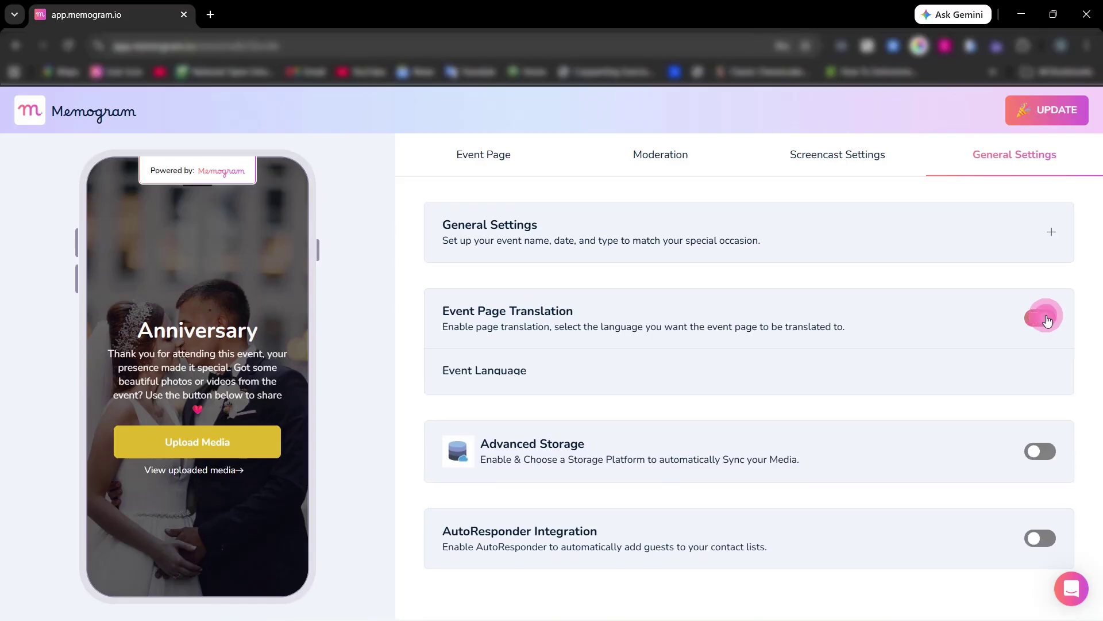
left_click(1035, 398)
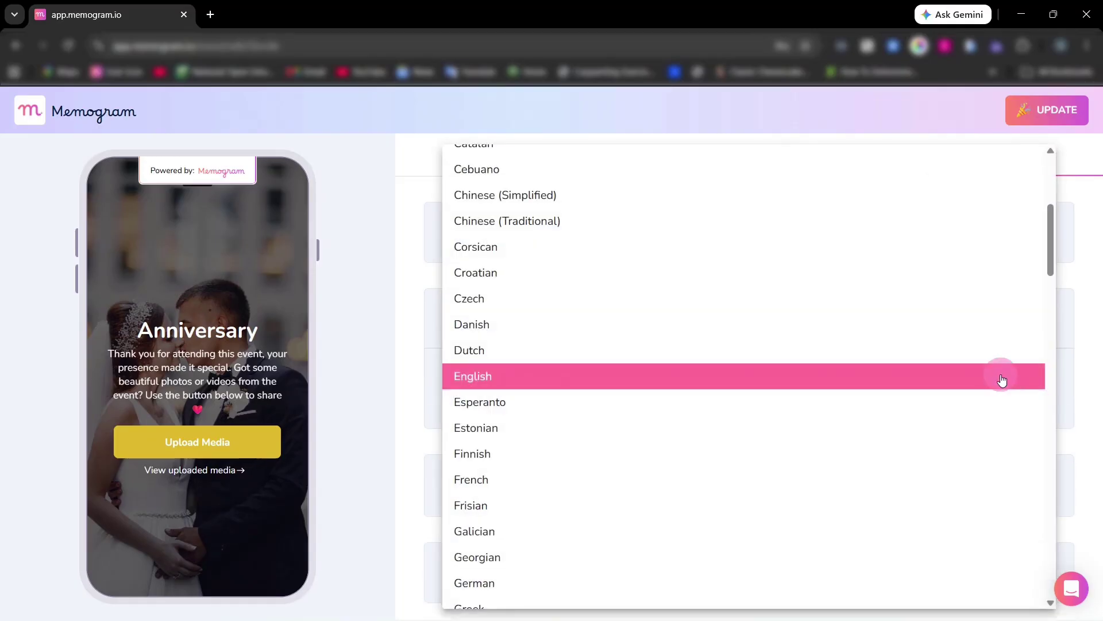
left_click(1002, 377)
left_click(1047, 395)
left_click(1025, 375)
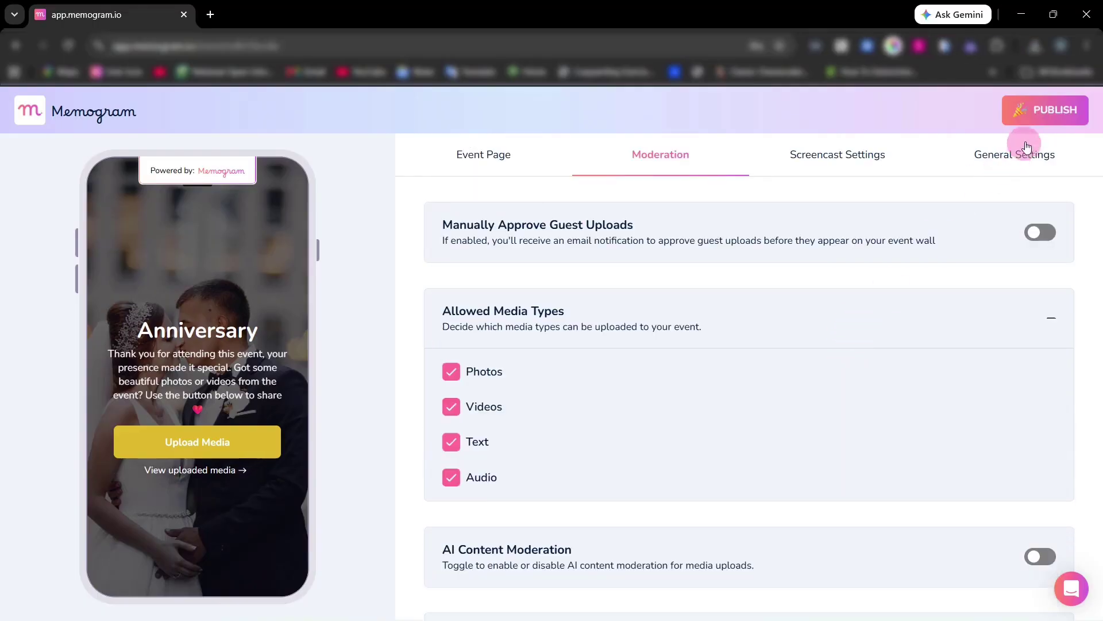
Step: Publish the event and open its public event URL
left_click(1029, 114)
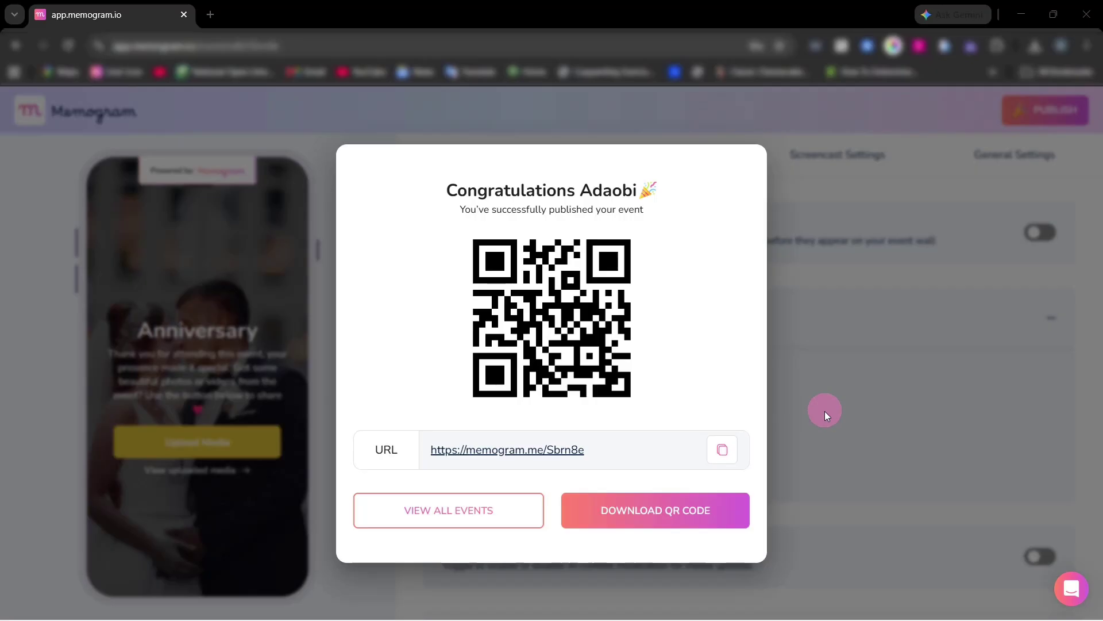
left_click(552, 454)
Step: Choose the two images whose names begin with "#moments from" for a guest image upload on the event page
left_click(549, 379)
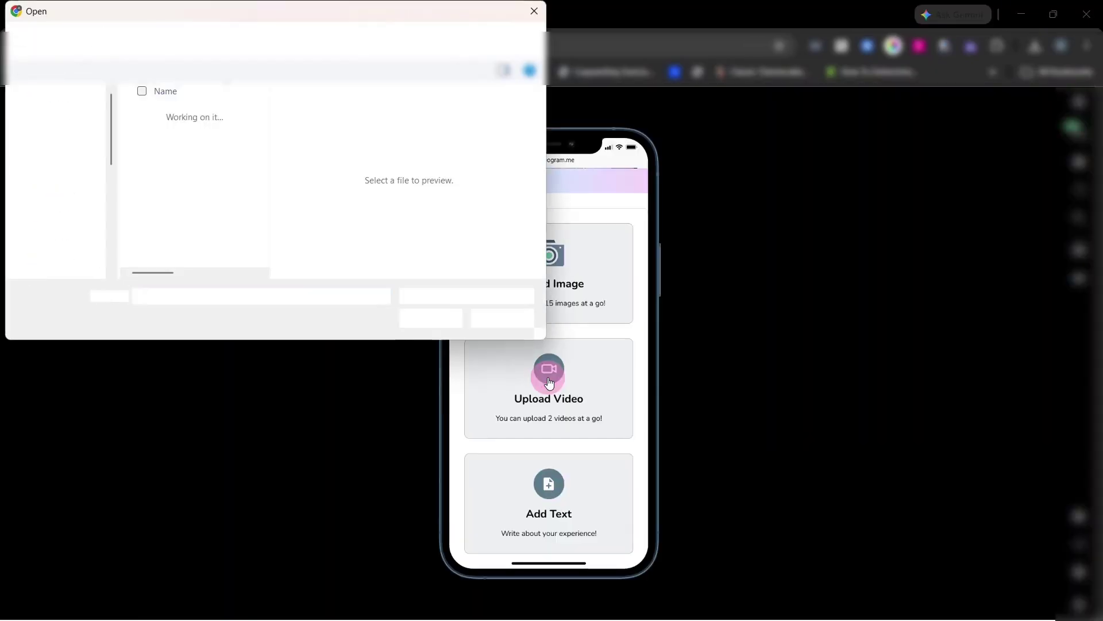
left_click(497, 318)
left_click(544, 269)
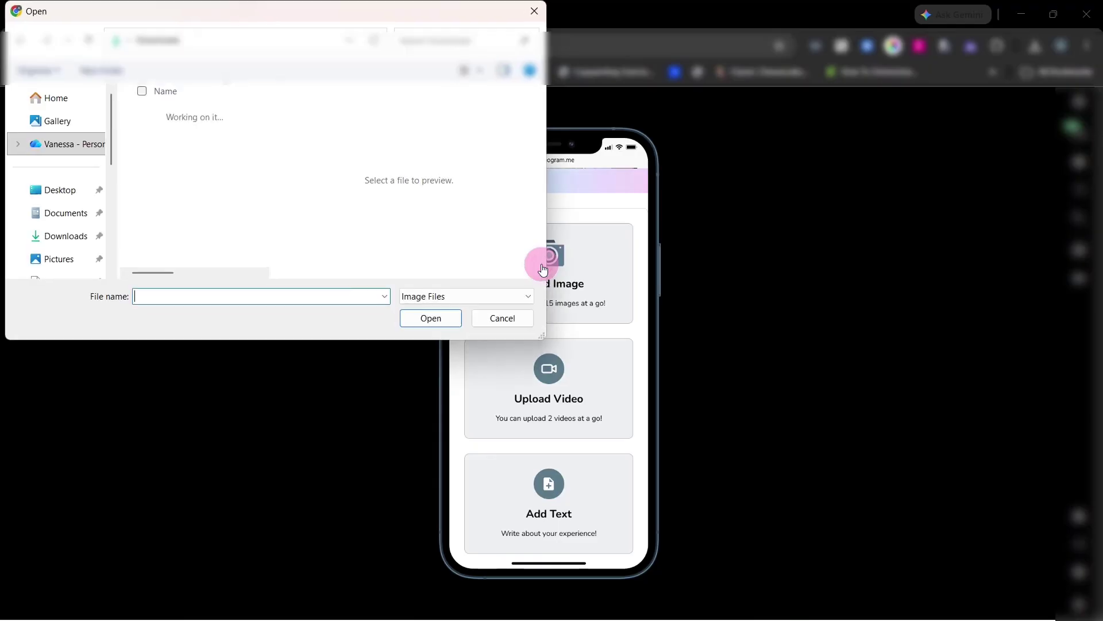
scroll(206, 214, "down", 10)
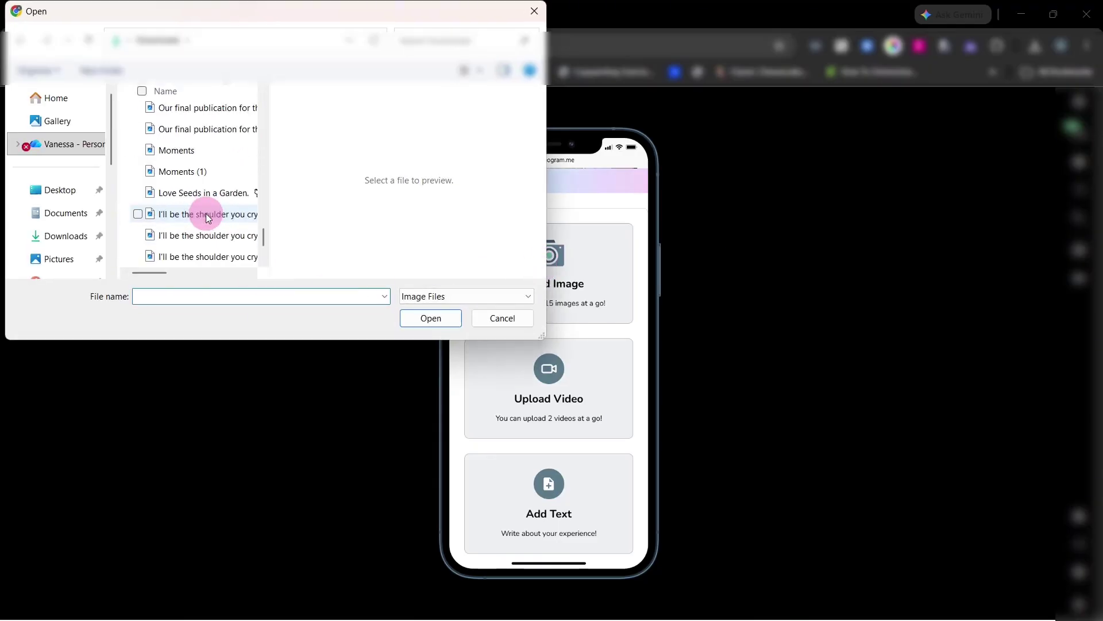
scroll(206, 216, "down", 2)
left_click(184, 223)
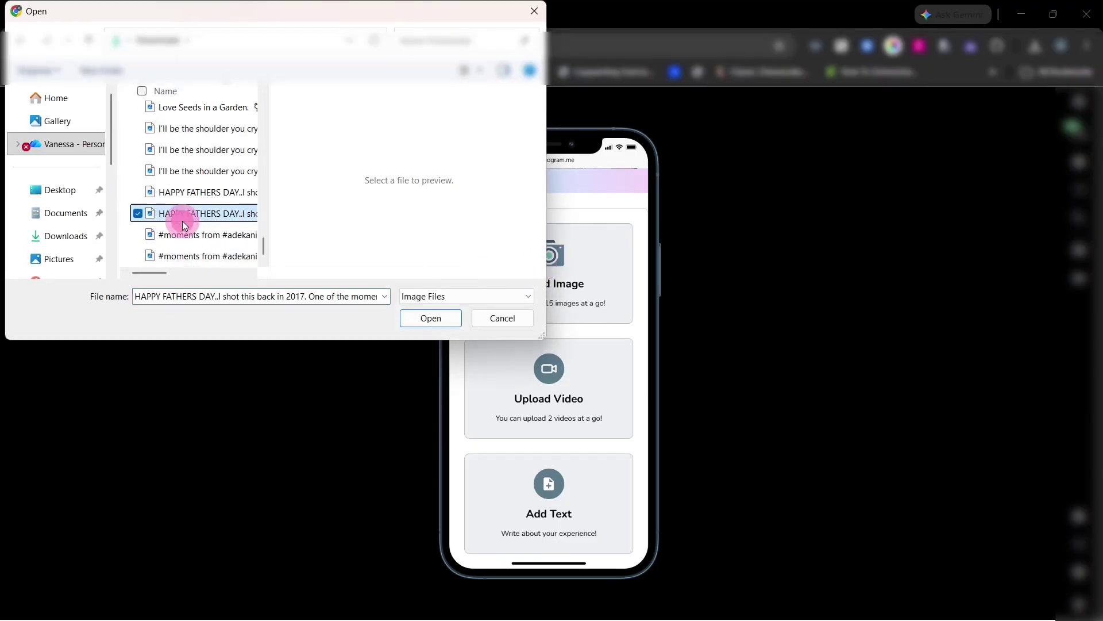
left_click(185, 254)
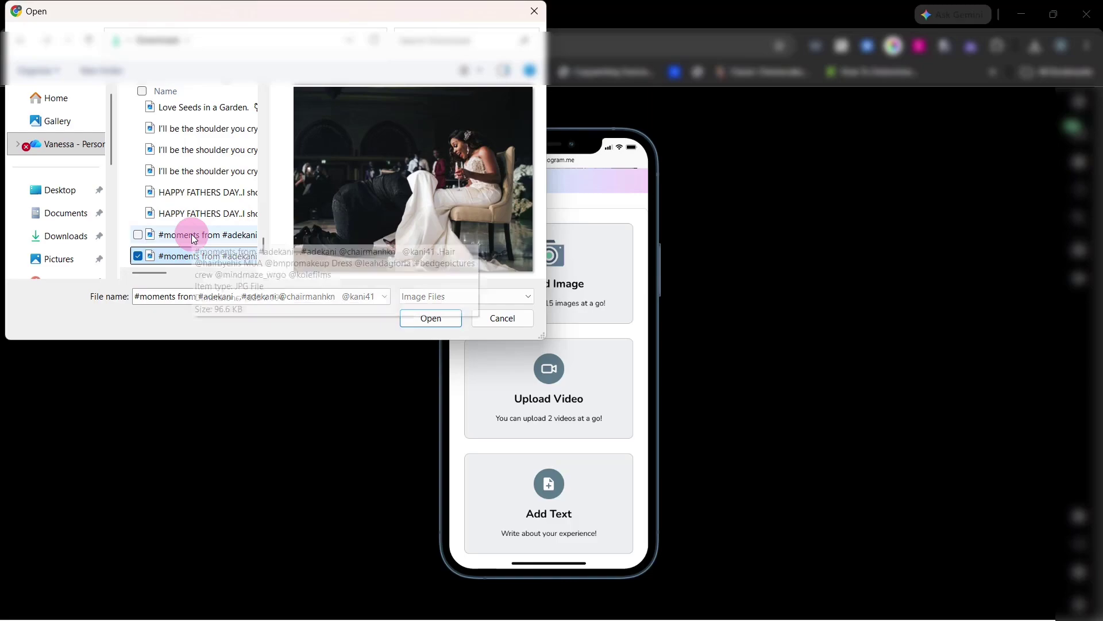
left_click(194, 239, "ctrl")
left_click(411, 317)
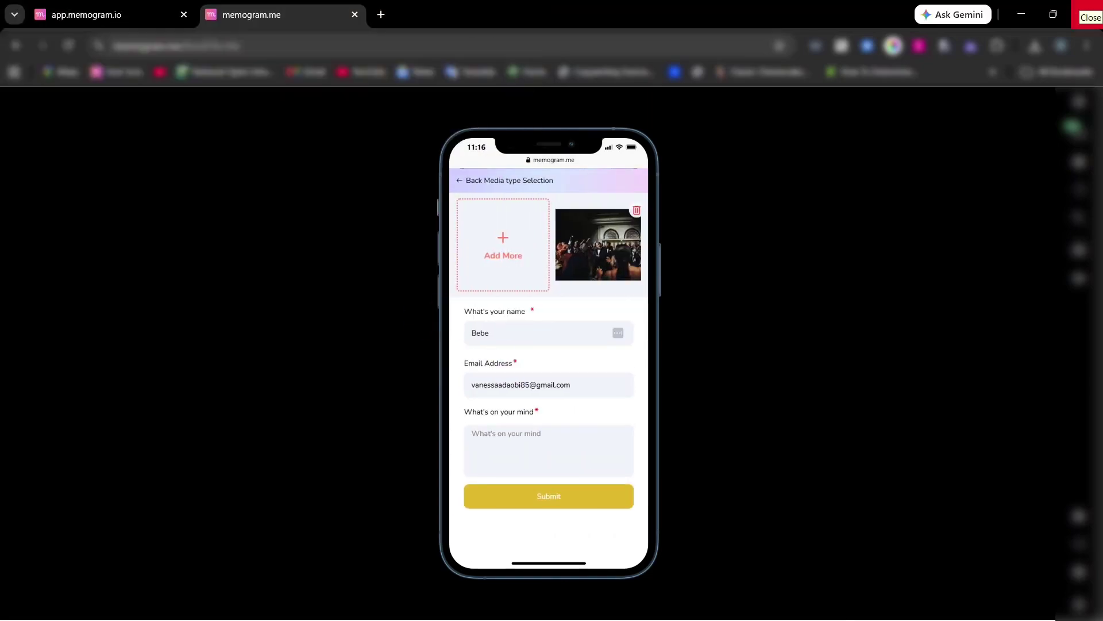
Step: Enter "Fabulous" as the post's "What's on your mind" message and submit the guest upload
left_click(543, 460)
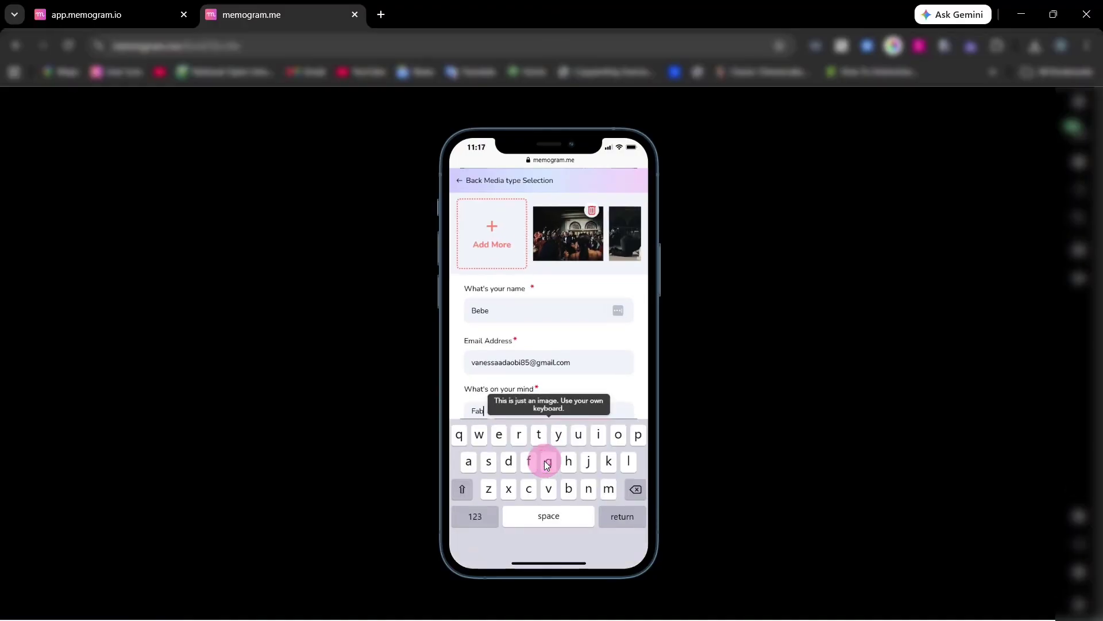
type("Fabulous")
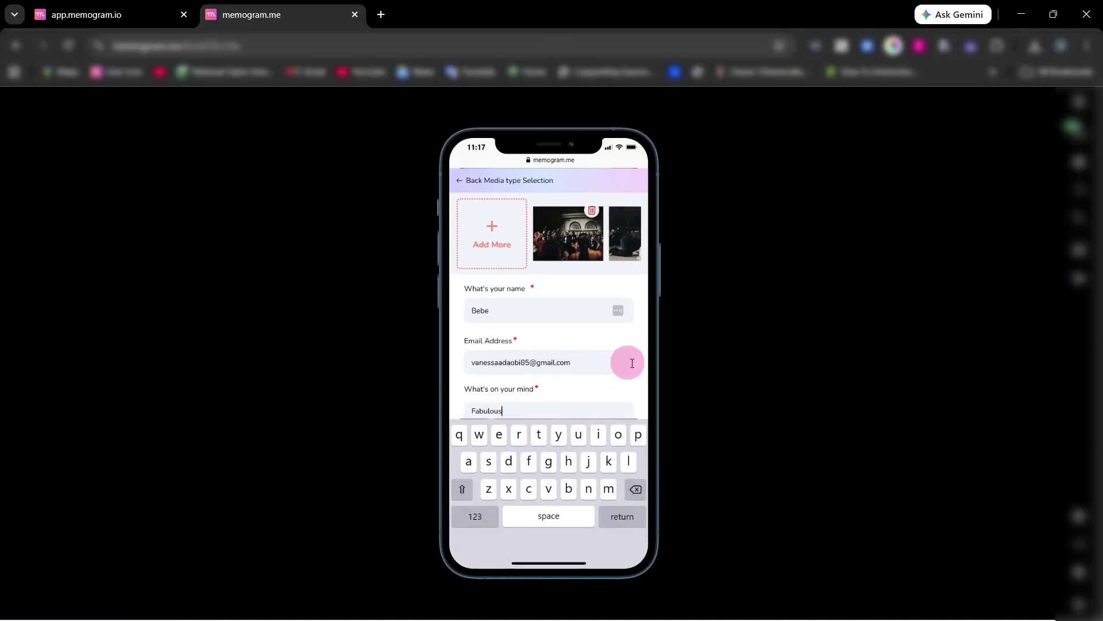
left_click(633, 411)
left_click(548, 497)
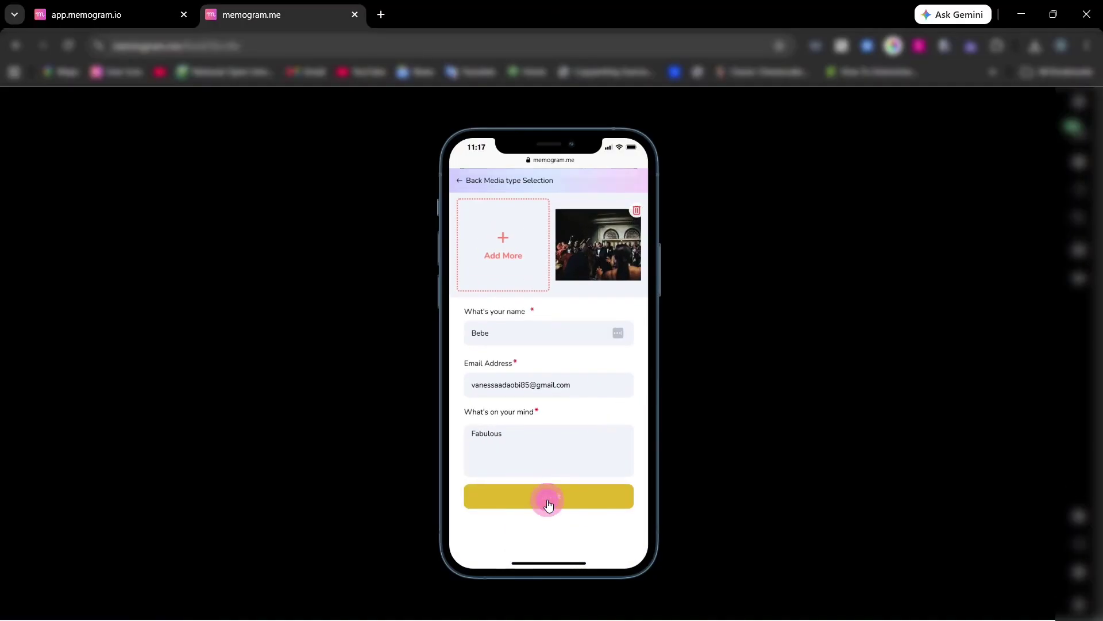
Step: Examine the guest video post captioned "Cool" in the event page's feed
scroll(575, 385, "up", 3)
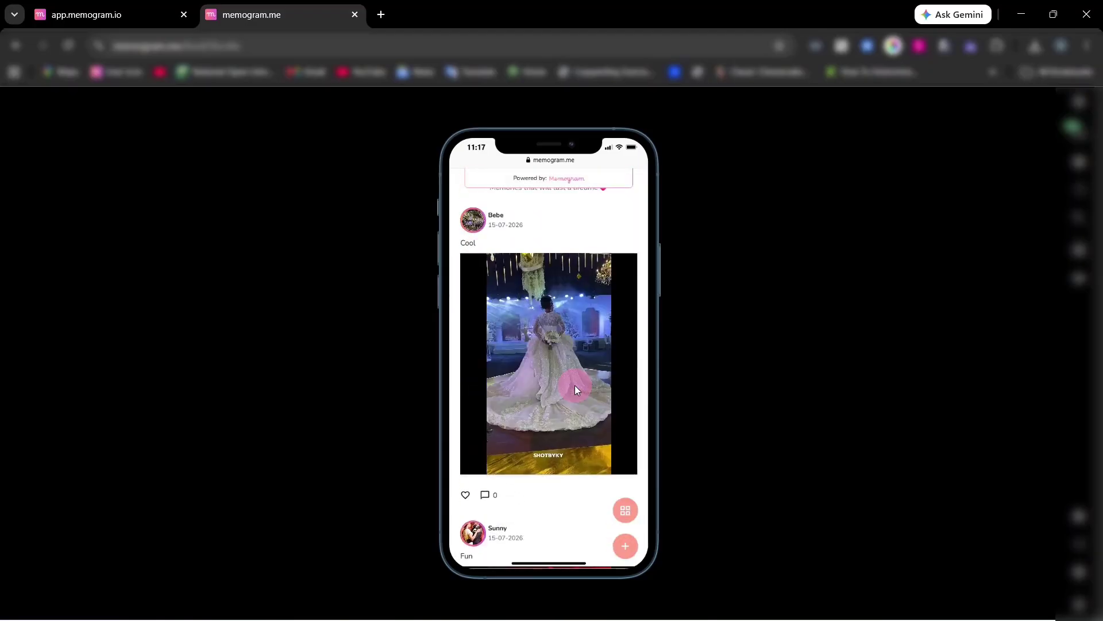
scroll(574, 385, "down", 2)
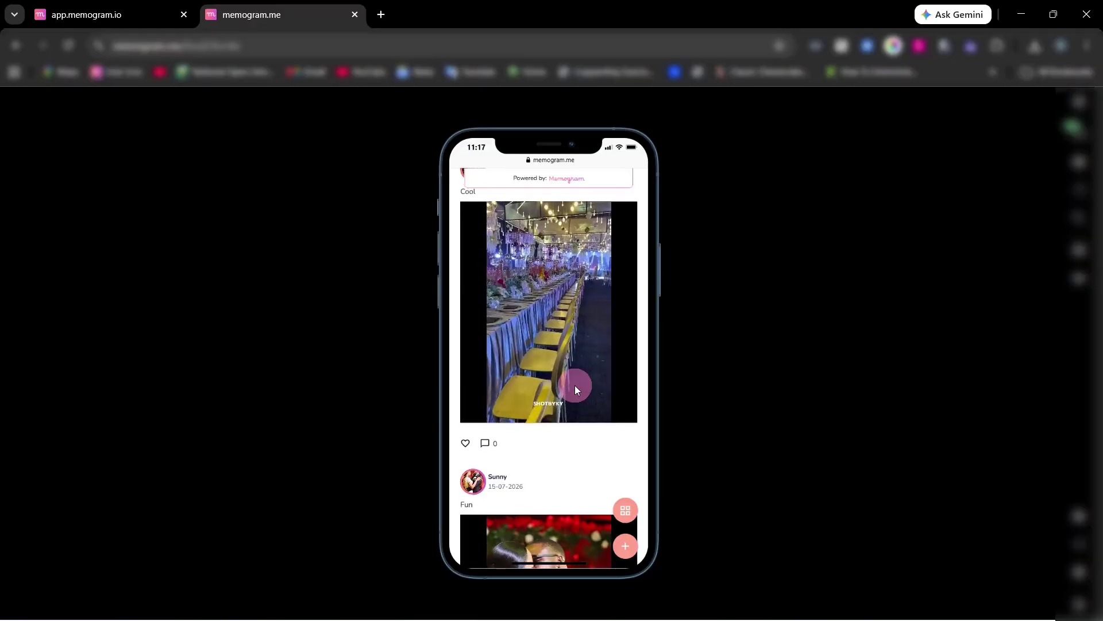
scroll(576, 387, "up", 3)
scroll(574, 385, "down", 4)
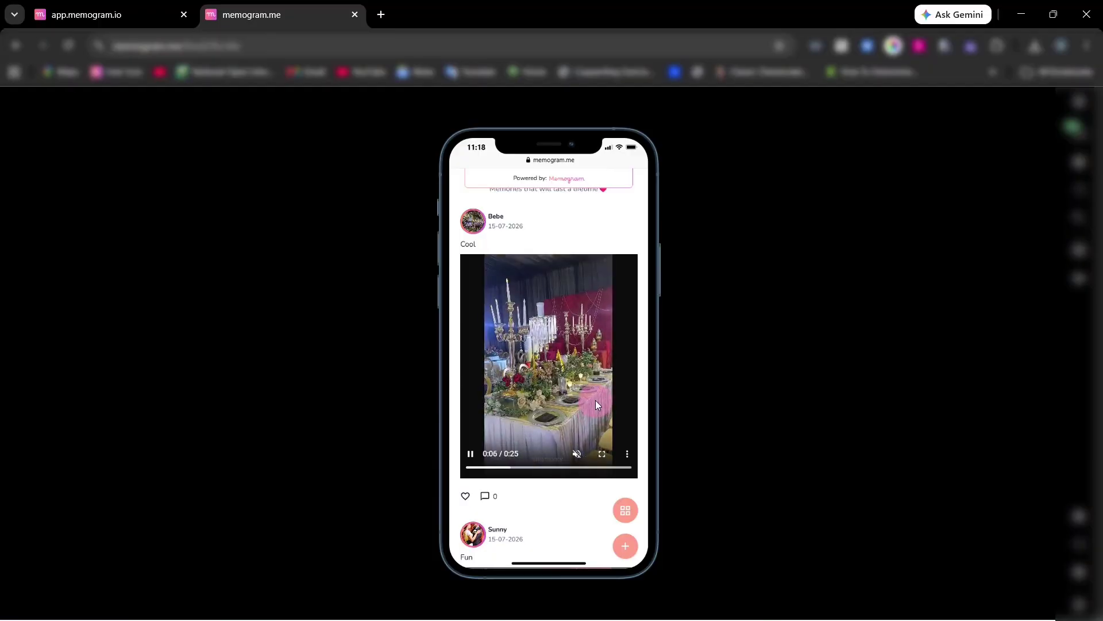
left_click(596, 404)
scroll(595, 404, "down", 3)
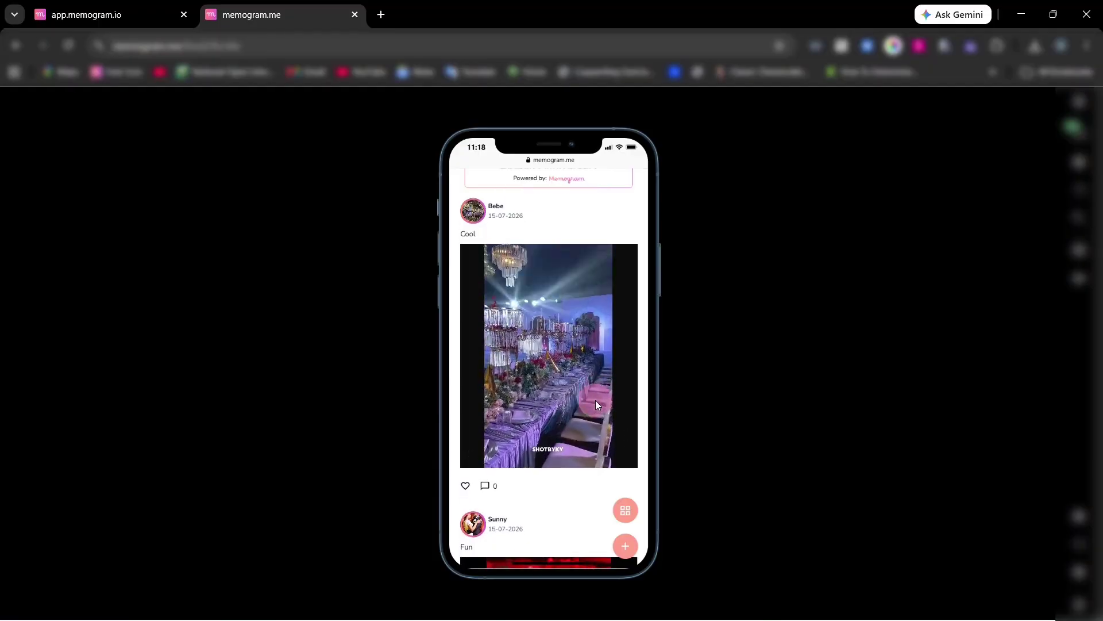
scroll(595, 403, "down", 3)
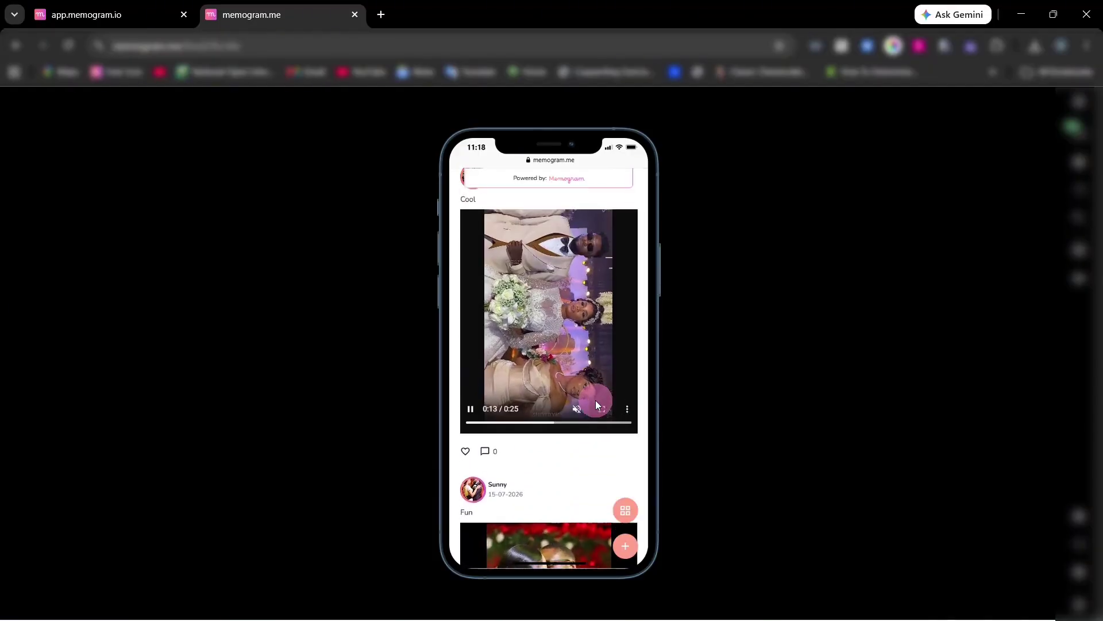
left_click(602, 409)
key("Escape")
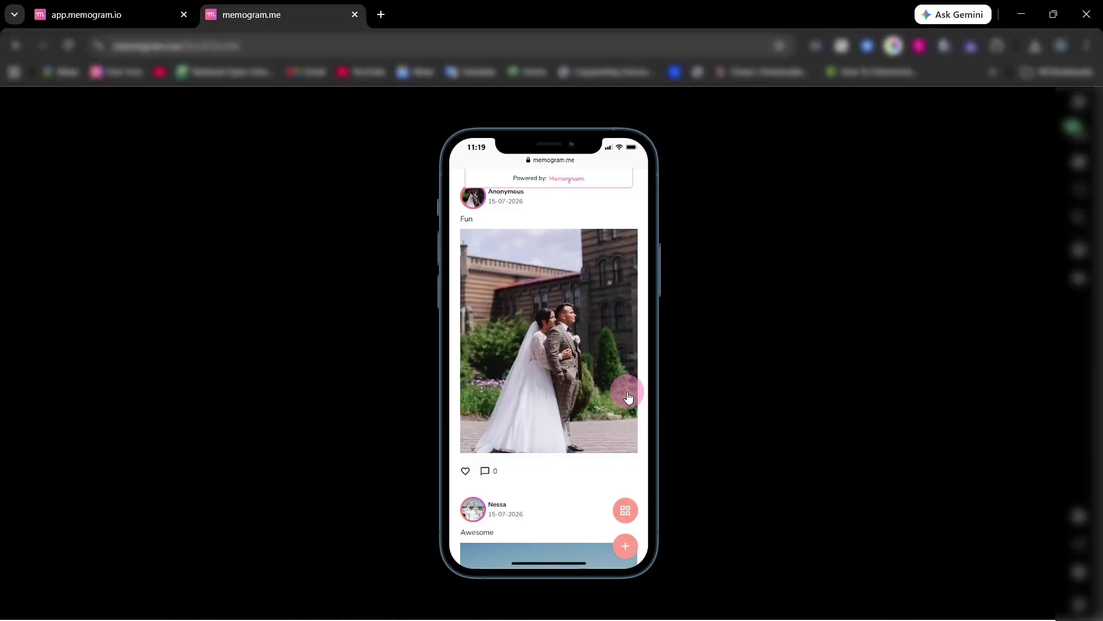
Step: Review the remaining guest posts in the event feed, down to the one captioned "Awesome"
scroll(628, 391, "down", 5)
scroll(628, 397, "down", 2)
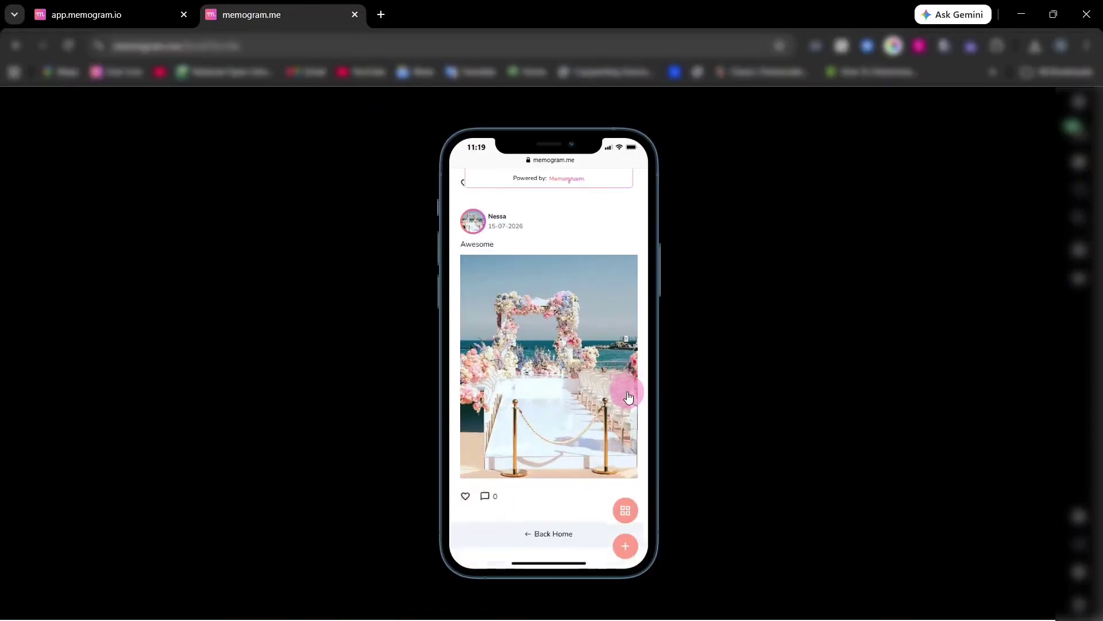
scroll(628, 397, "up", 3)
scroll(628, 396, "up", 2)
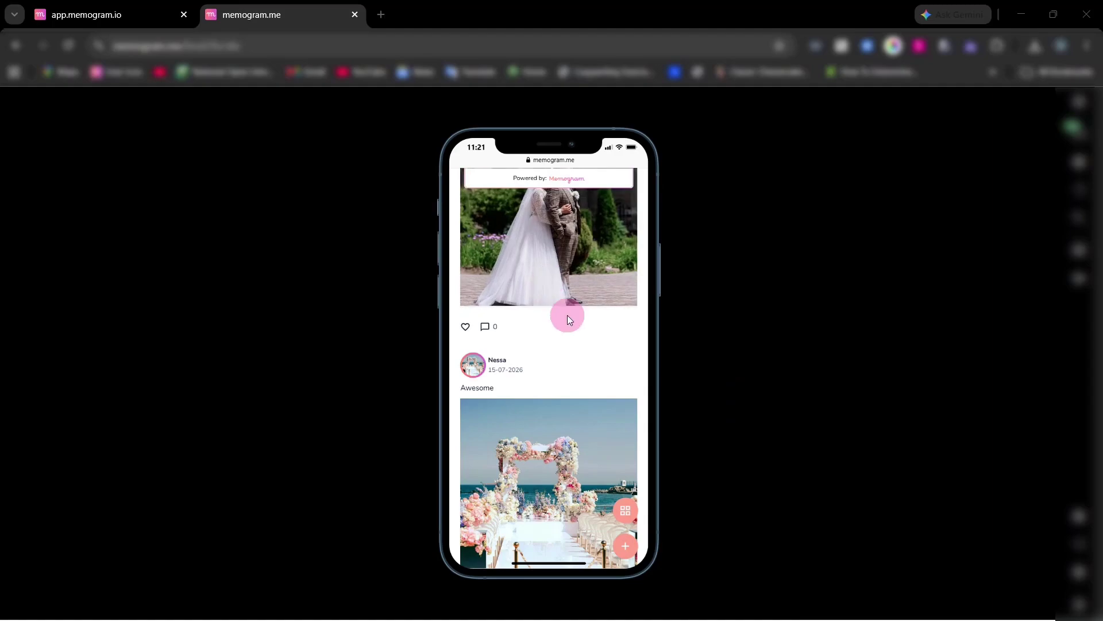
scroll(567, 315, "up", 3)
scroll(567, 315, "up", 1)
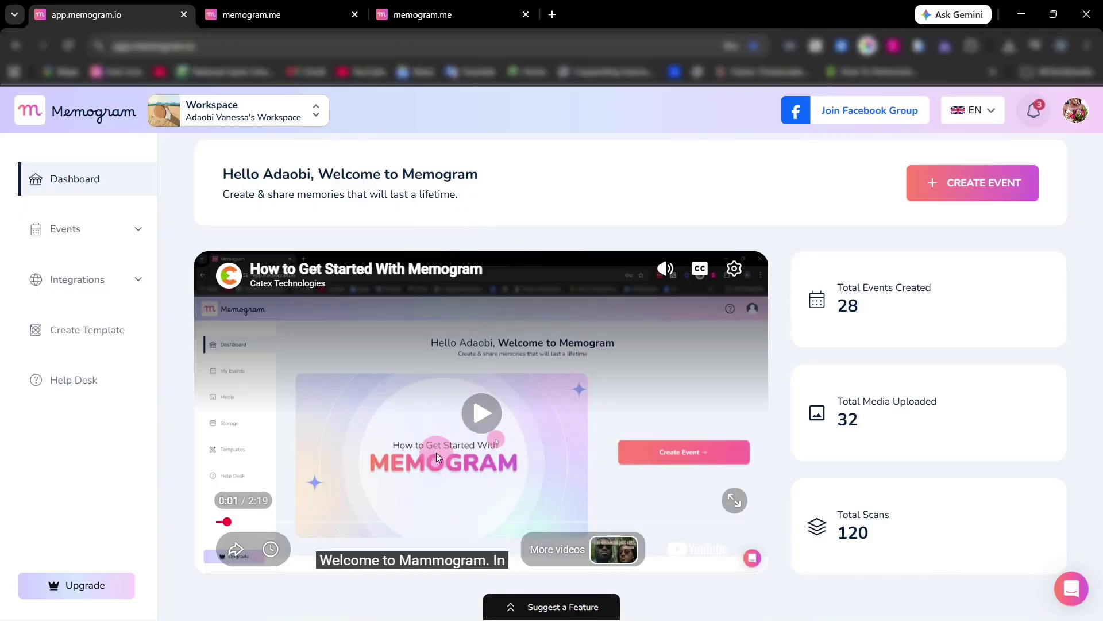
Step: Open the My Events list and review the events in it
left_click(140, 227)
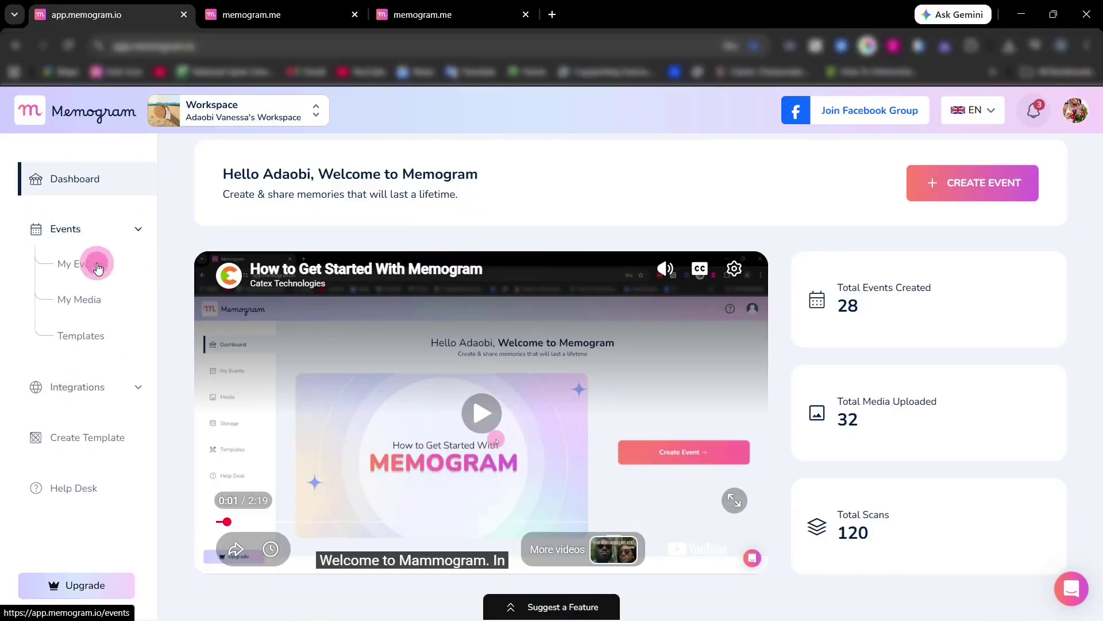
left_click(92, 264)
scroll(644, 553, "down", 3)
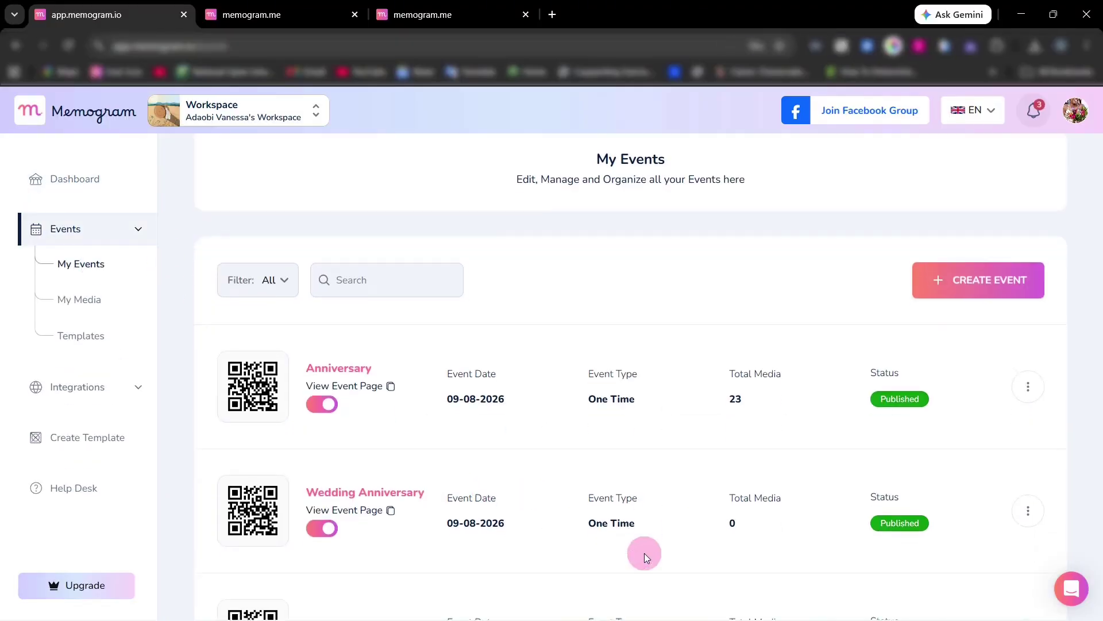
scroll(644, 553, "up", 2)
Step: View the Anniversary event's guest posts through My Media and return to the media overview
left_click(74, 294)
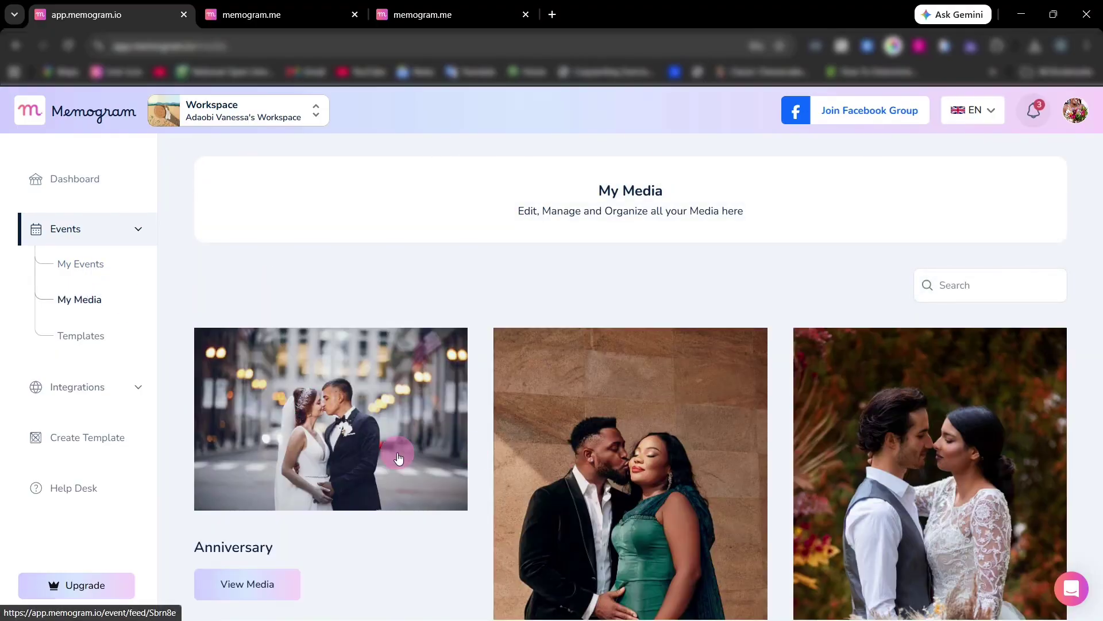
left_click(513, 481)
scroll(442, 467, "down", 7)
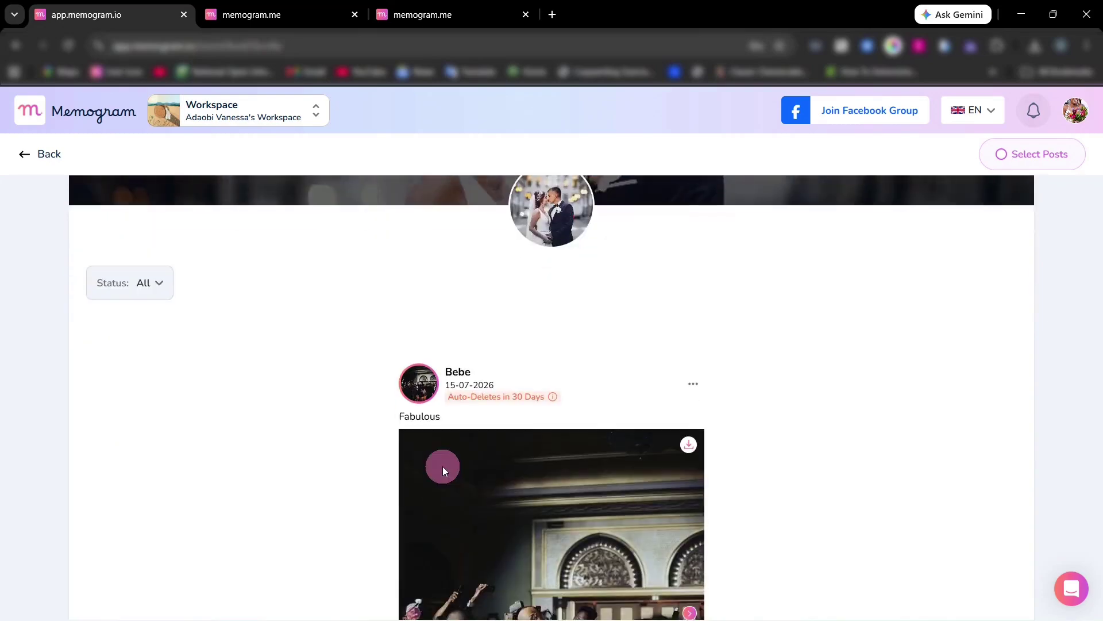
scroll(443, 466, "down", 11)
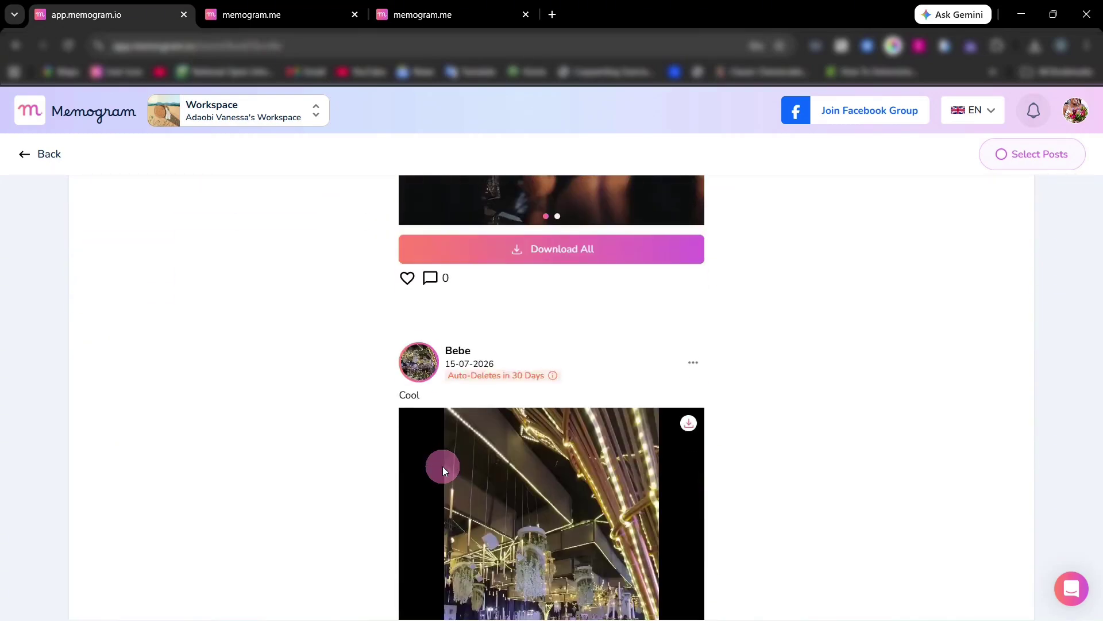
scroll(443, 467, "up", 4)
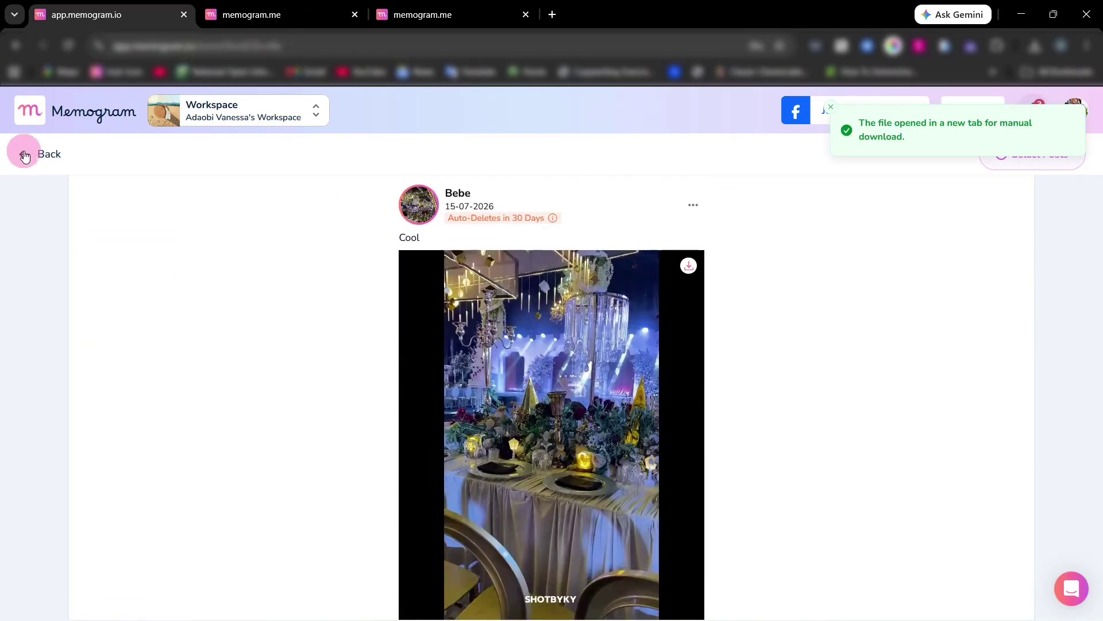
left_click(25, 153)
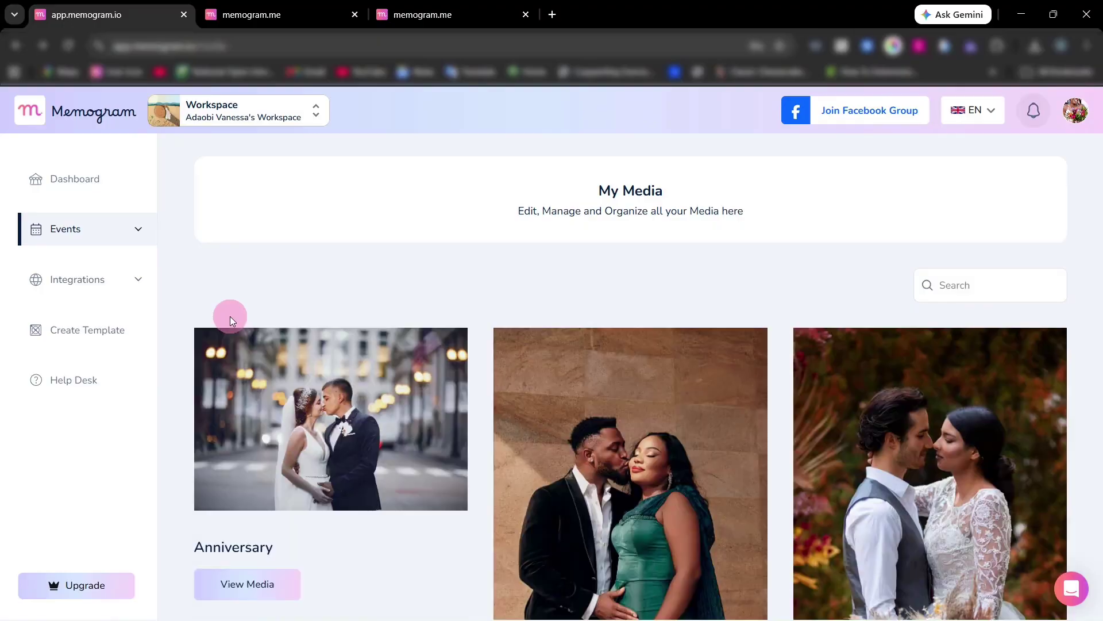
scroll(388, 489, "down", 2)
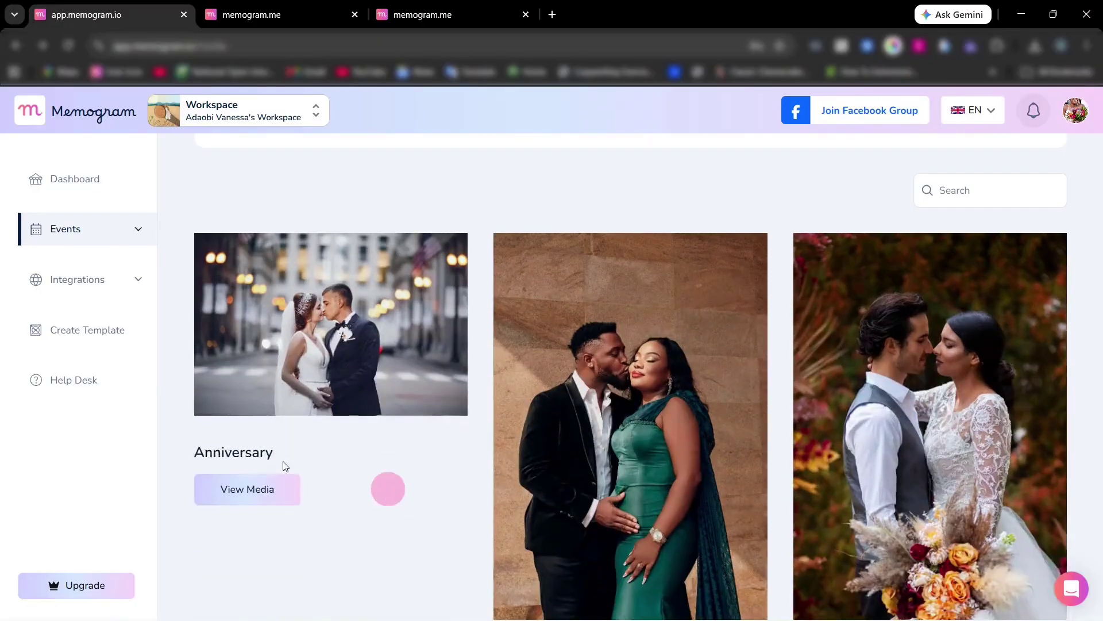
Step: Open the Advanced Storage integration page to view the available storage platforms
left_click(138, 279)
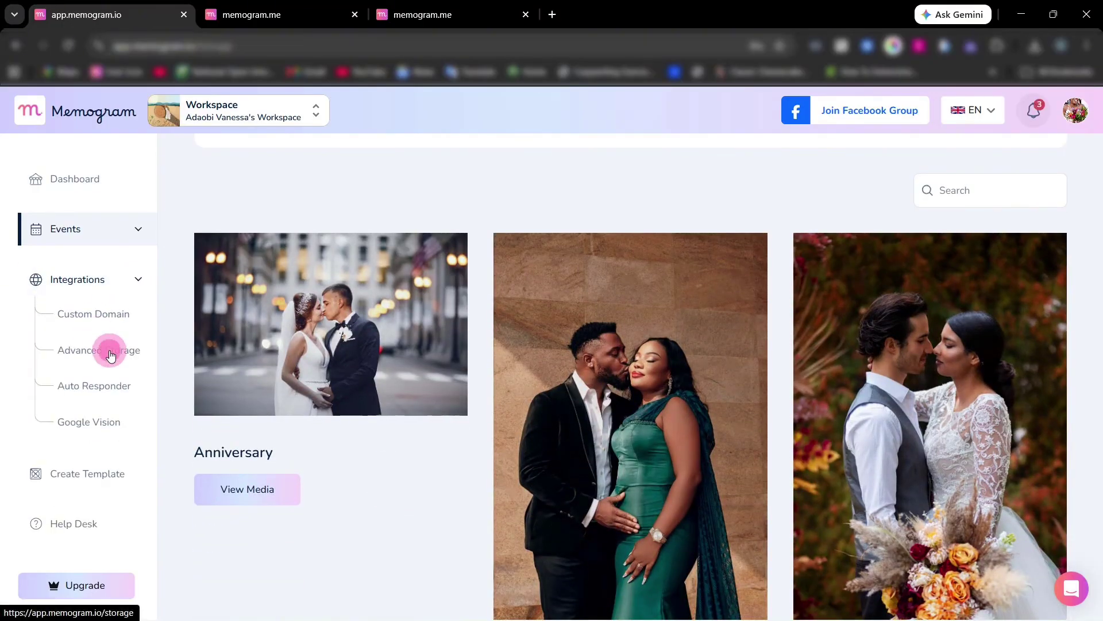
left_click(110, 353)
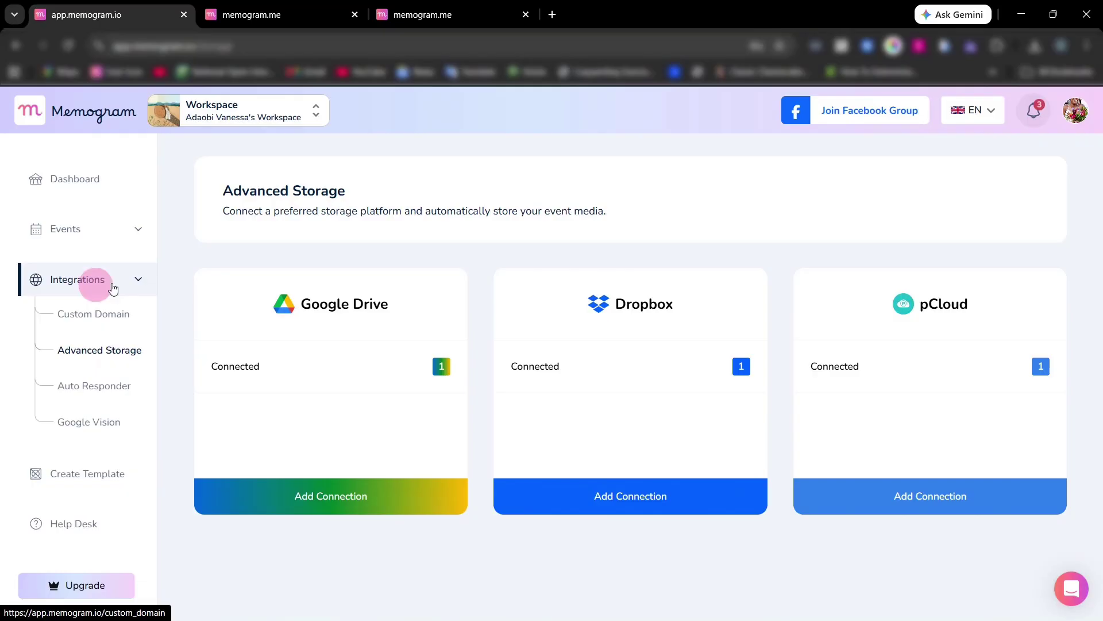
left_click(137, 282)
Step: Look through the QR code designs under Create Template and open the Help Desk support site
left_click(106, 326)
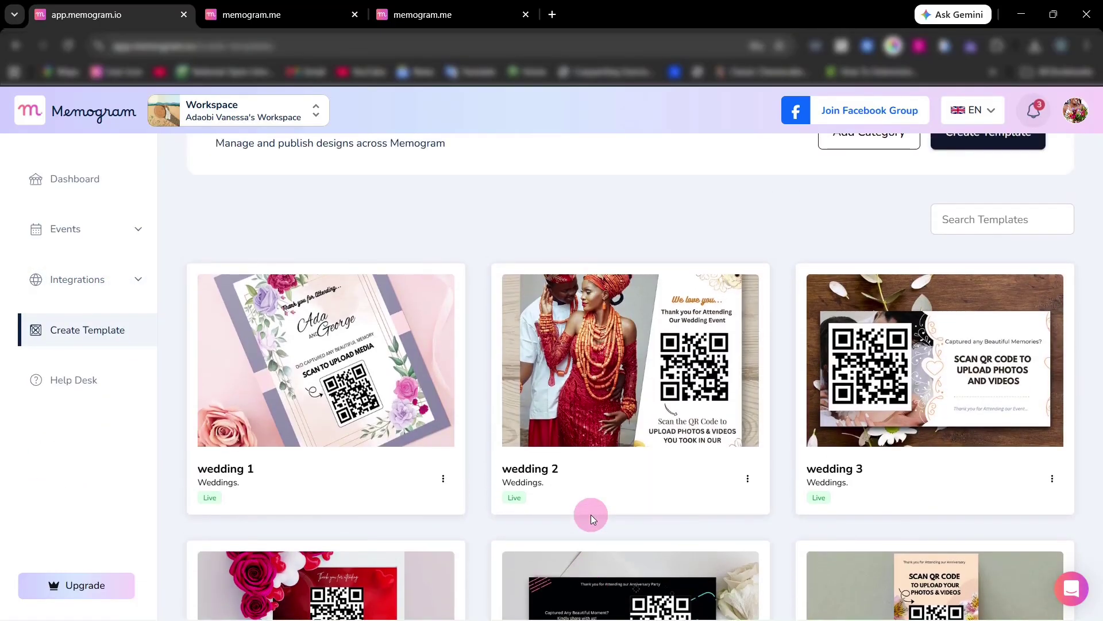
scroll(591, 515, "down", 15)
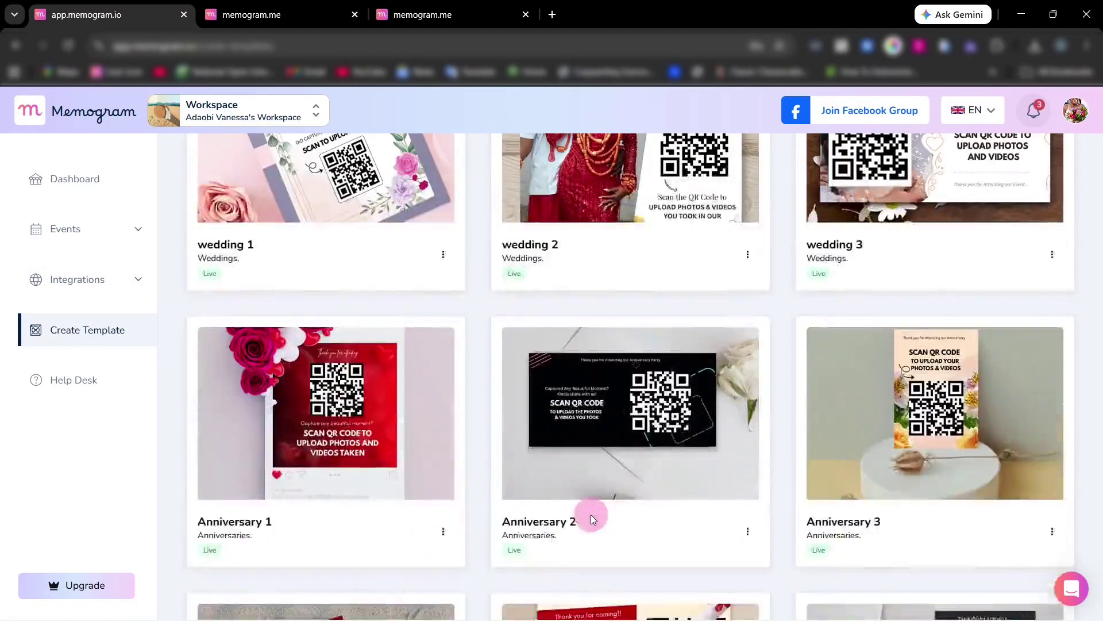
scroll(591, 515, "down", 12)
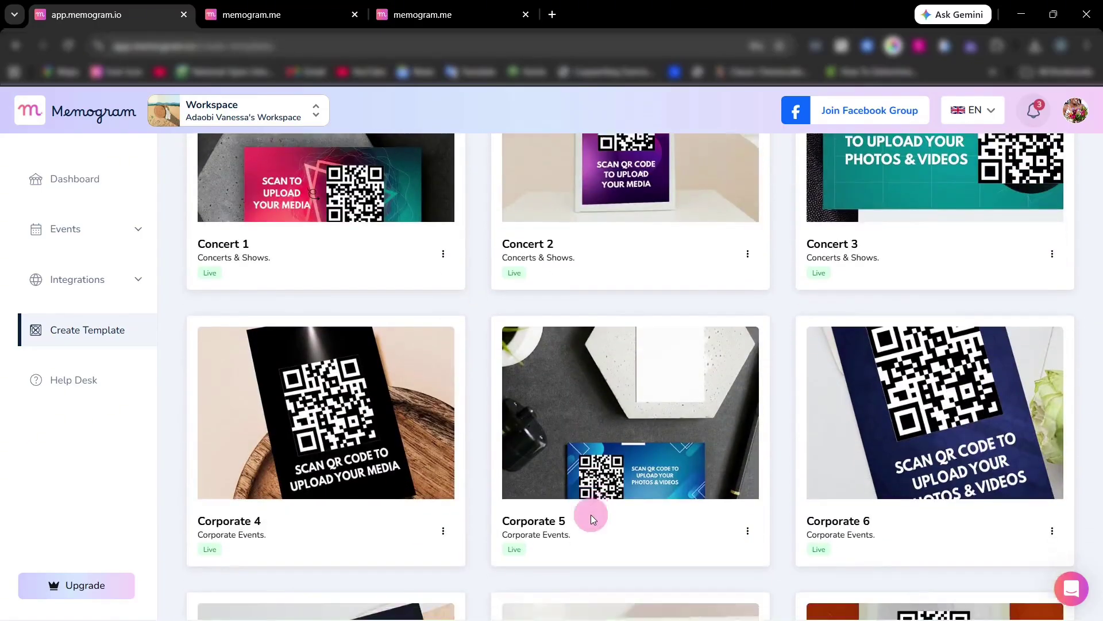
scroll(591, 515, "up", 8)
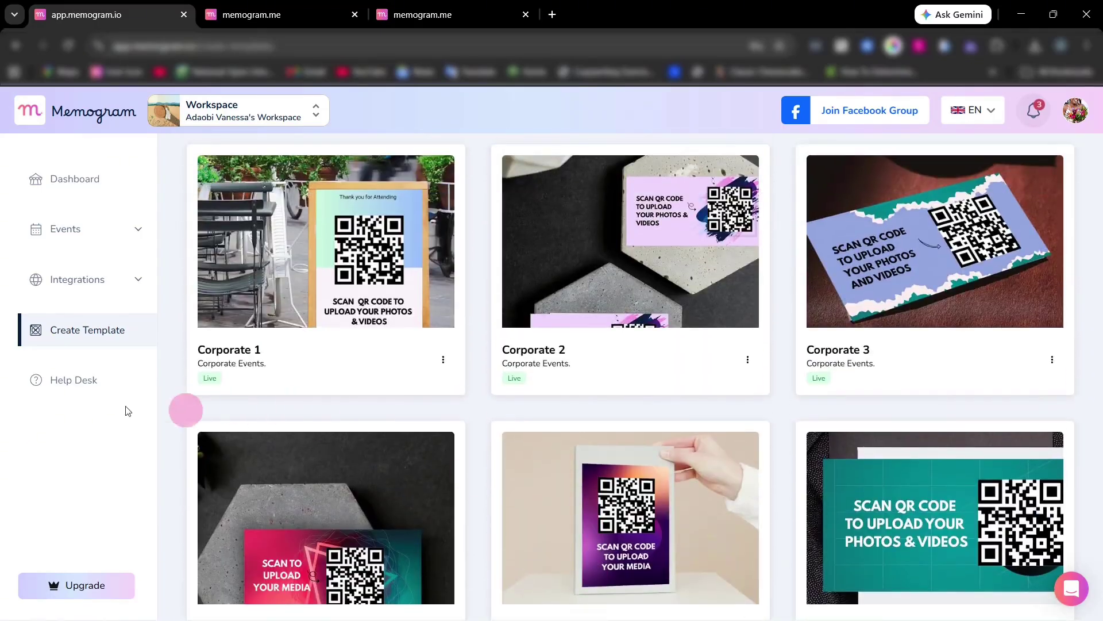
left_click(86, 382)
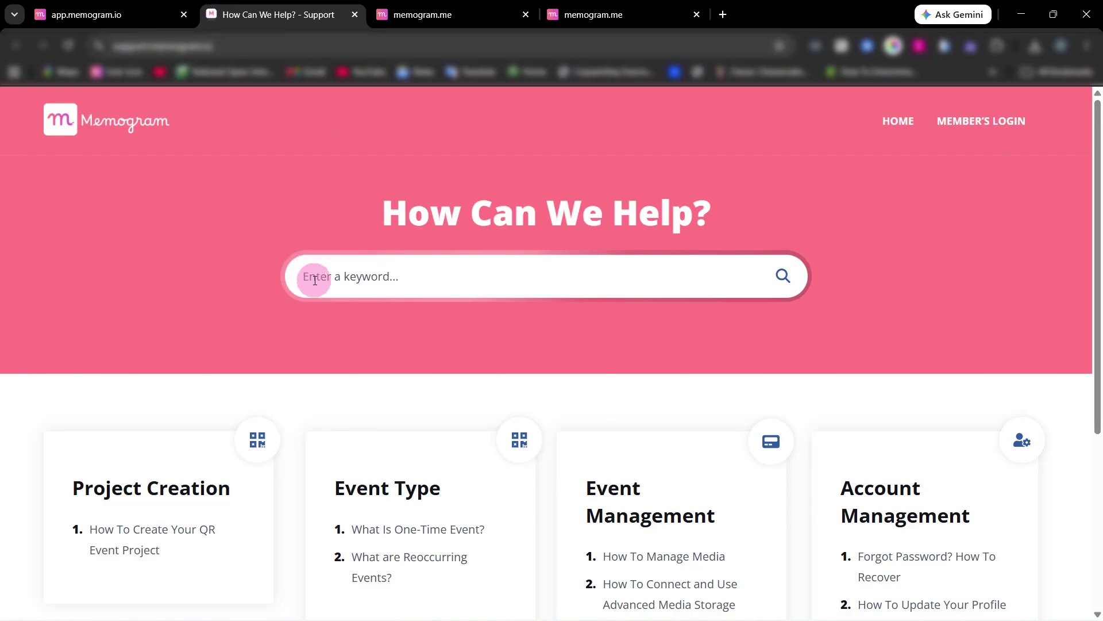
Step: Return to the Memogram app and view the profile's Account Settings and Manage Password sections
left_click(115, 14)
left_click(1076, 122)
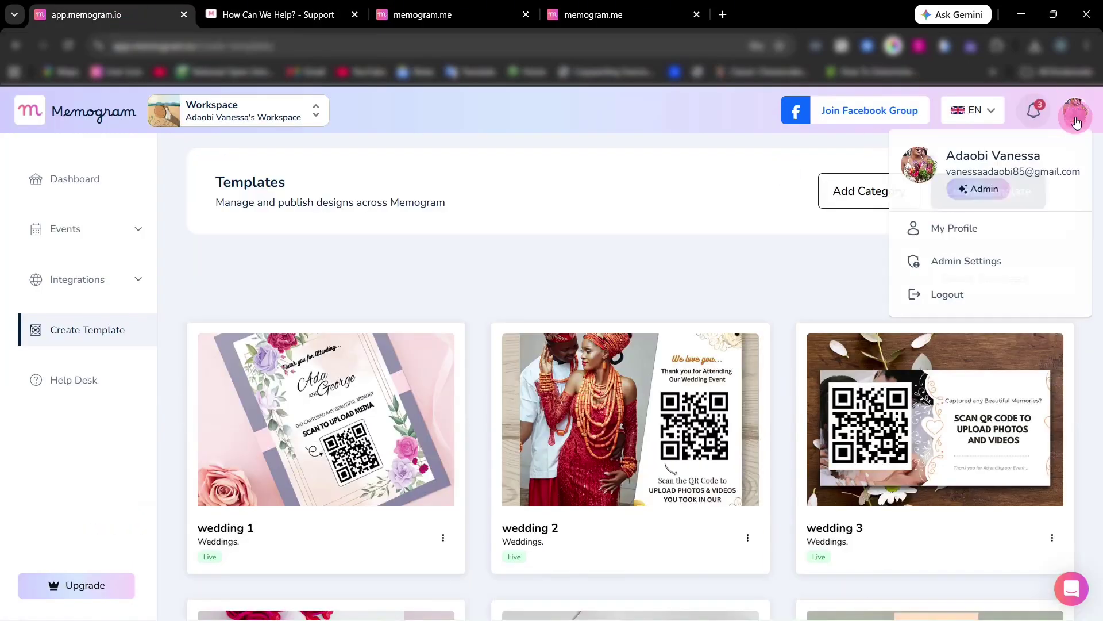
left_click(932, 229)
scroll(406, 506, "down", 1)
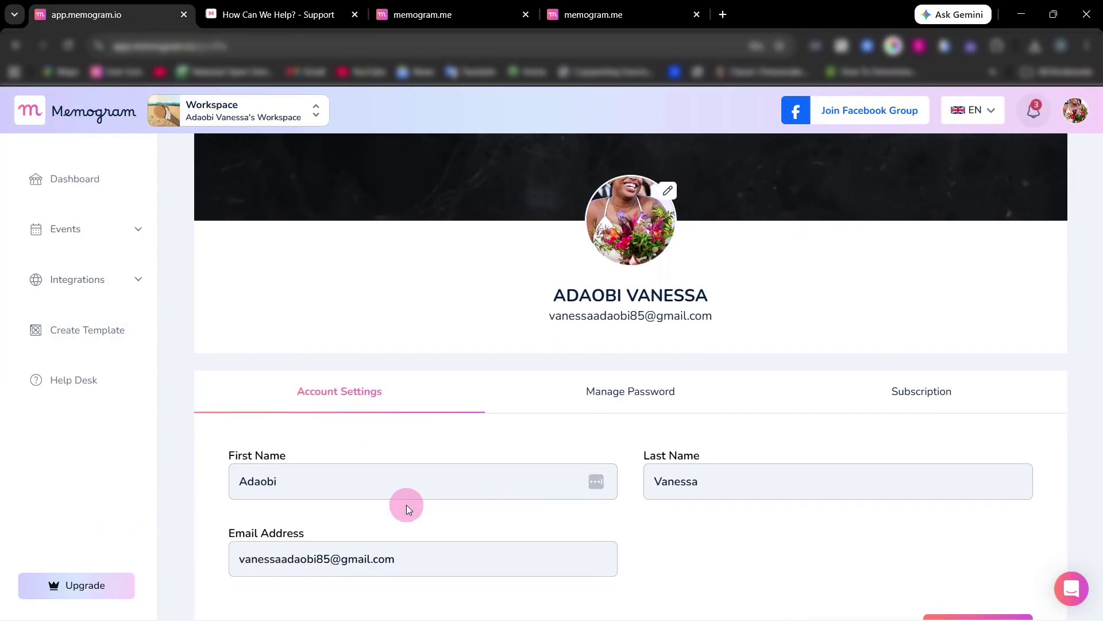
scroll(395, 559, "down", 1)
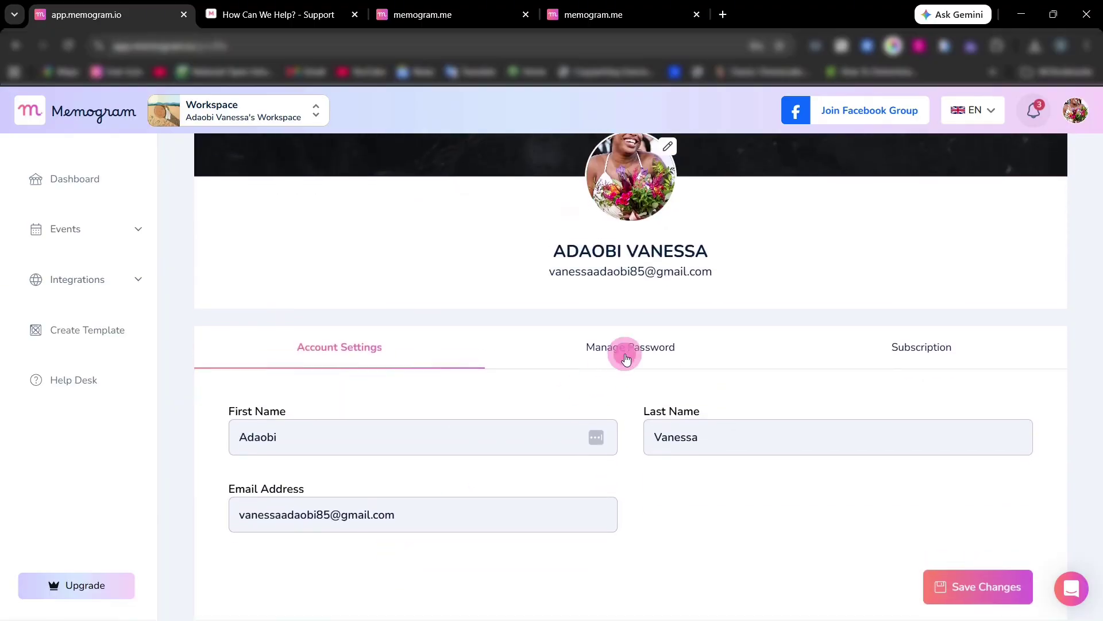
left_click(627, 359)
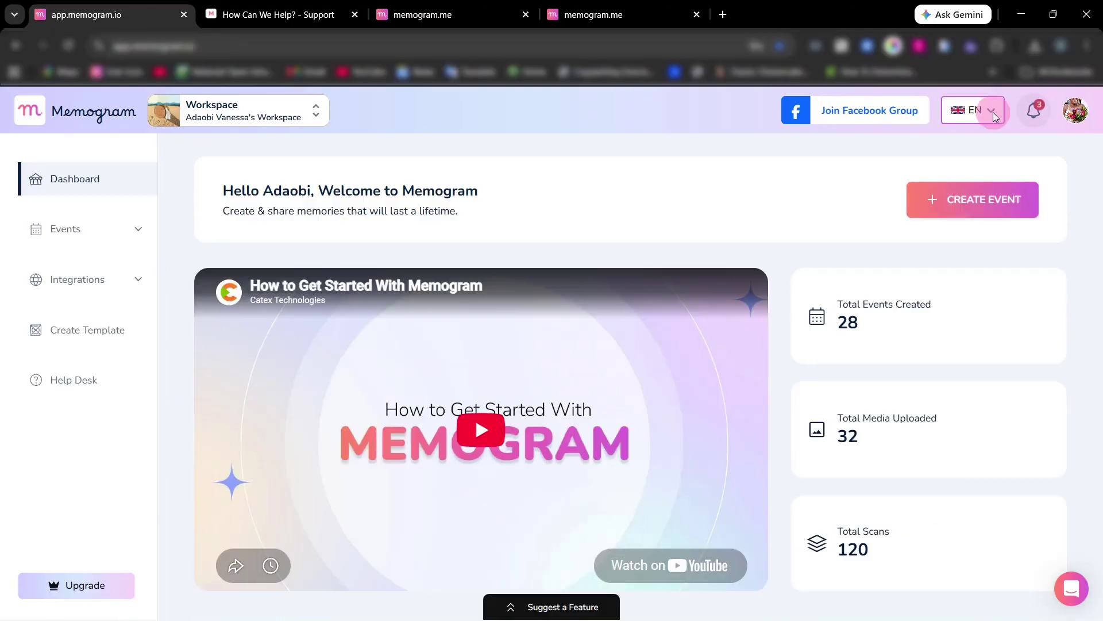
Step: Examine the list of interface languages on the dashboard and close it again
left_click(995, 114)
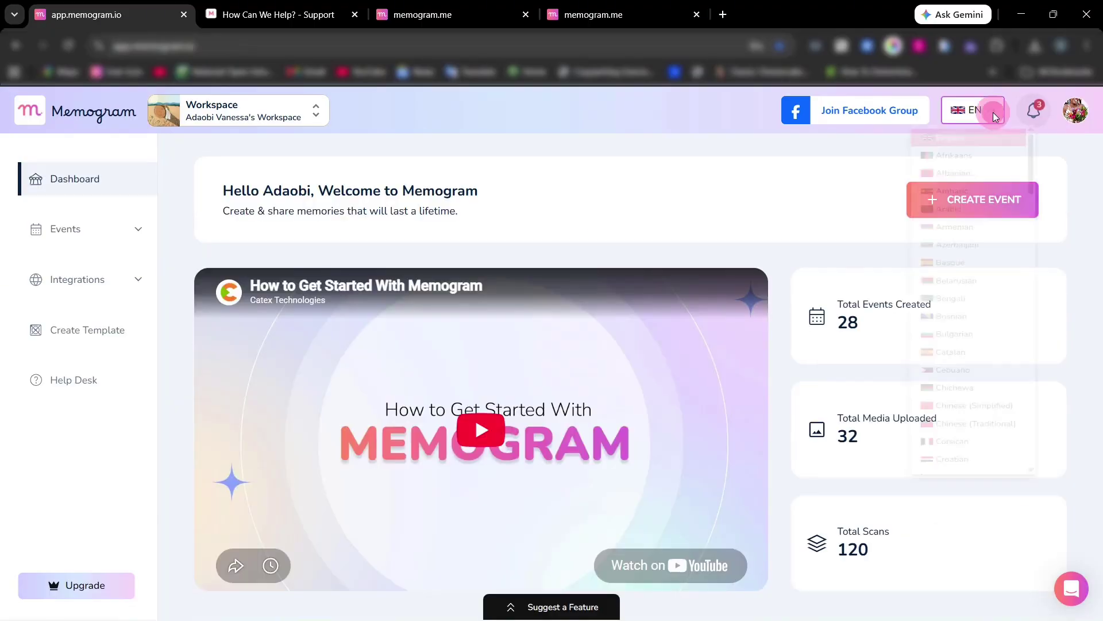
scroll(995, 319, "down", 2)
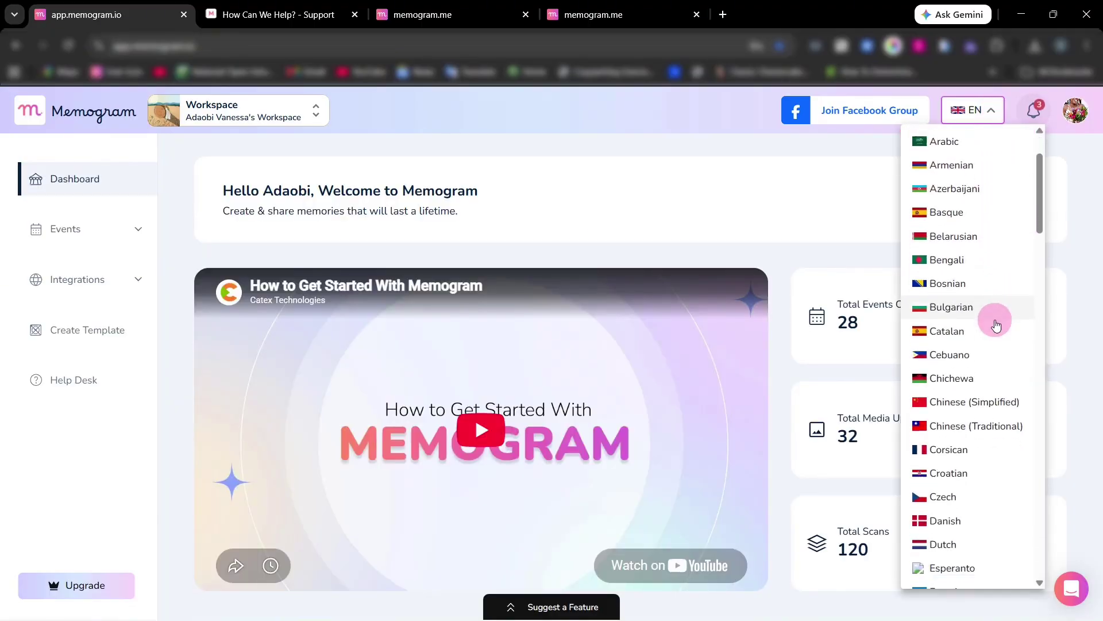
scroll(996, 325, "down", 7)
left_click(992, 111)
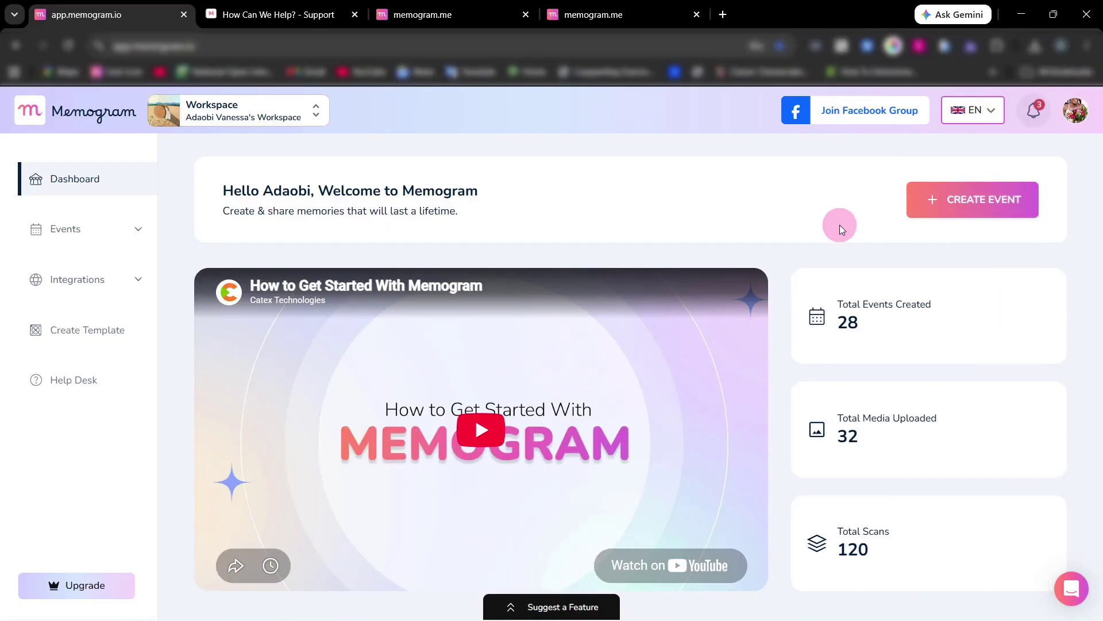
Step: Open the Memogram Facebook group from the dashboard and return to the app
left_click(890, 119)
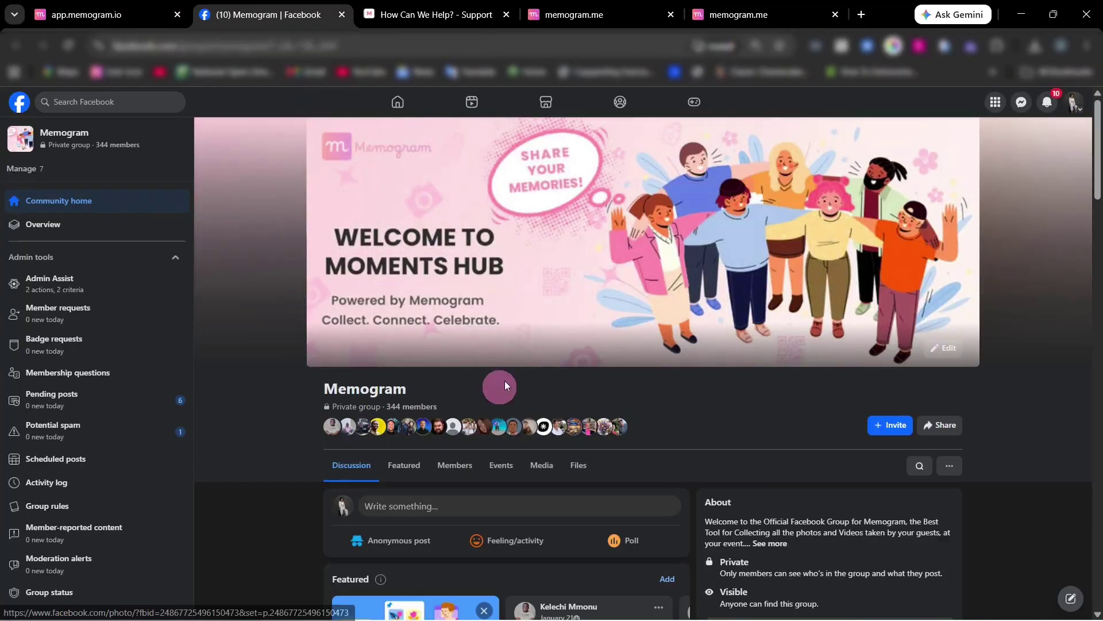
key("ctrl+shift+Tab")
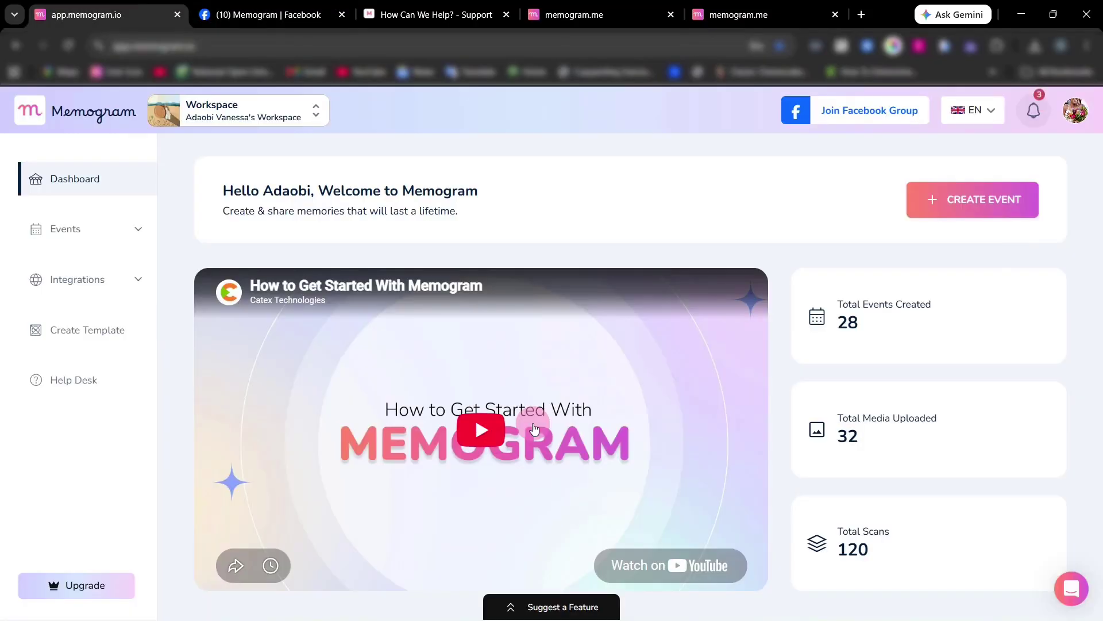